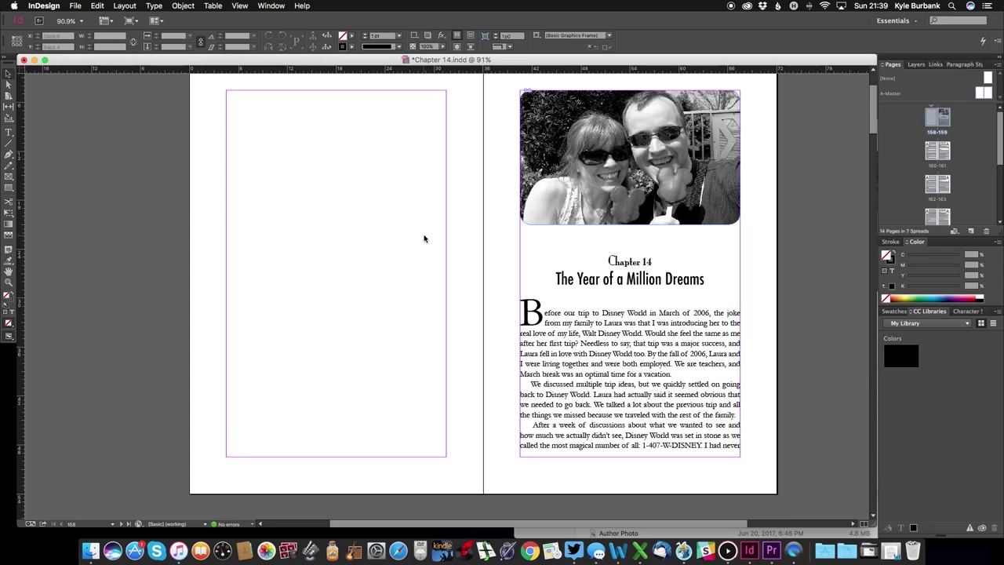
Step: Start a new document with Primary Text Frame on, width 6in and height 9"
scroll(424, 238, "down", 1)
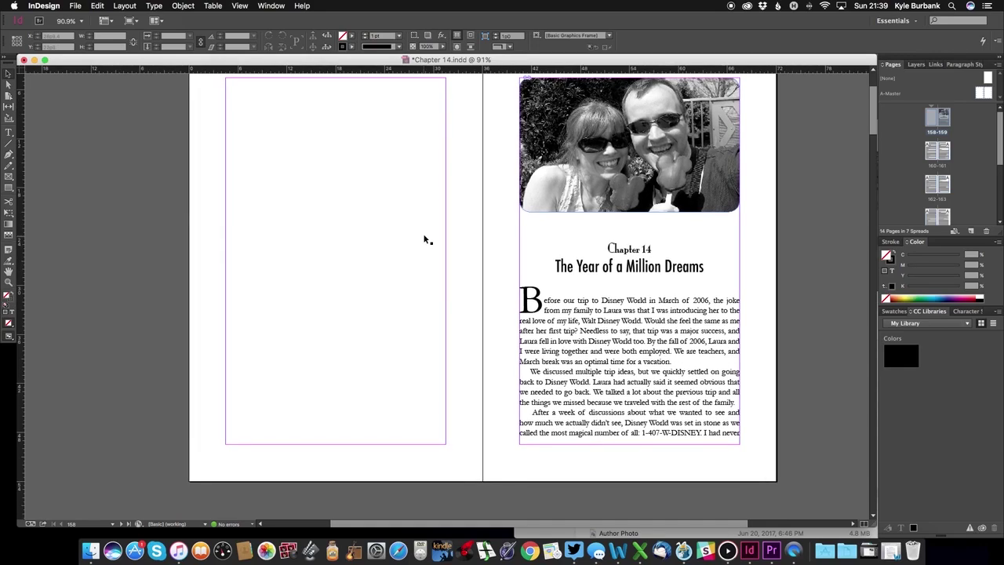
scroll(423, 239, "down", 10)
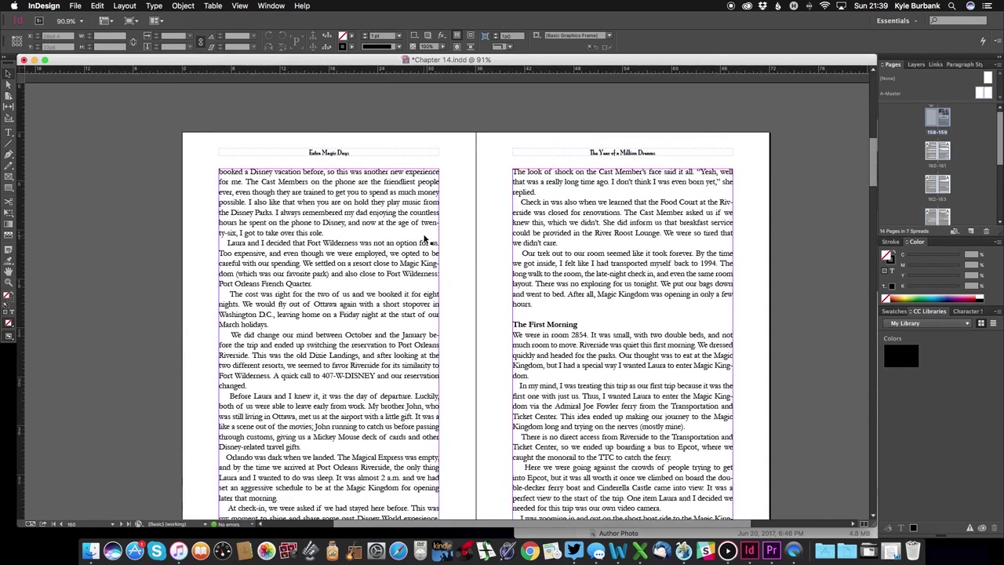
scroll(423, 239, "up", 12)
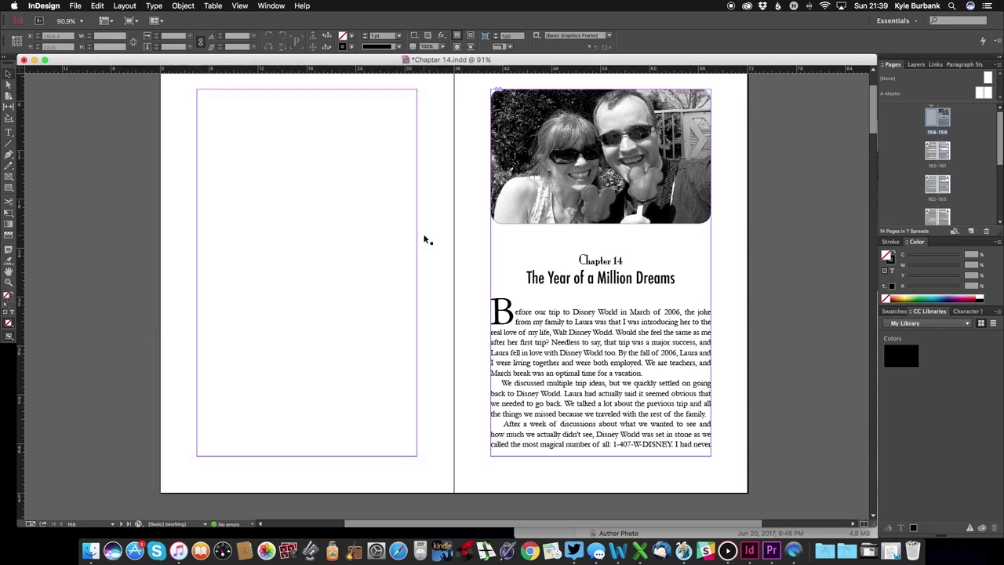
left_click(76, 5)
mouse_move(81, 18)
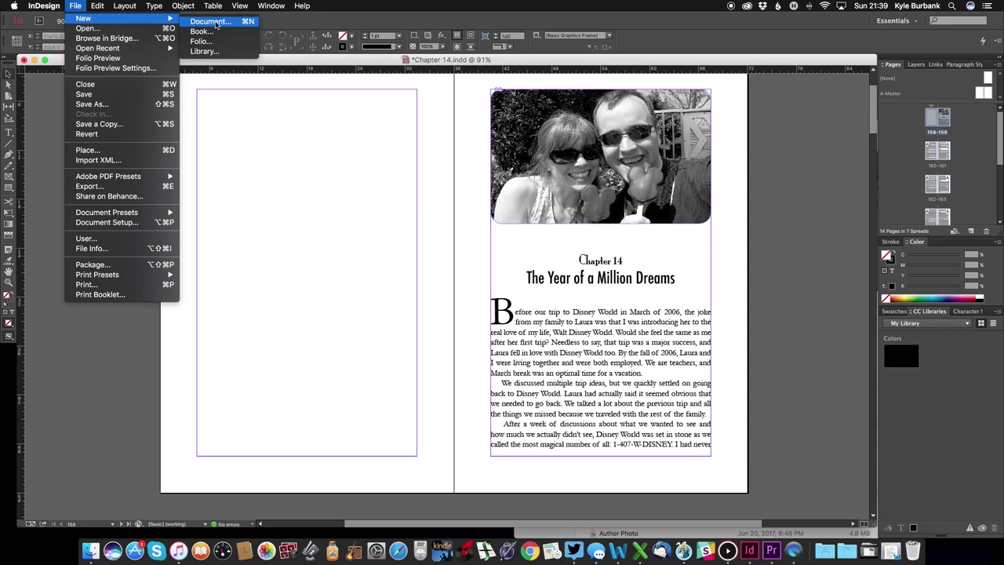
left_click(216, 24)
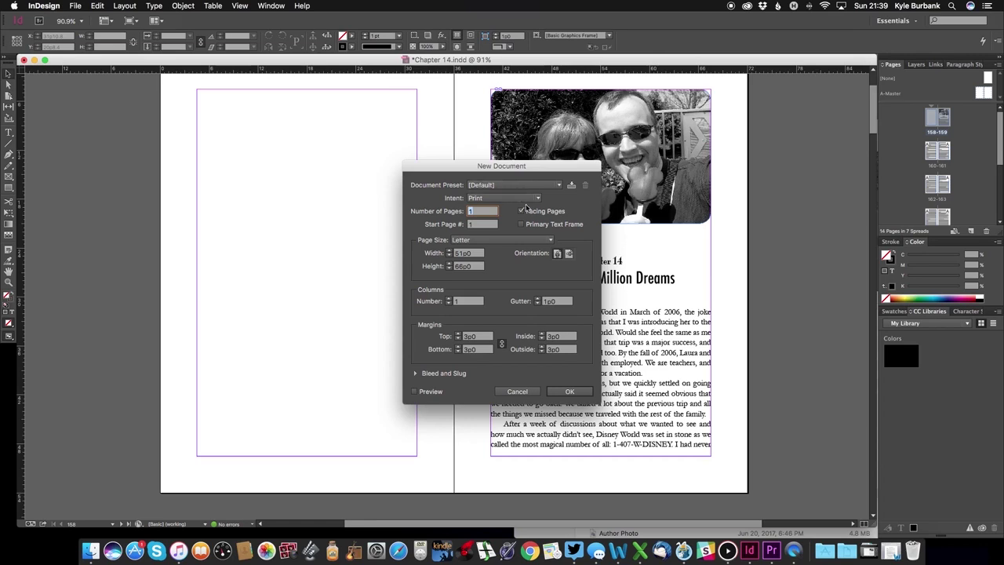
left_click(522, 225)
left_click(479, 255)
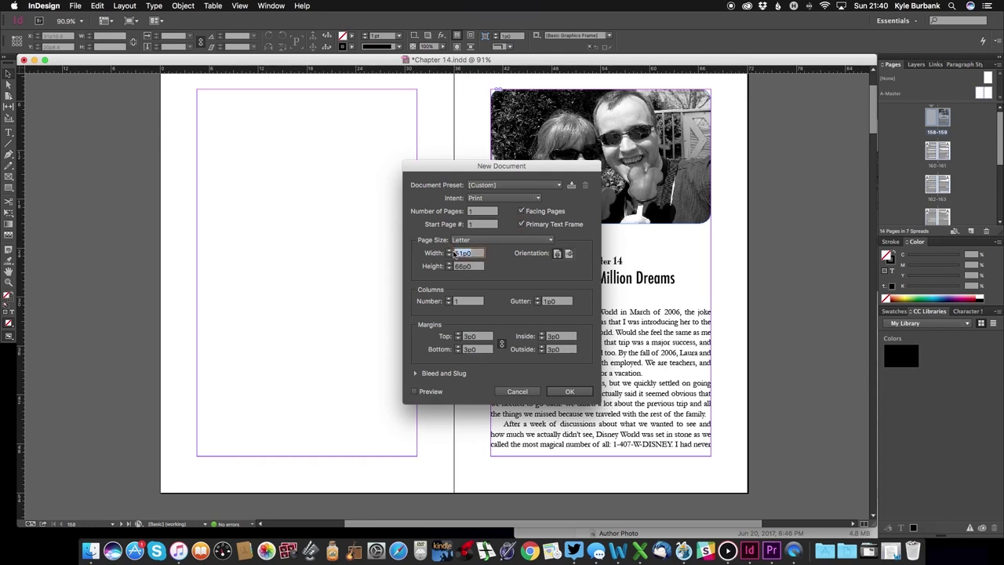
type("6in")
key("Tab")
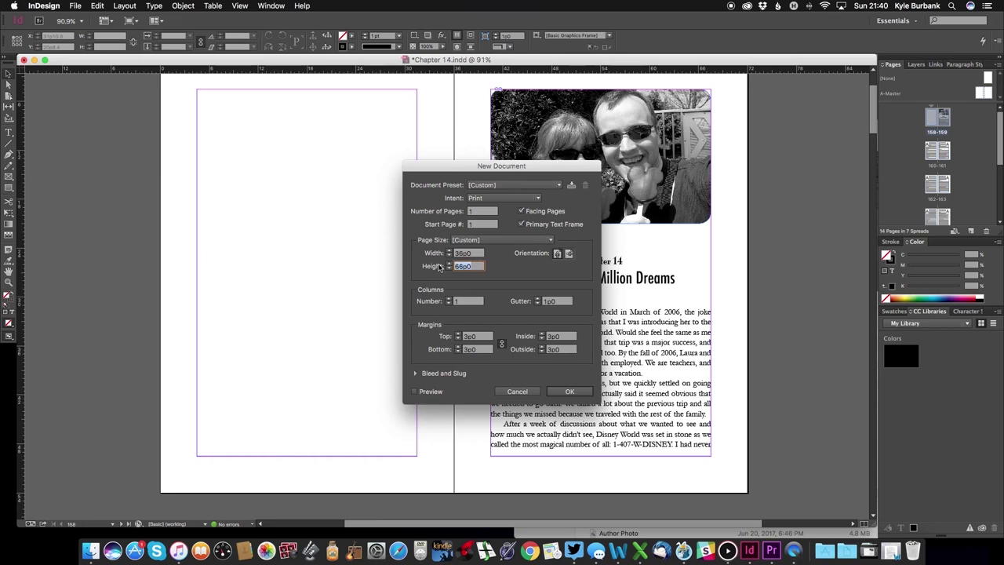
type("9\"")
Step: Create the 6 × 9 document and draw a rectangle frame across the top margins, about a third of the page tall
left_click(570, 392)
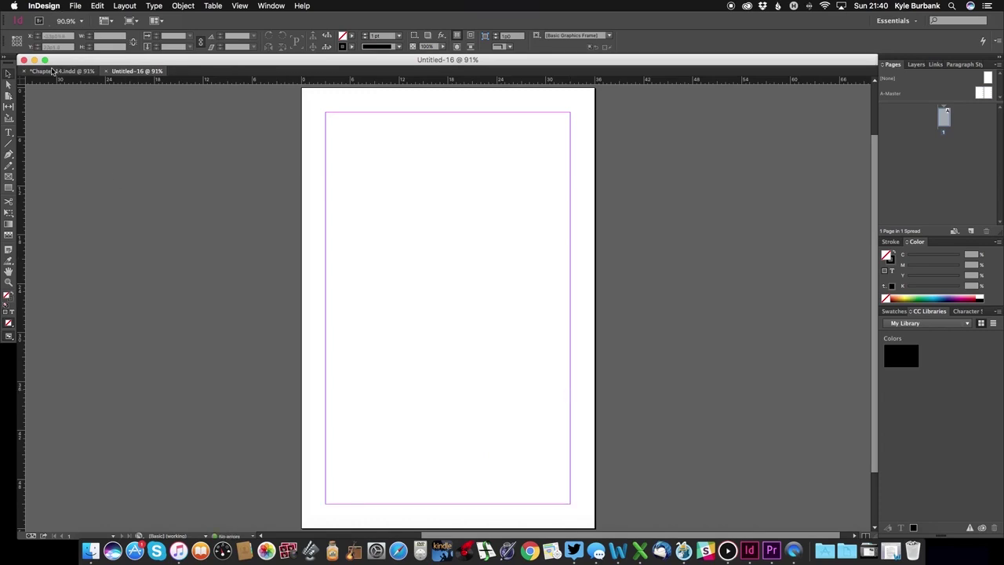
left_click(63, 71)
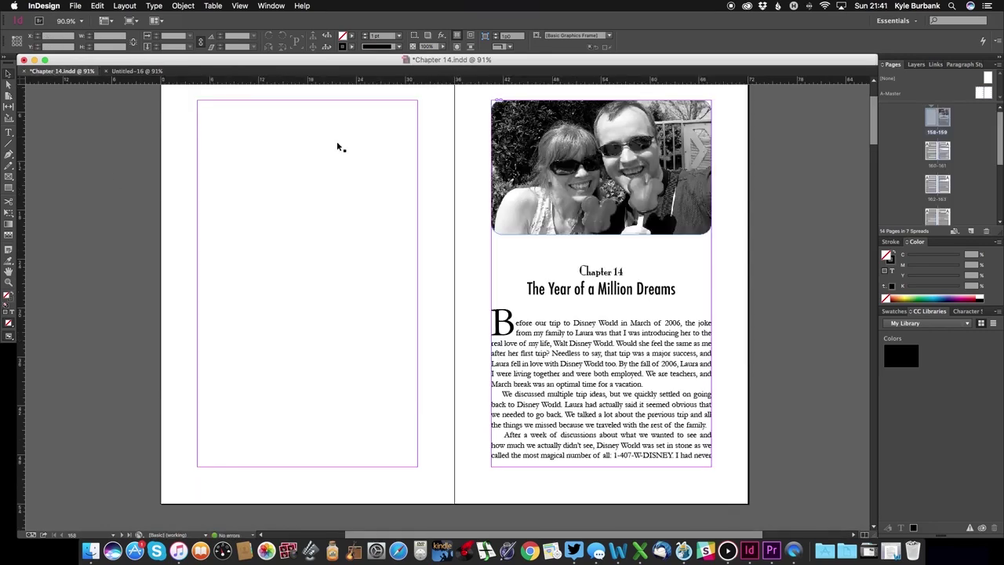
left_click(137, 71)
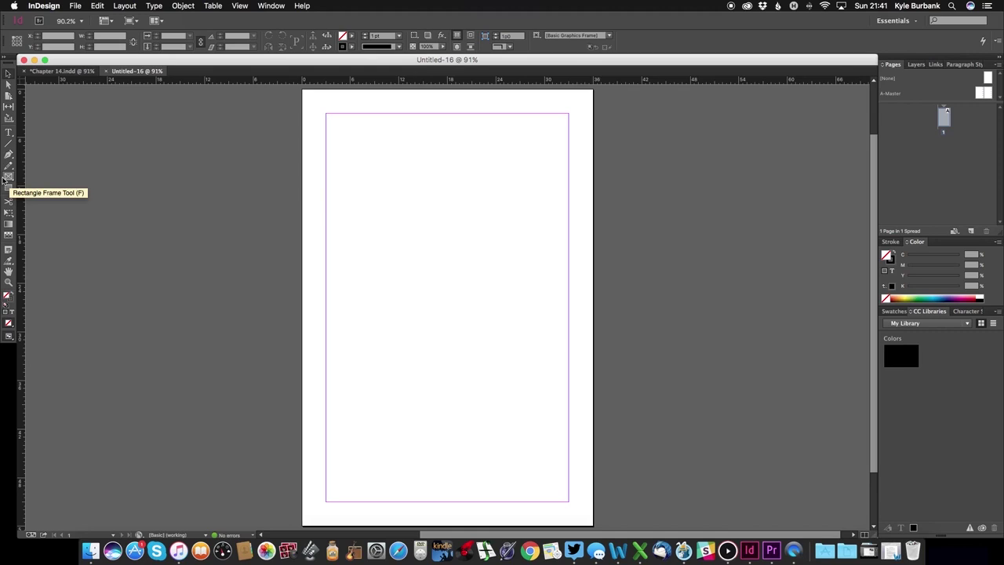
left_click(4, 179)
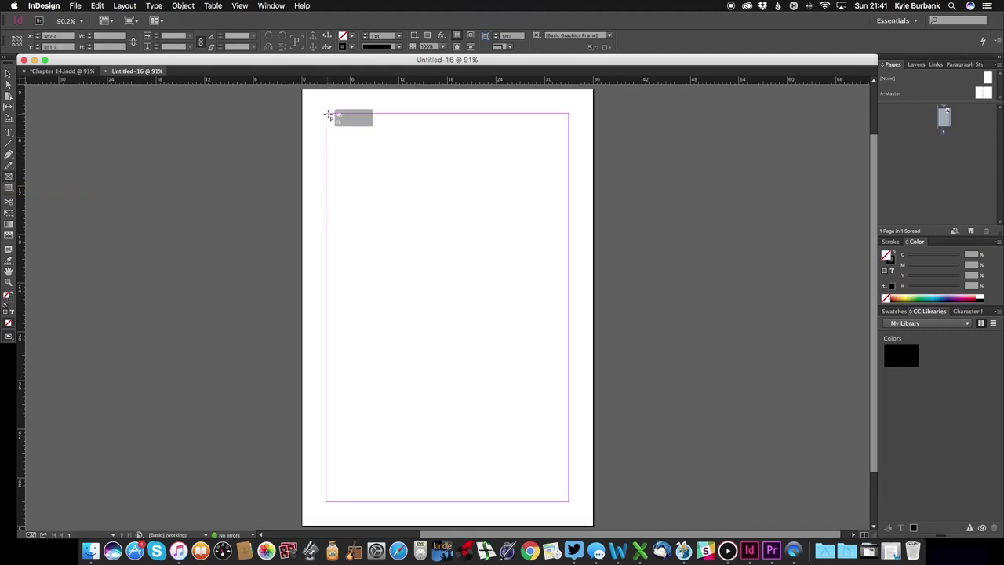
left_click_drag(327, 115, 570, 247)
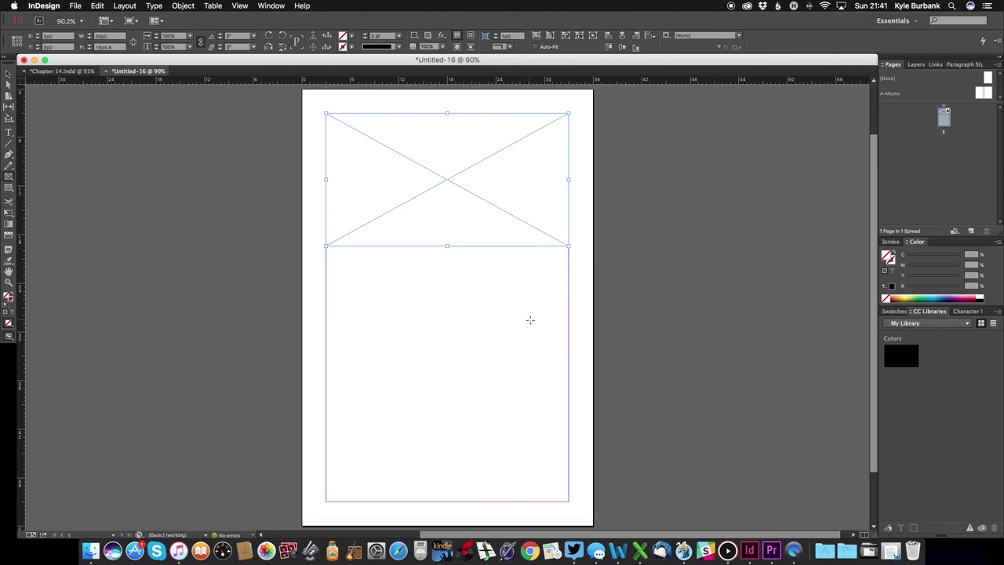
Step: Drag 15 Chapter 14 2007.JPG from the Finder pictures 2 folder into the top frame, then close Finder
key("ctrl+Up")
left_click(682, 499)
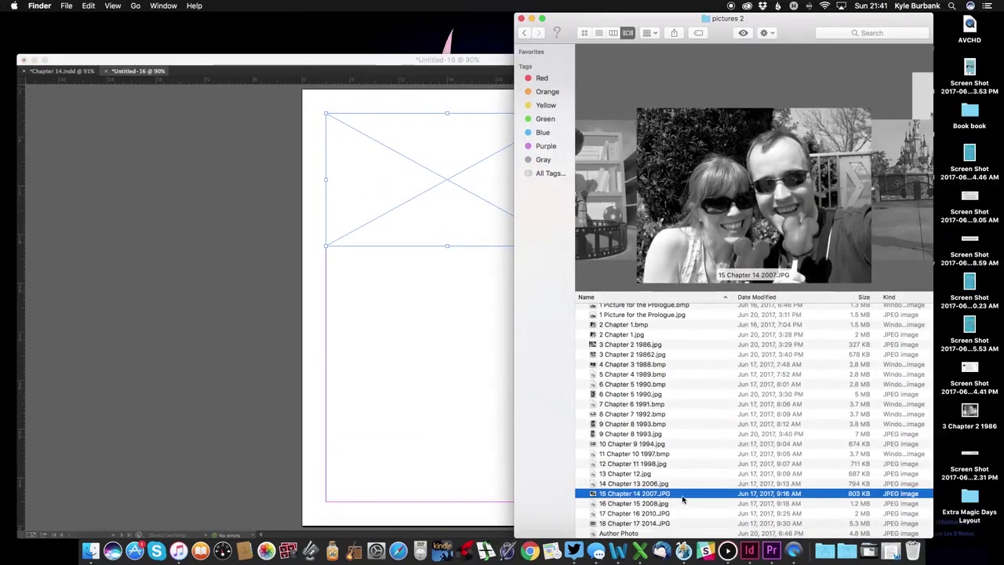
left_click_drag(682, 499, 476, 194)
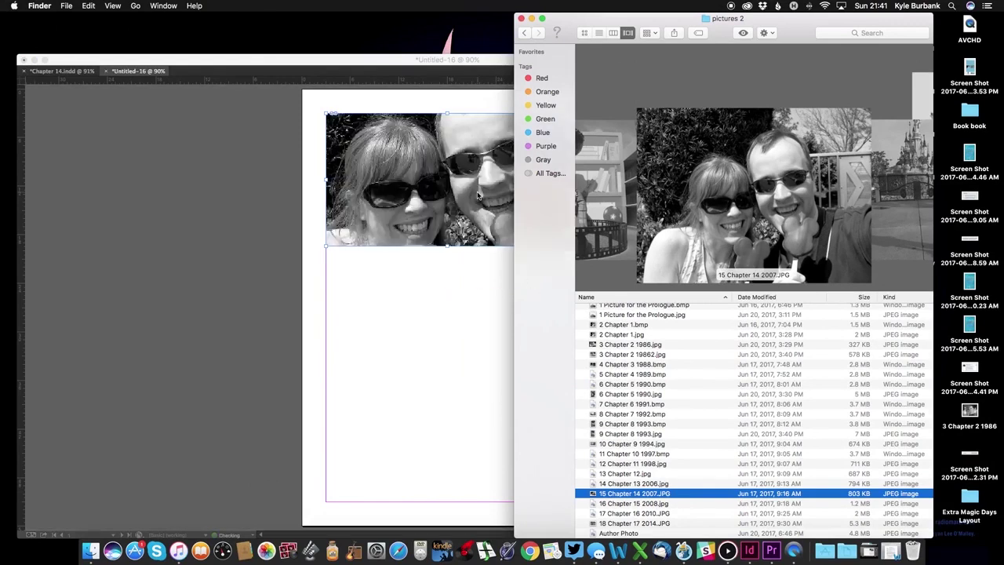
left_click(521, 18)
left_click(207, 212)
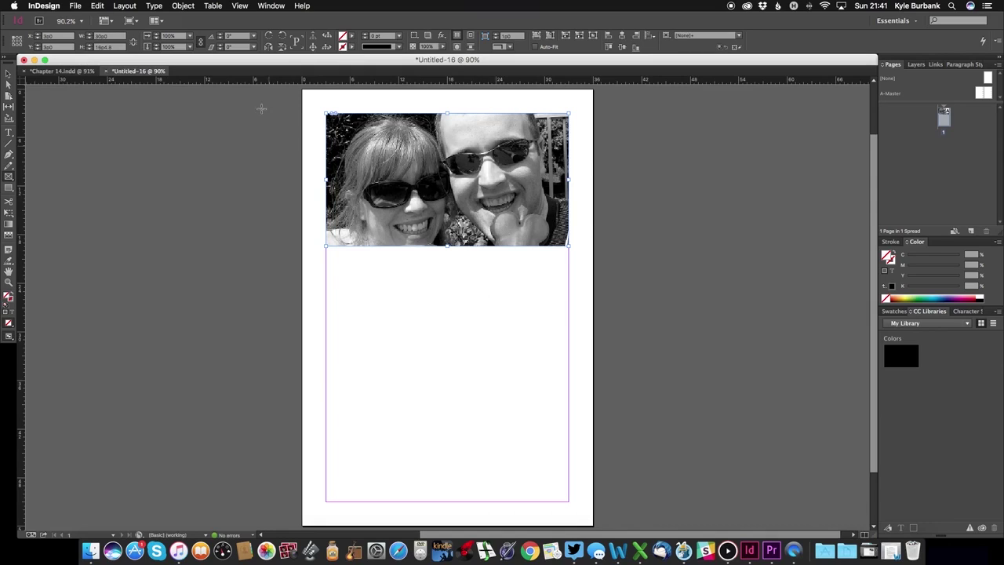
Step: Select the photo inside its frame with the Direct Selection Tool and scale it down
left_click(74, 72)
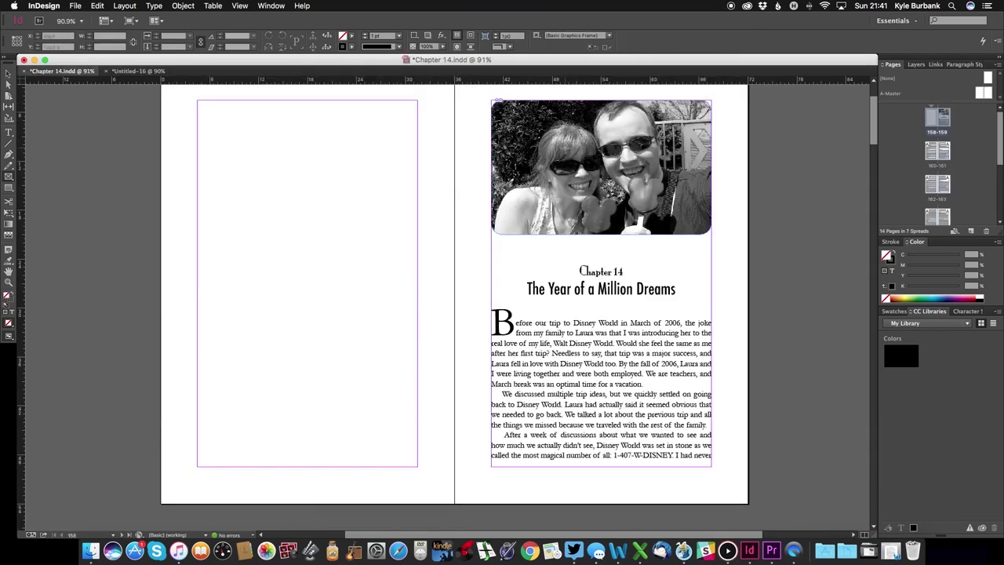
left_click(138, 71)
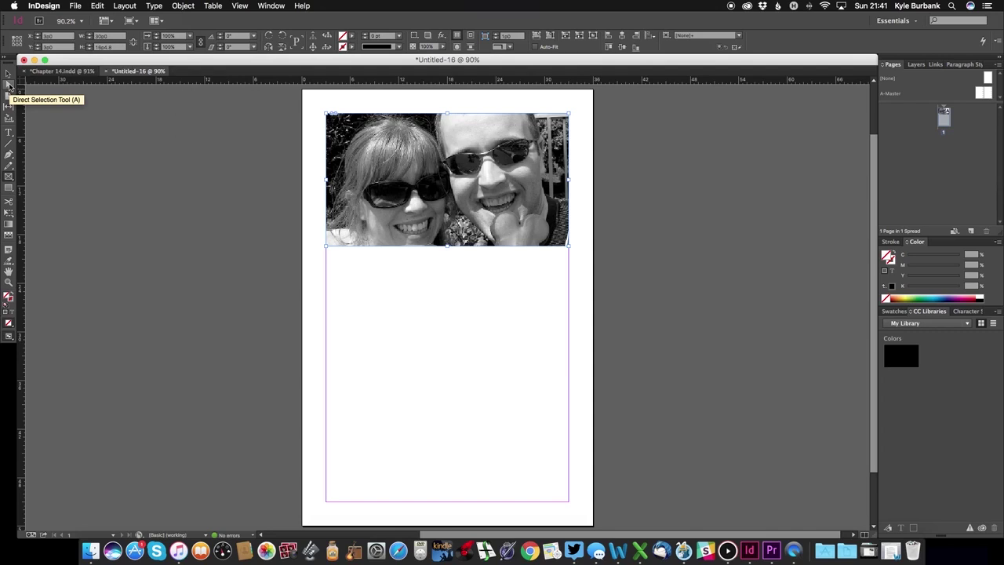
left_click(9, 85)
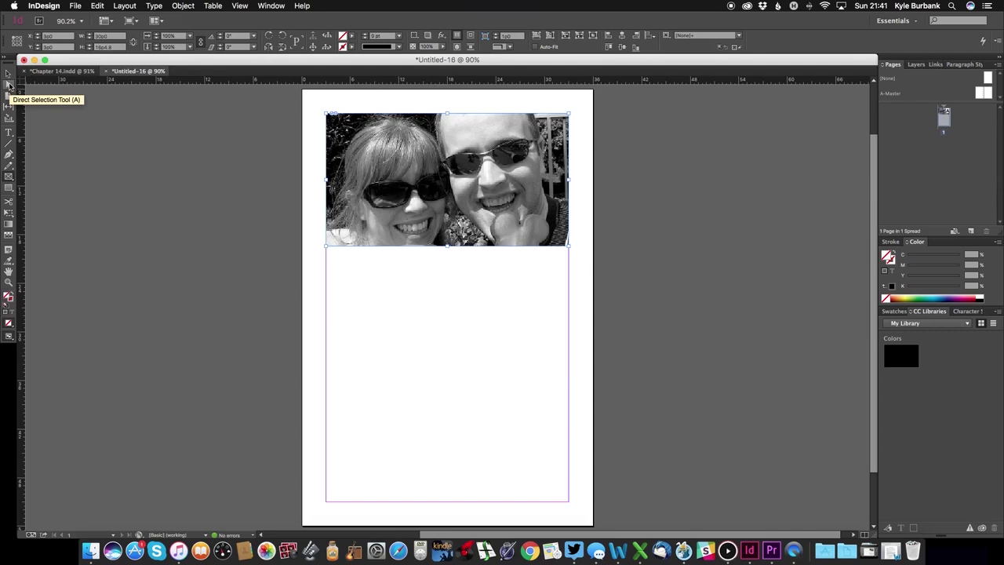
left_click(455, 154)
scroll(440, 165, "up", 3)
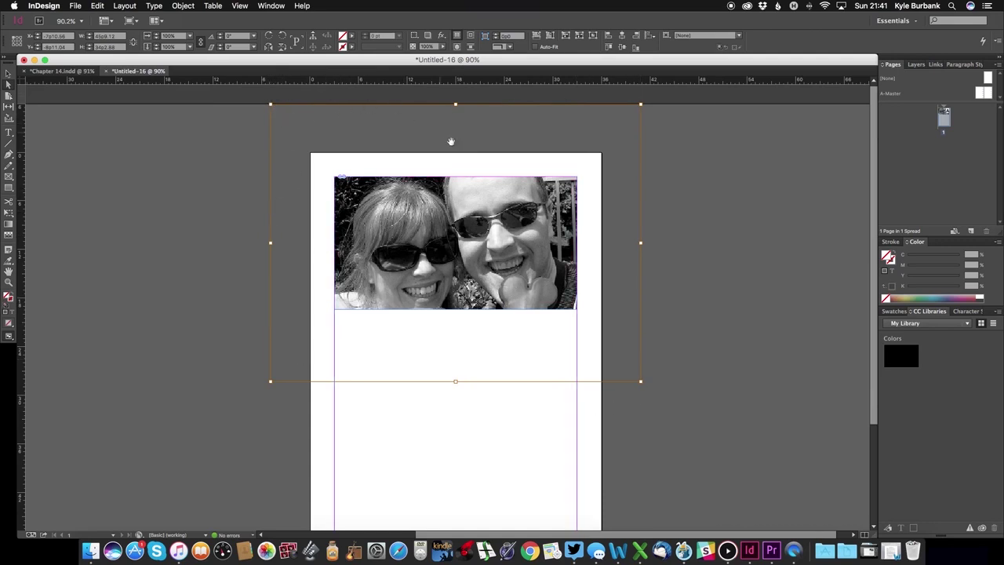
mouse_move(459, 155)
left_mouse_down()
mouse_move(459, 177)
mouse_move(457, 163)
left_mouse_up()
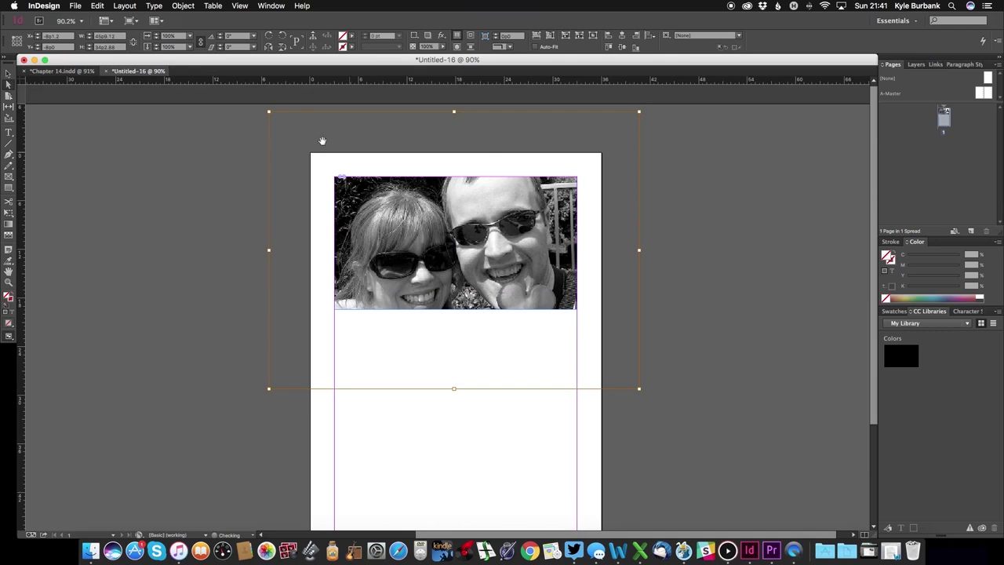
left_click_drag(269, 111, 298, 138)
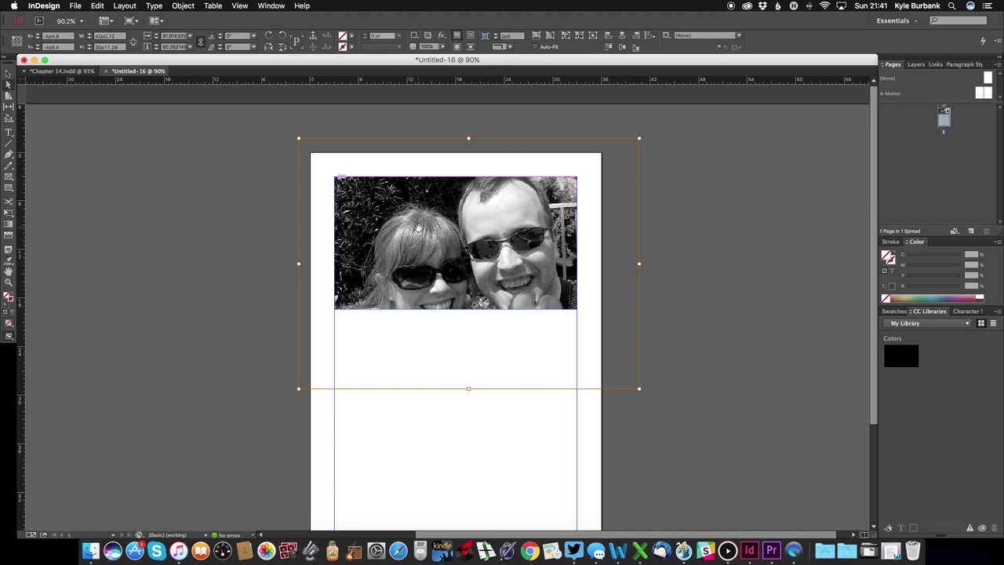
Step: Apply Fit Content to Frame to the photo and raise its frame's top edge toward the page edge
right_click(418, 228)
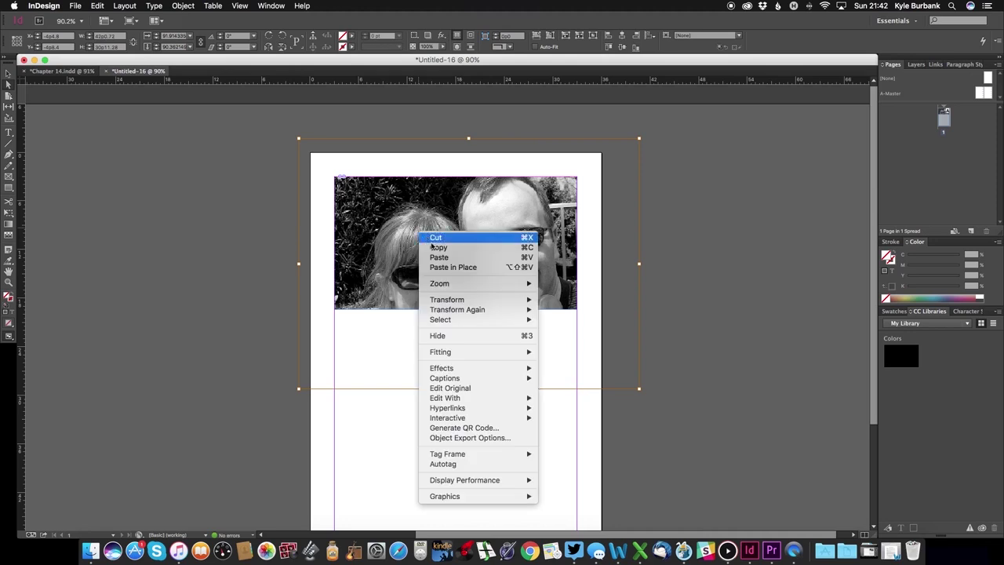
mouse_move(461, 351)
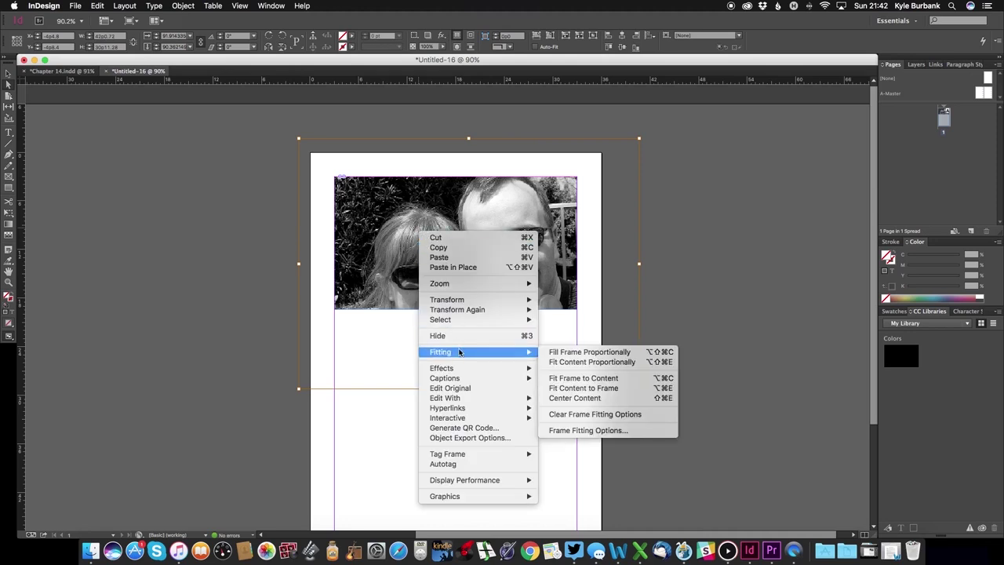
left_click(603, 388)
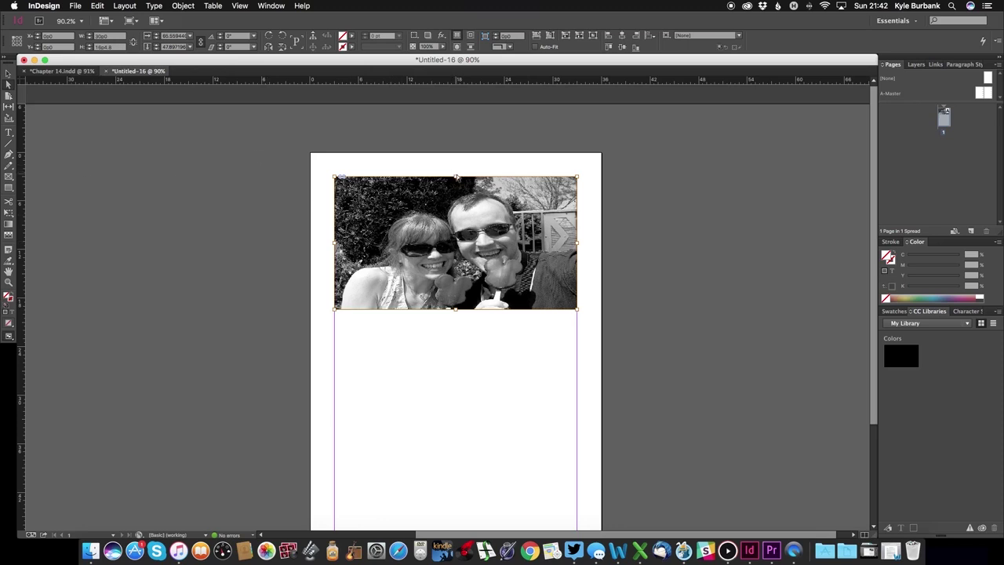
left_click_drag(455, 172, 455, 159)
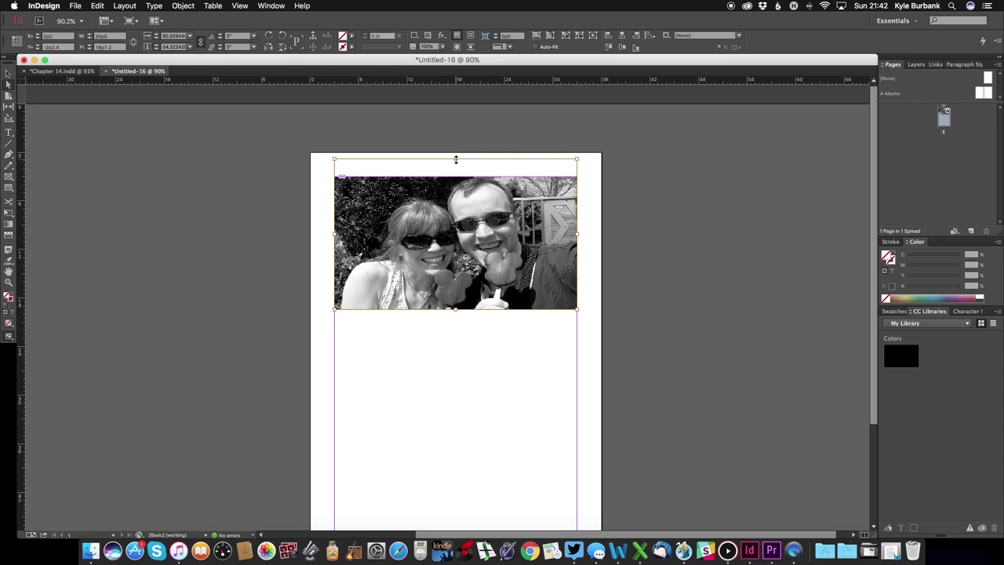
Step: Use the photo frame's live corners to round it, settling on a small corner radius
left_click(207, 189)
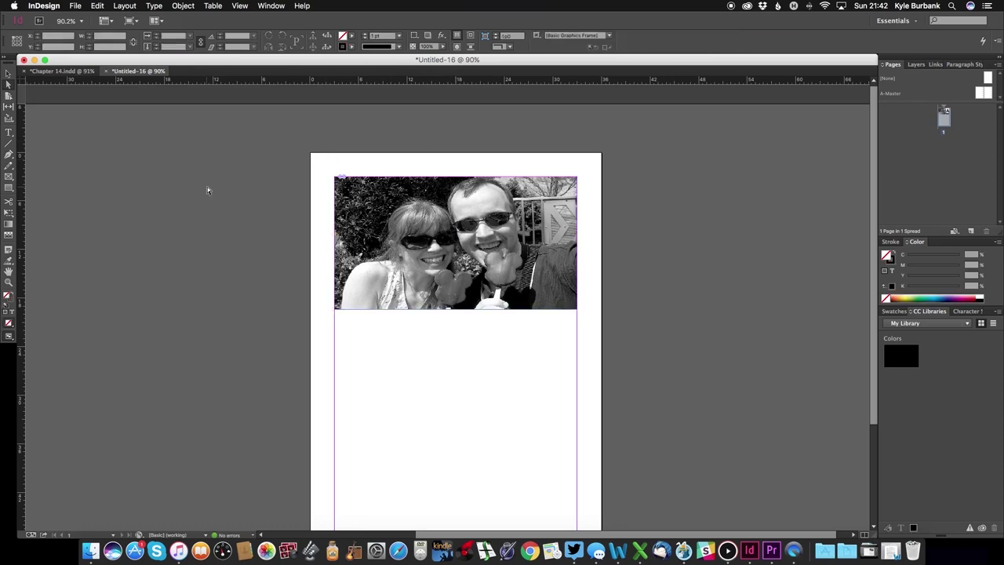
left_click(63, 72)
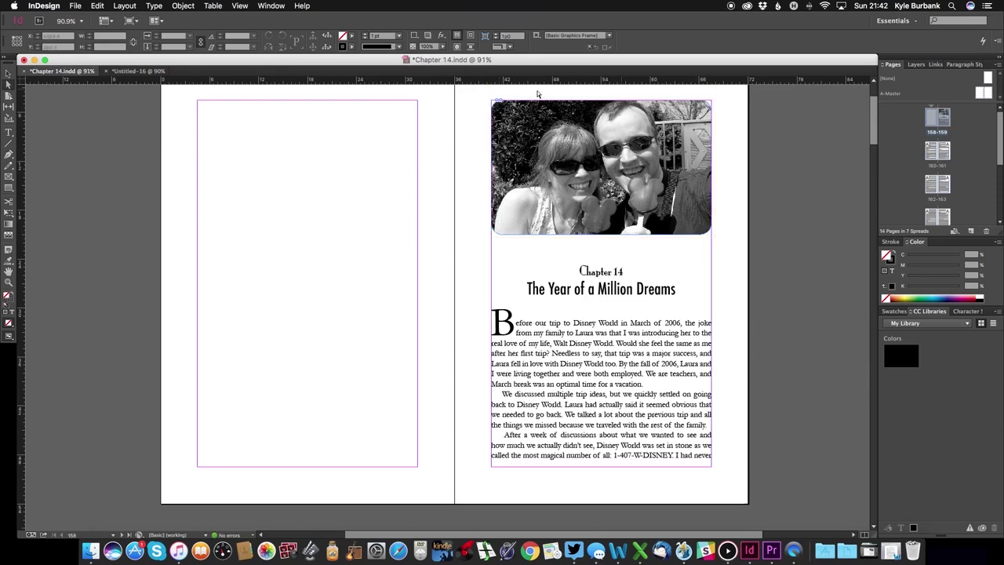
left_click(140, 71)
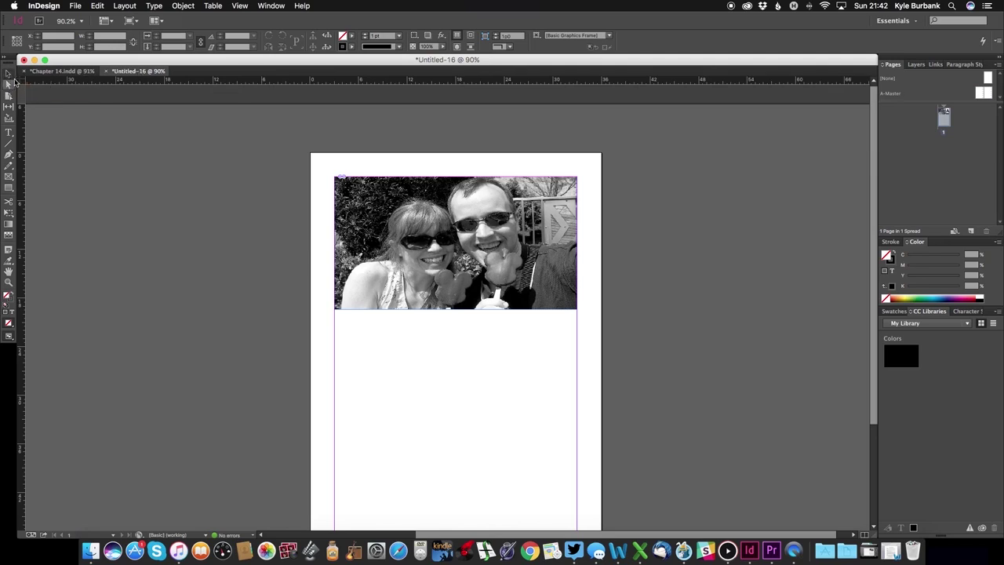
left_click(457, 278)
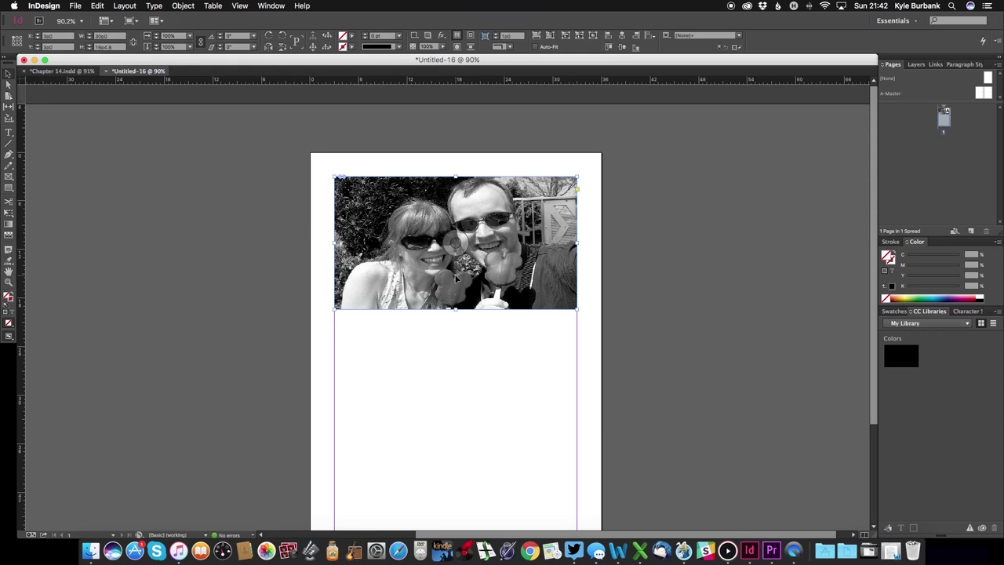
left_click(578, 189)
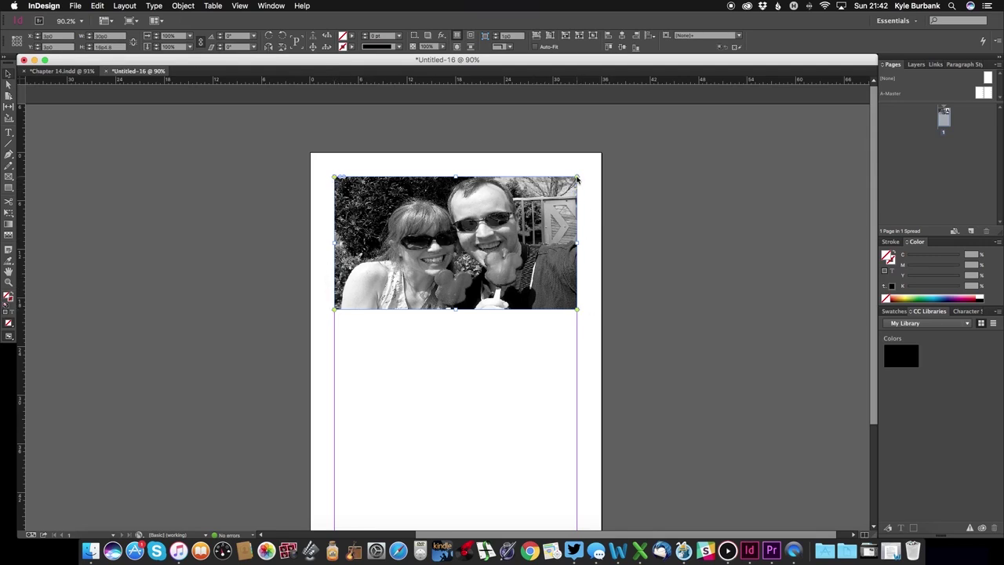
left_click_drag(576, 179, 563, 181)
left_click_drag(566, 181, 478, 182)
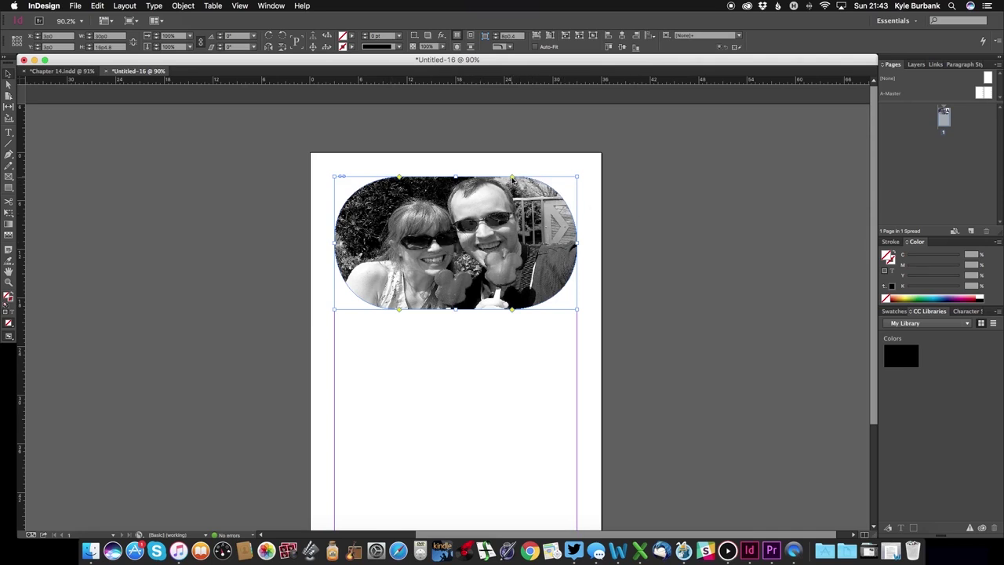
left_click_drag(512, 179, 564, 179)
left_click(201, 238)
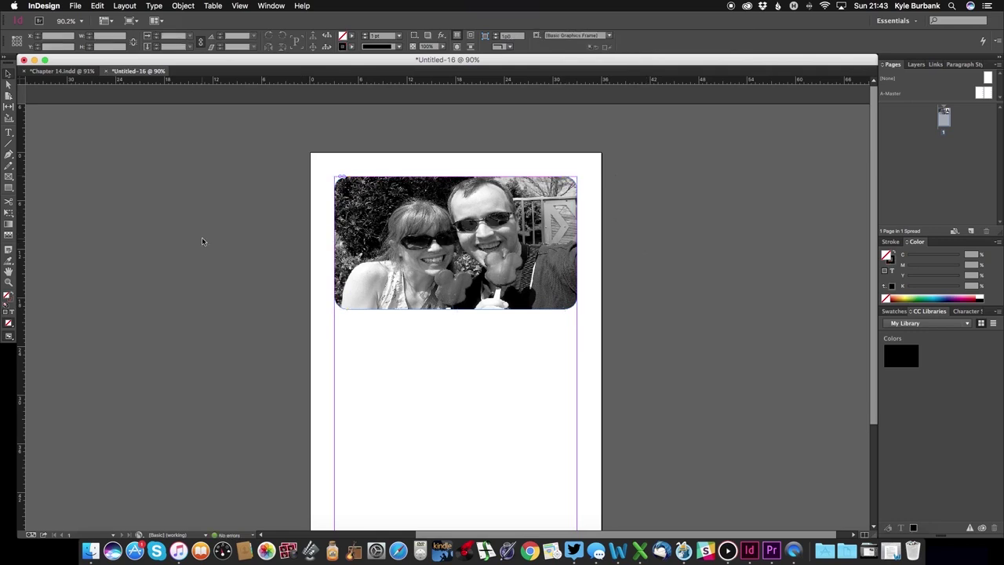
Step: Type a centered 'Chapter 14' heading in Mona Lisa Solid ITC TT at 18 pt
left_click(12, 134)
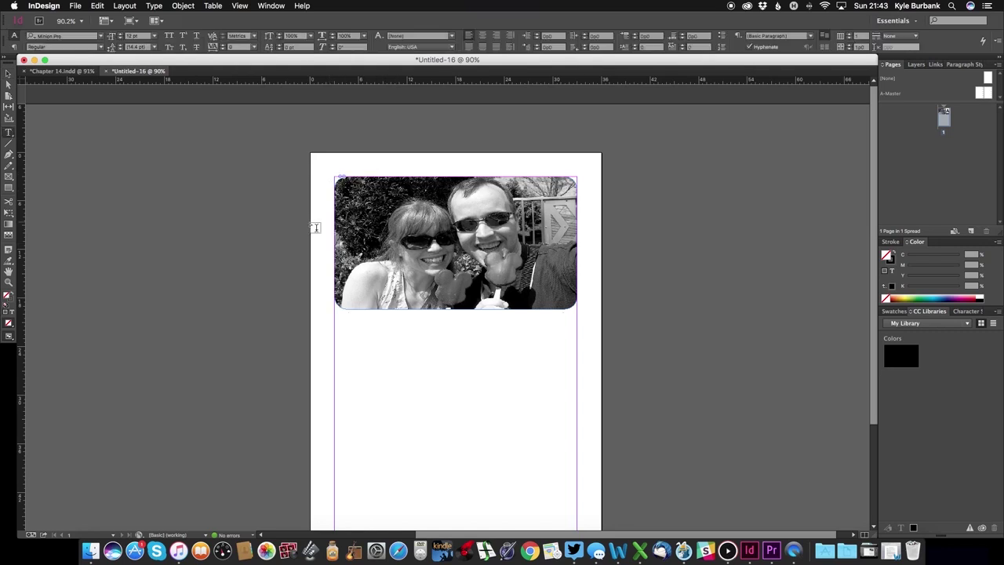
left_click(8, 73)
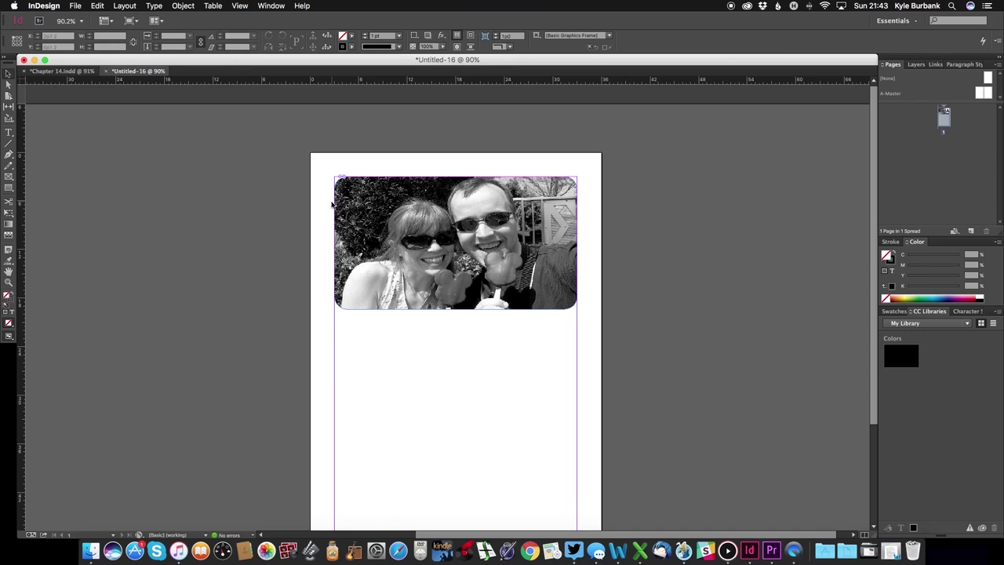
left_click(380, 327)
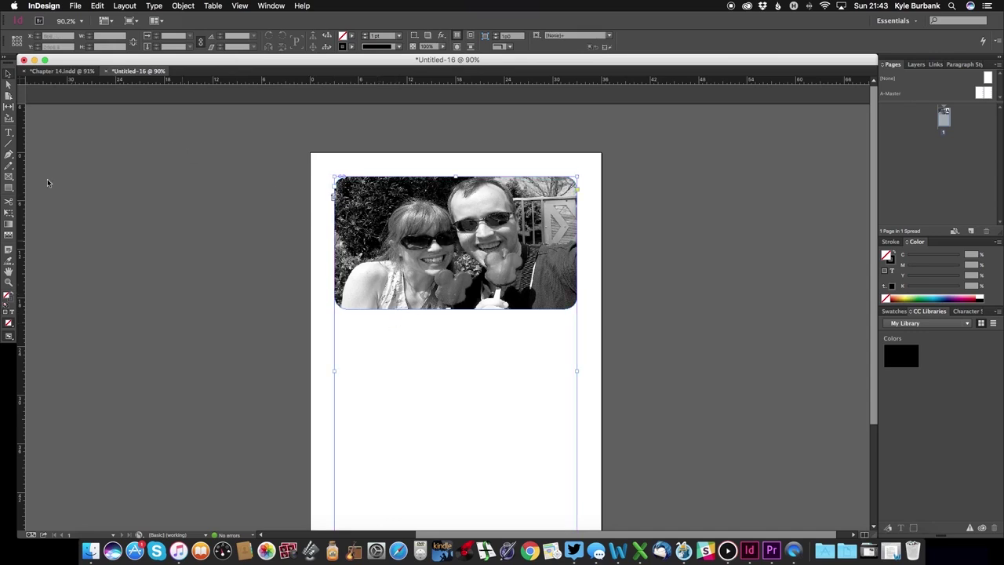
left_click(8, 132)
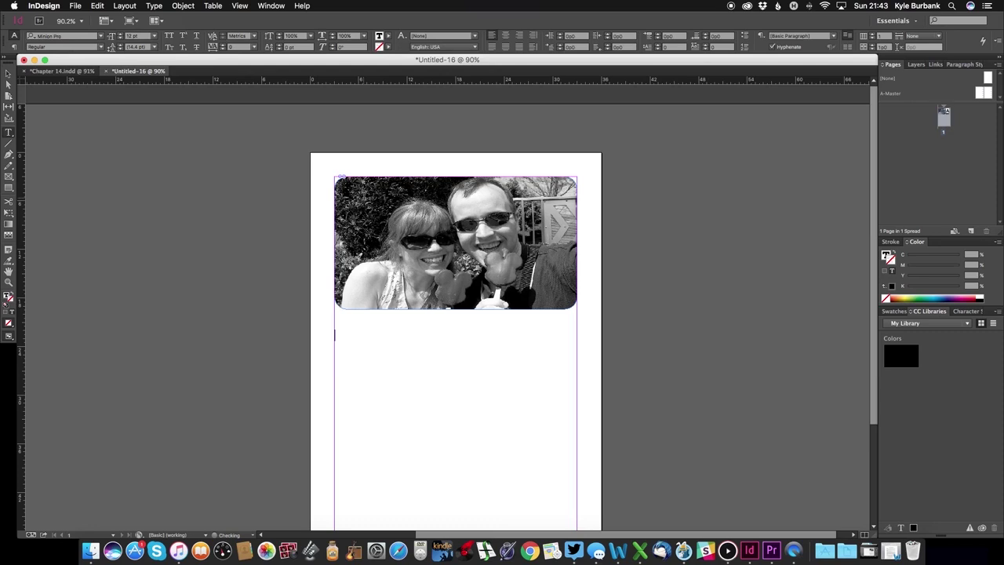
left_click(101, 37)
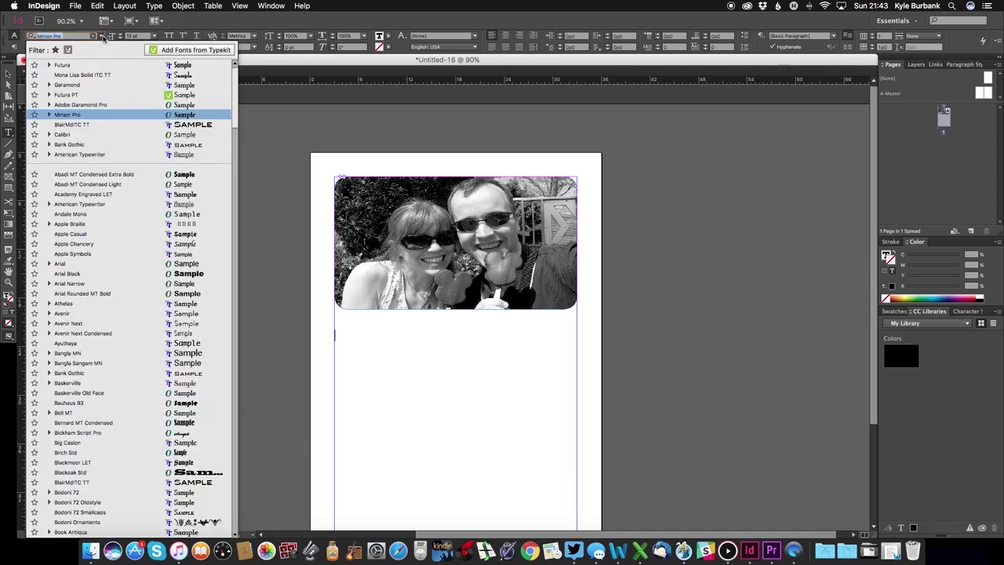
left_click(68, 76)
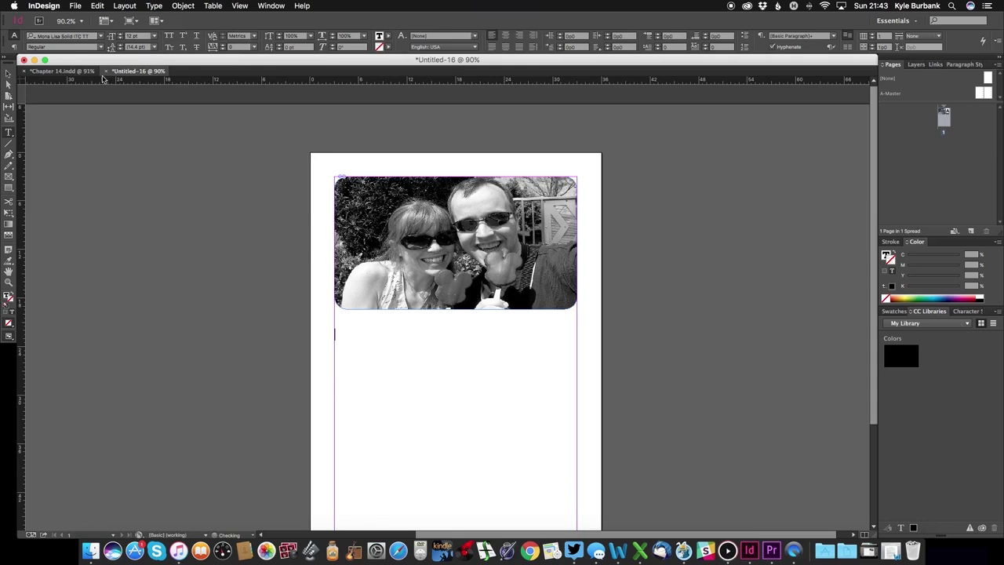
left_click(508, 36)
type("Chapter 14")
left_click_drag(469, 337, 441, 335)
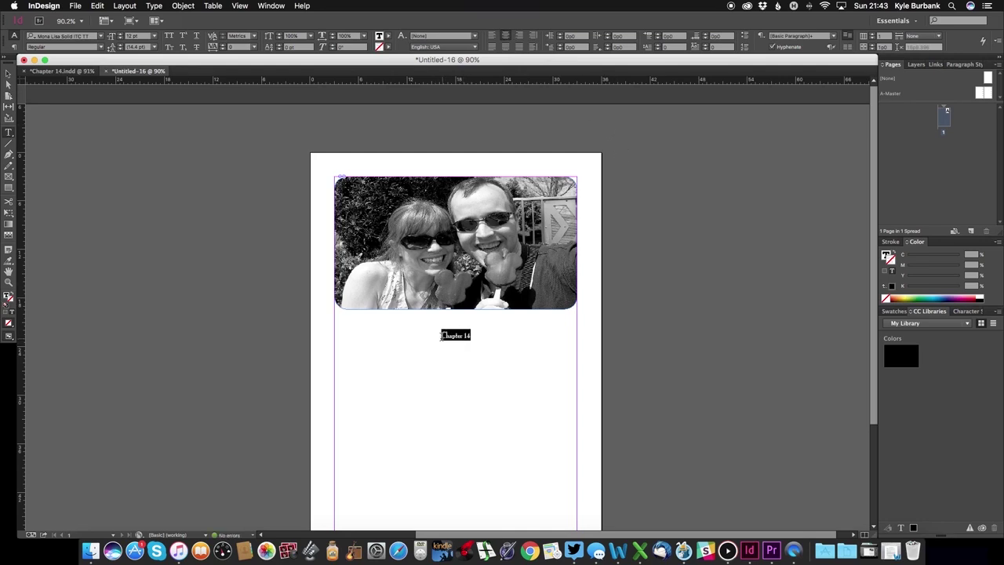
left_click(156, 38)
left_click(151, 133)
Step: Add the title 'The Year of a Million Dreams' below in Futura Condensed Medium 24 pt
left_click(524, 340)
left_click(100, 36)
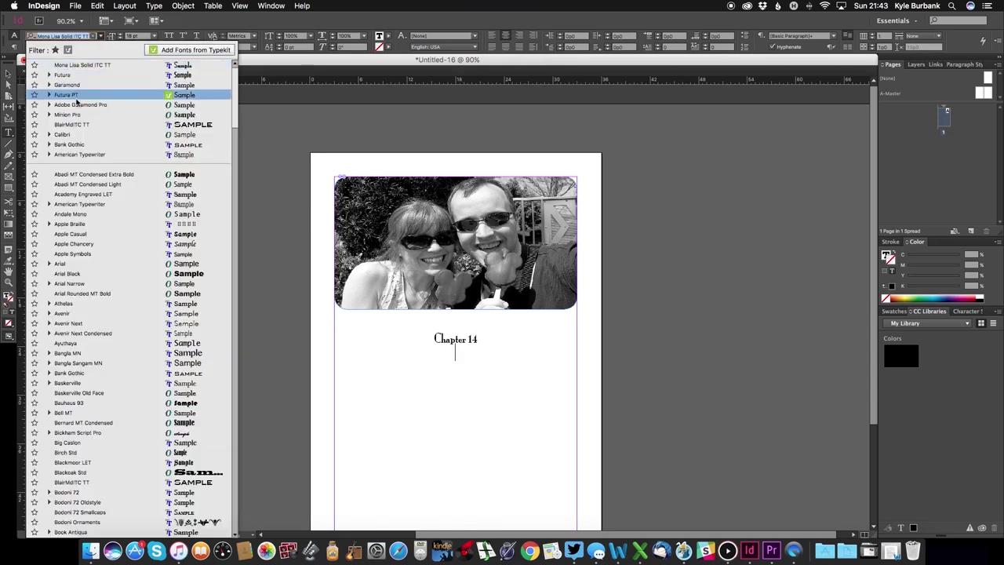
left_click(88, 76)
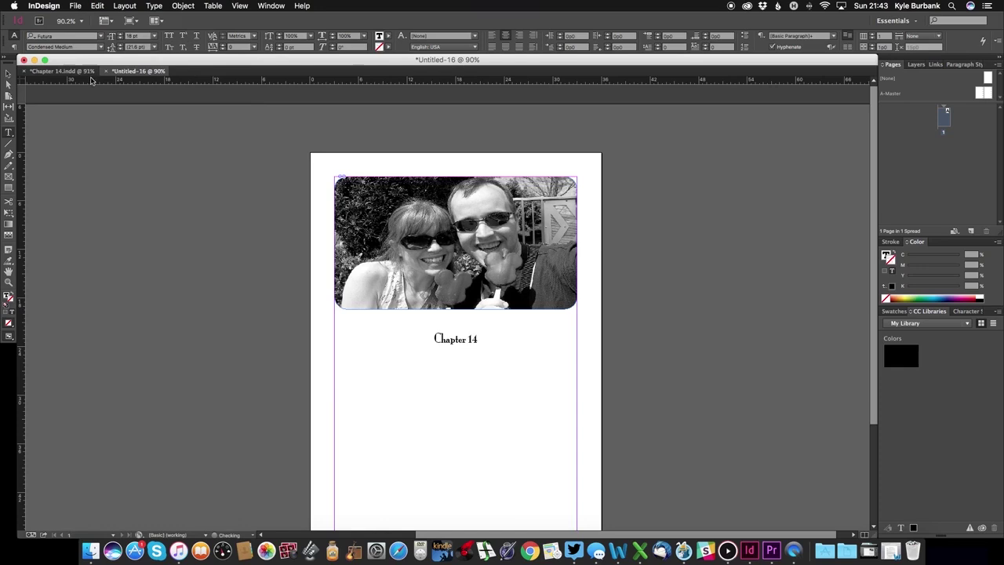
left_click(154, 37)
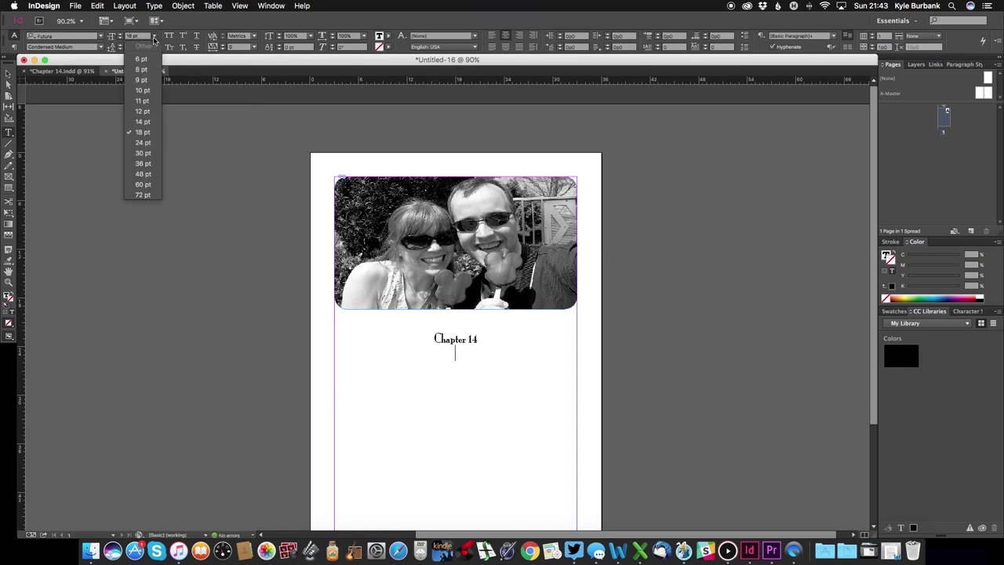
left_click(143, 142)
type("Yhe")
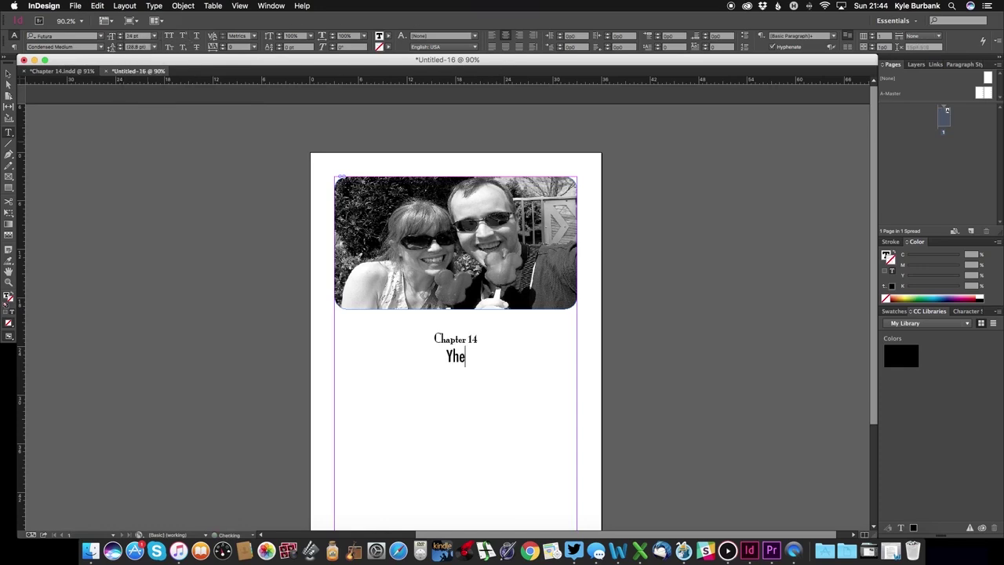
key("BackSpace")
key("BackSpace")
key("BackSpace")
type("The Year of a Million D")
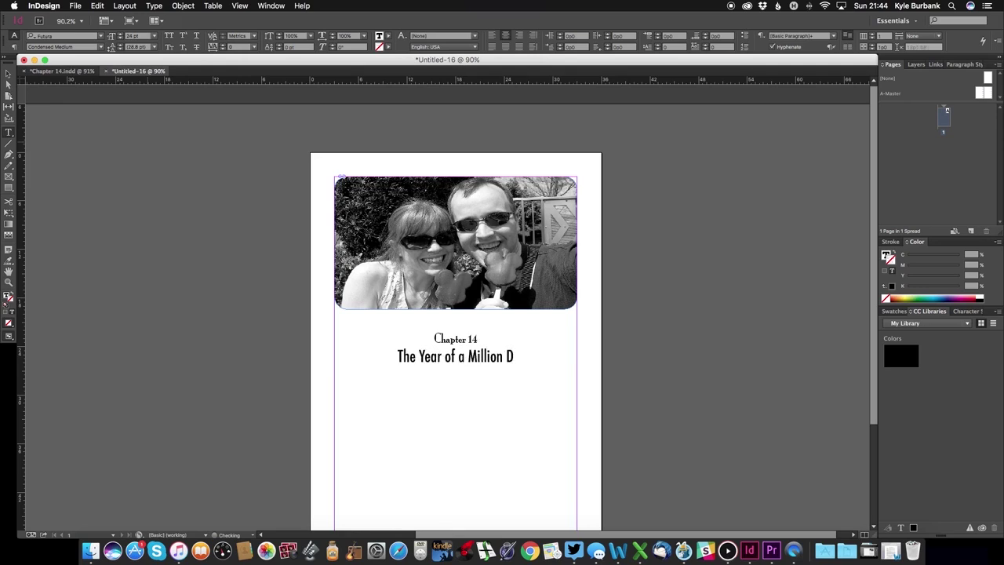
type("reams")
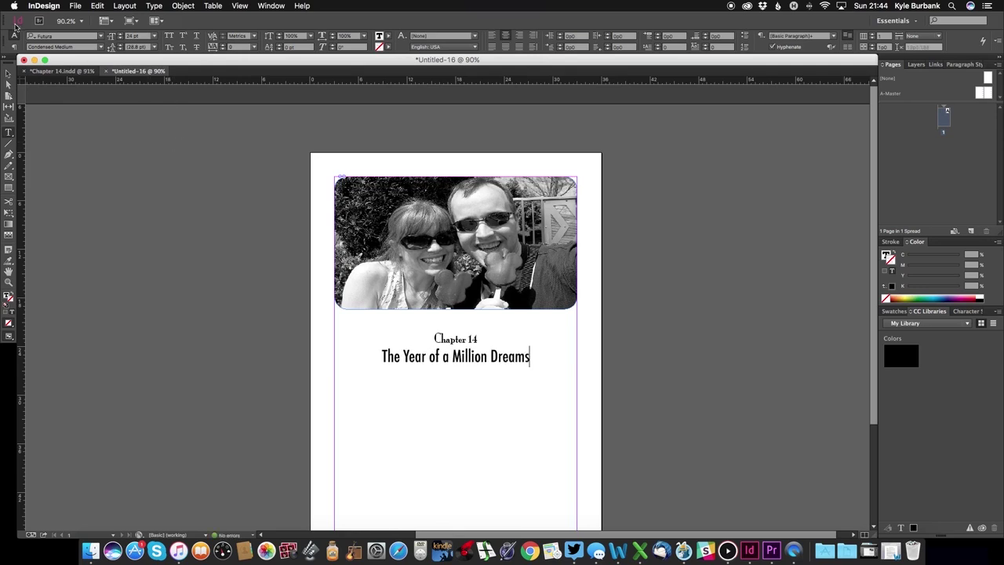
left_click(43, 71)
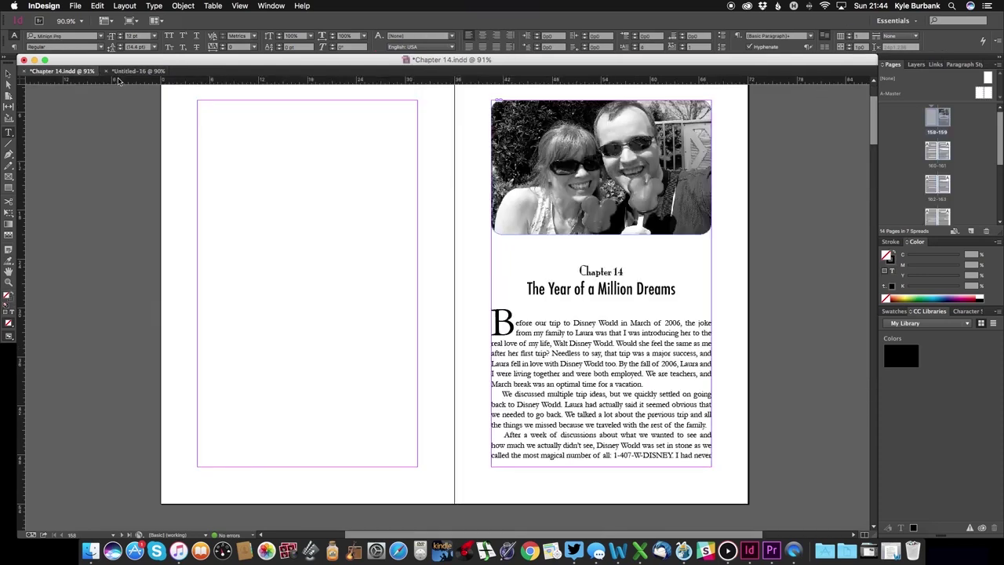
left_click(128, 71)
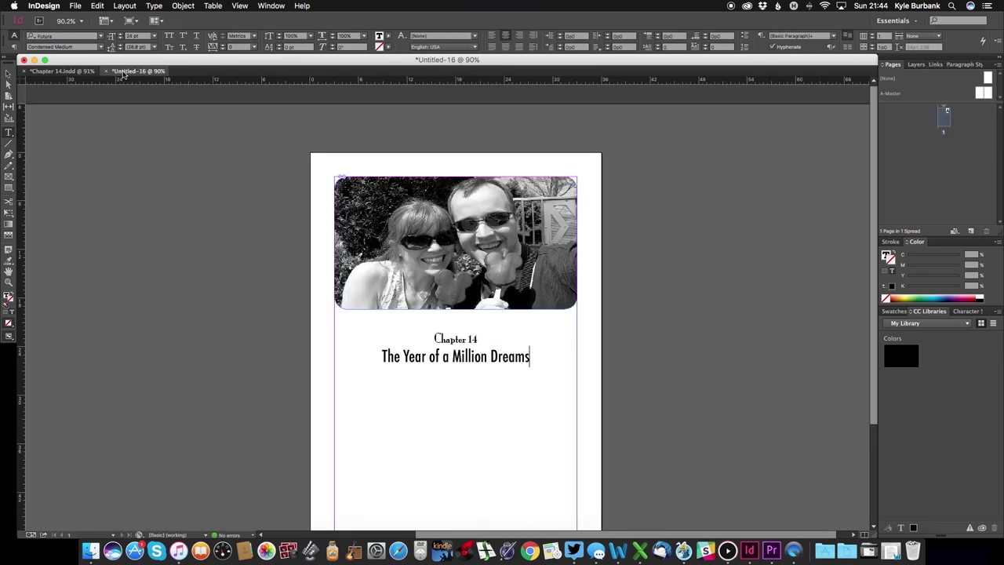
Step: Insert a blank line after 'Chapter 14' set to 8 pt size with 8 pt leading
left_click(490, 342)
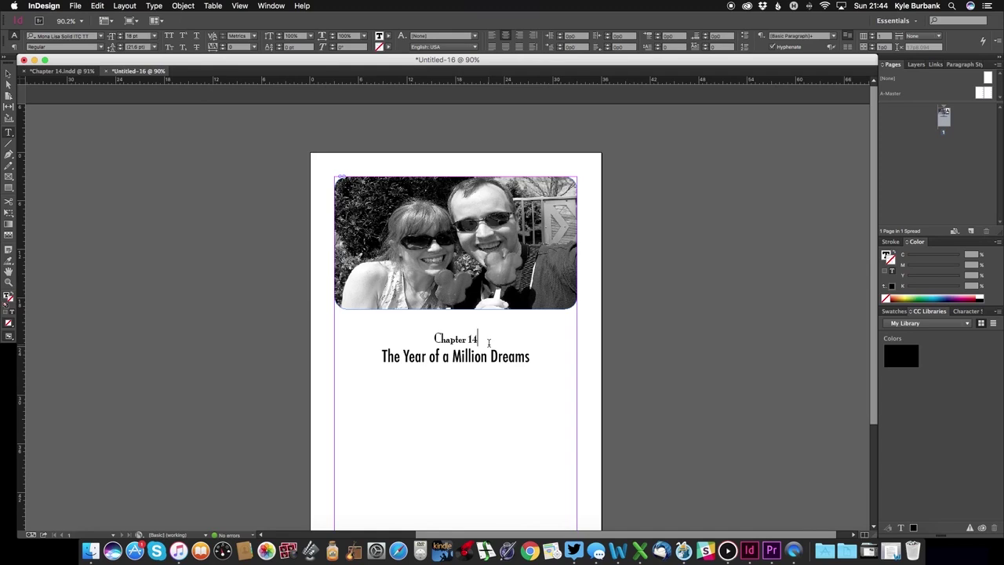
key("Return")
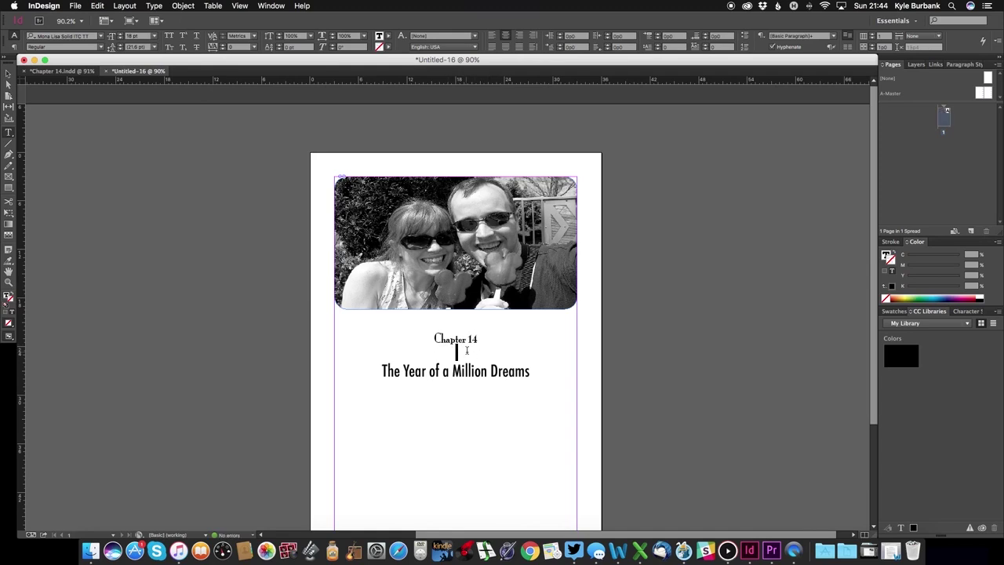
left_click(153, 38)
left_click(146, 60)
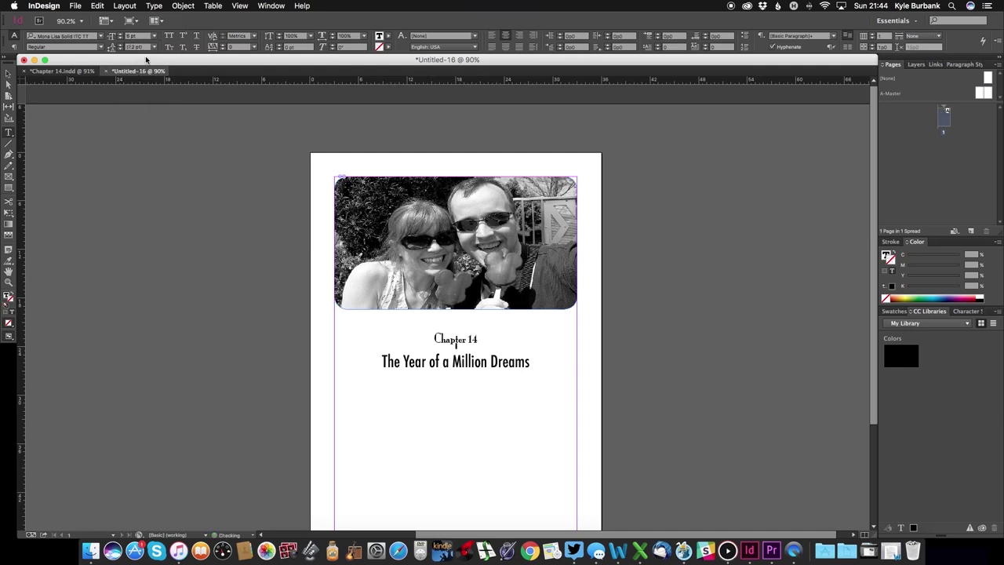
left_click(154, 47)
left_click(149, 72)
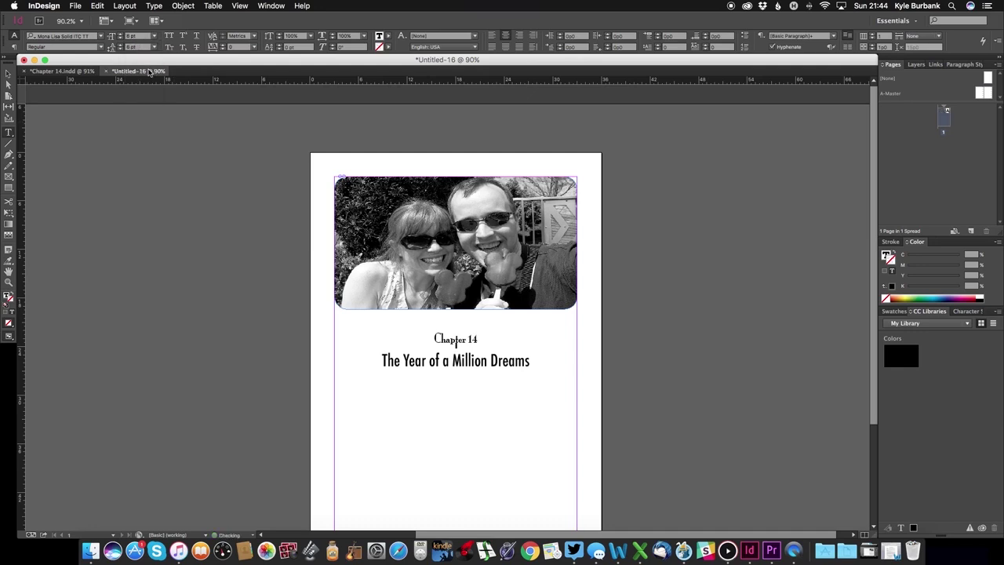
Step: Add a left-aligned empty line after the title for the body text
left_click(534, 361)
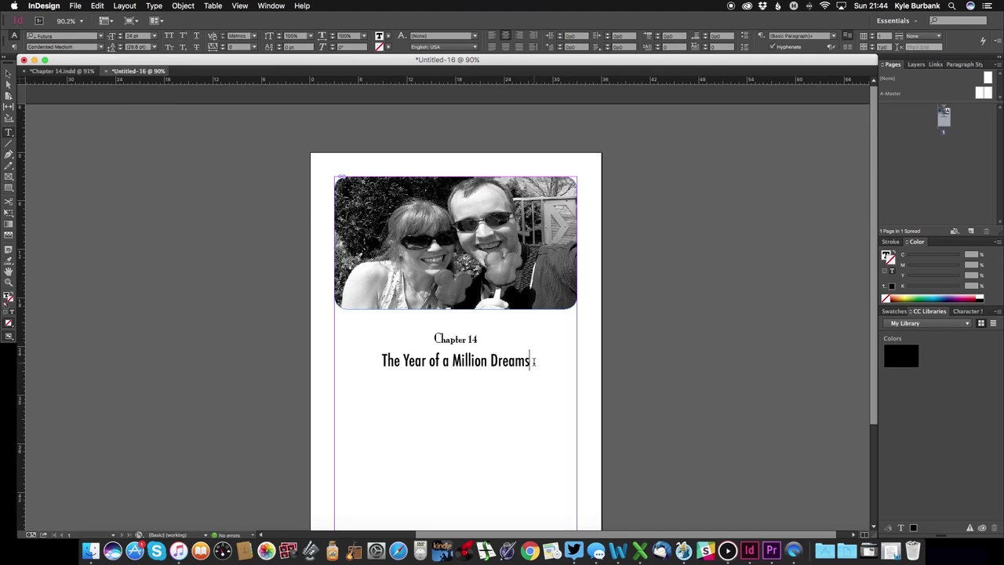
key("Return")
key("BackSpace")
key("Return")
key("Return")
left_click(492, 37)
Step: Place the Chapter 14 Word document into the text frame so it flows through the pages
left_click(74, 5)
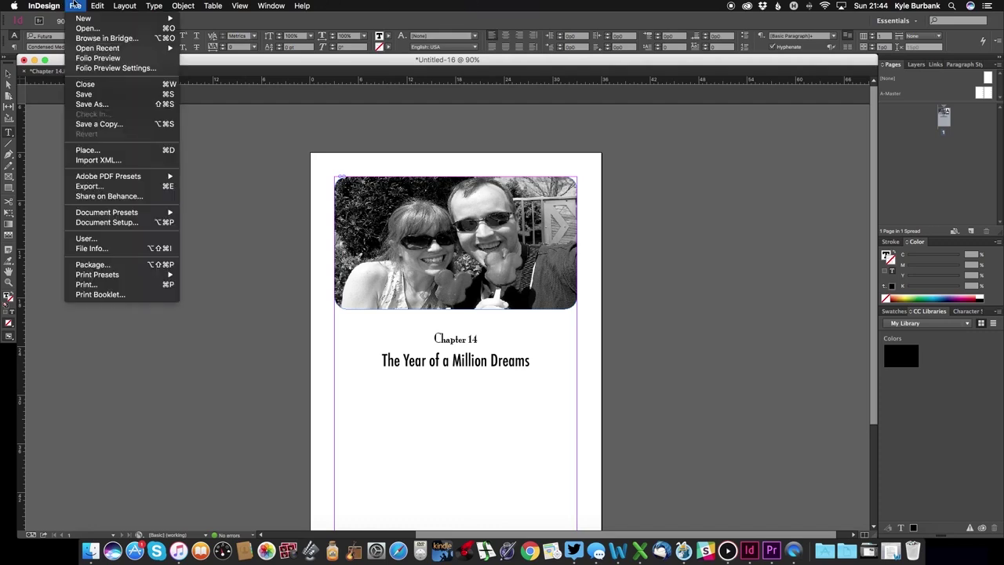
left_click(116, 149)
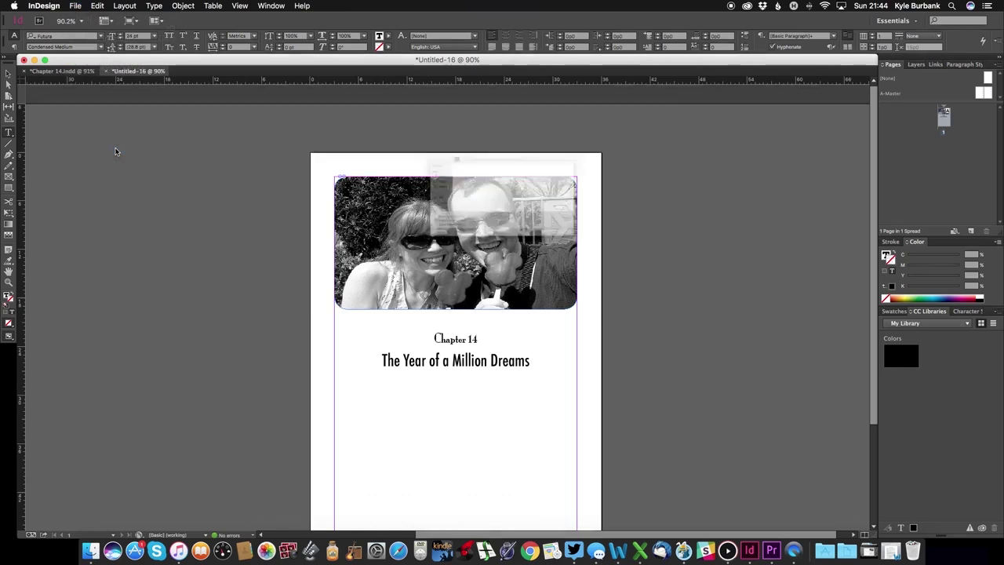
scroll(544, 201, "down", 10)
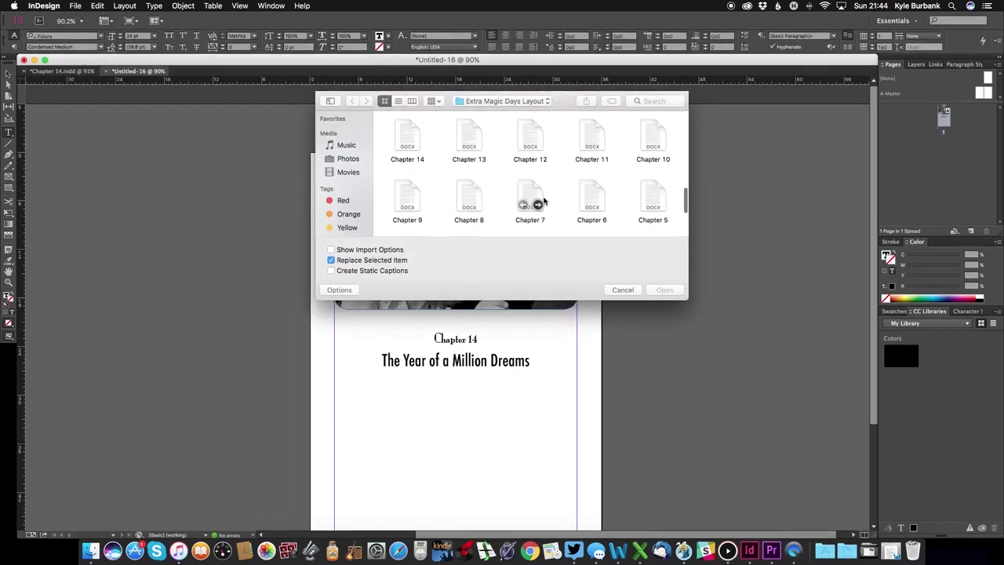
left_click(409, 138)
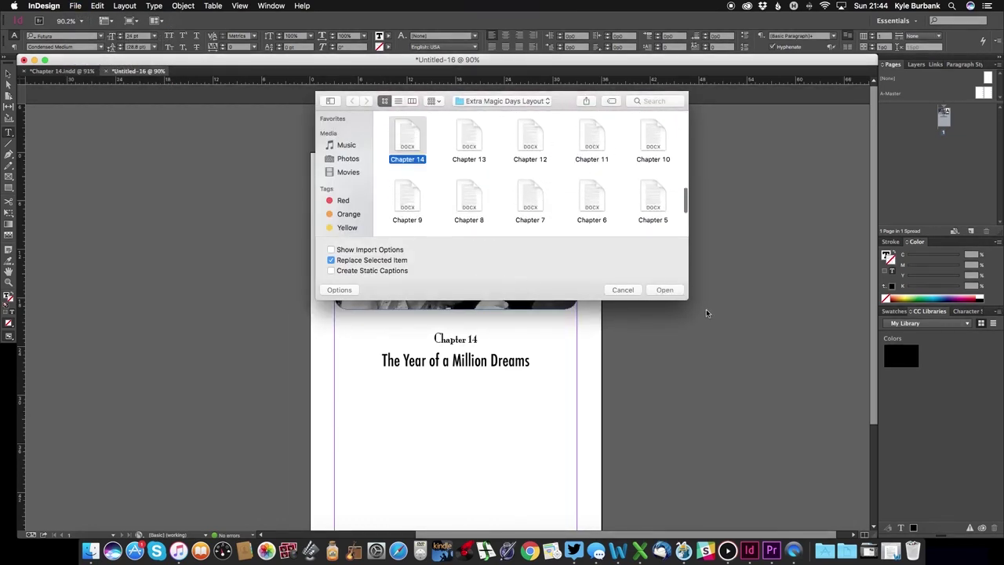
left_click(664, 289)
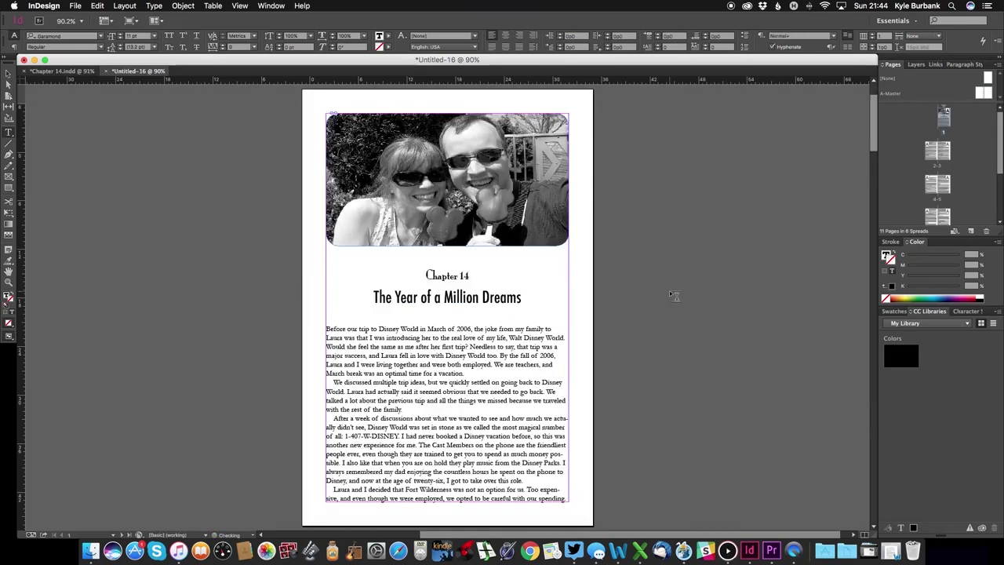
Step: Scroll through the 11 pages of body text and select the entire story
scroll(479, 273, "down", 3)
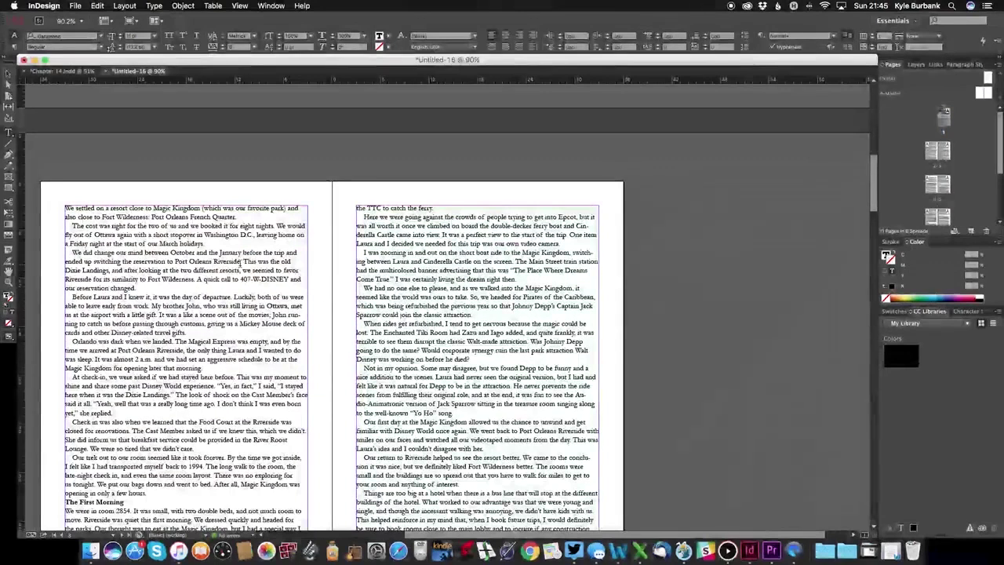
scroll(240, 265, "down", 10)
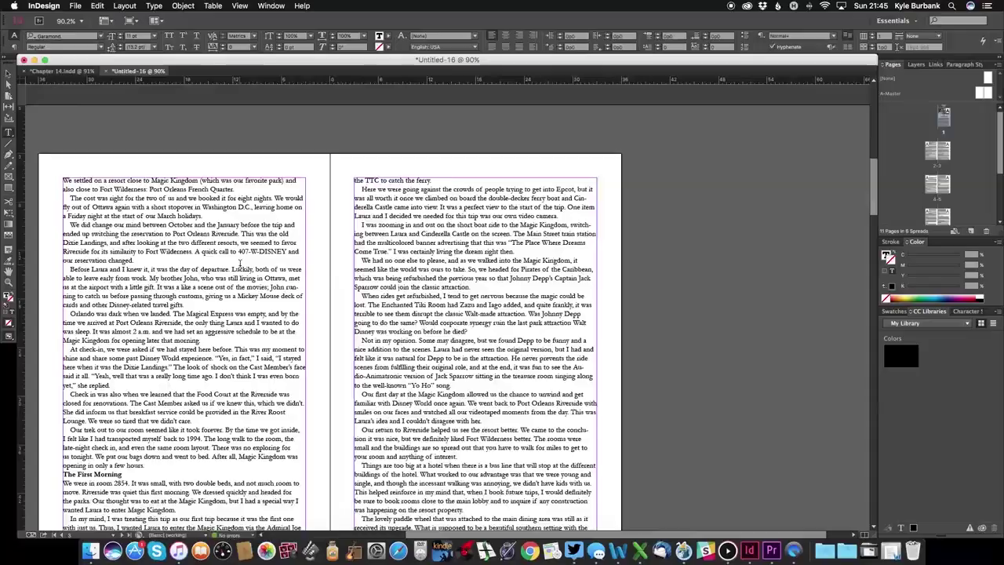
scroll(240, 265, "down", 3)
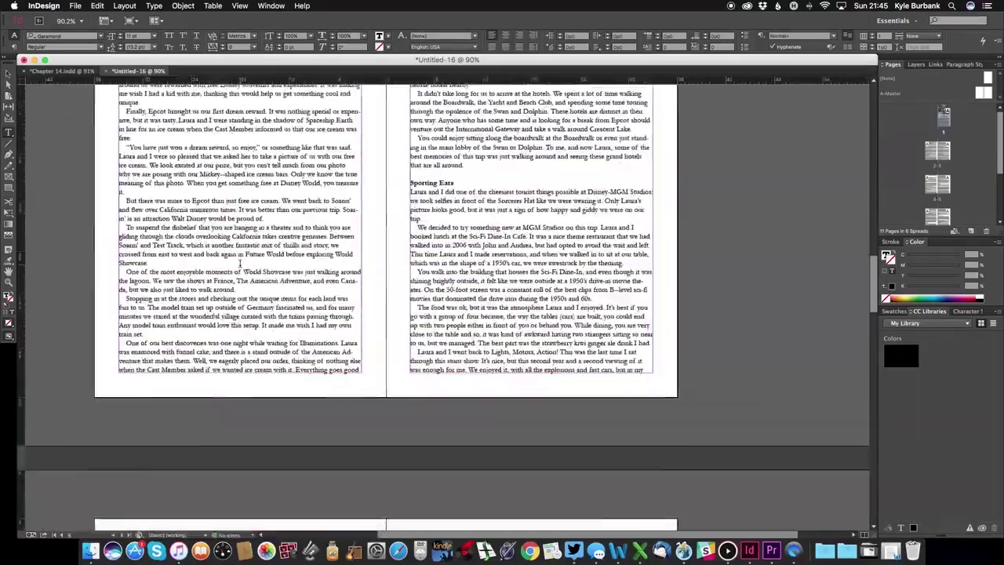
scroll(239, 265, "down", 6)
scroll(240, 265, "down", 15)
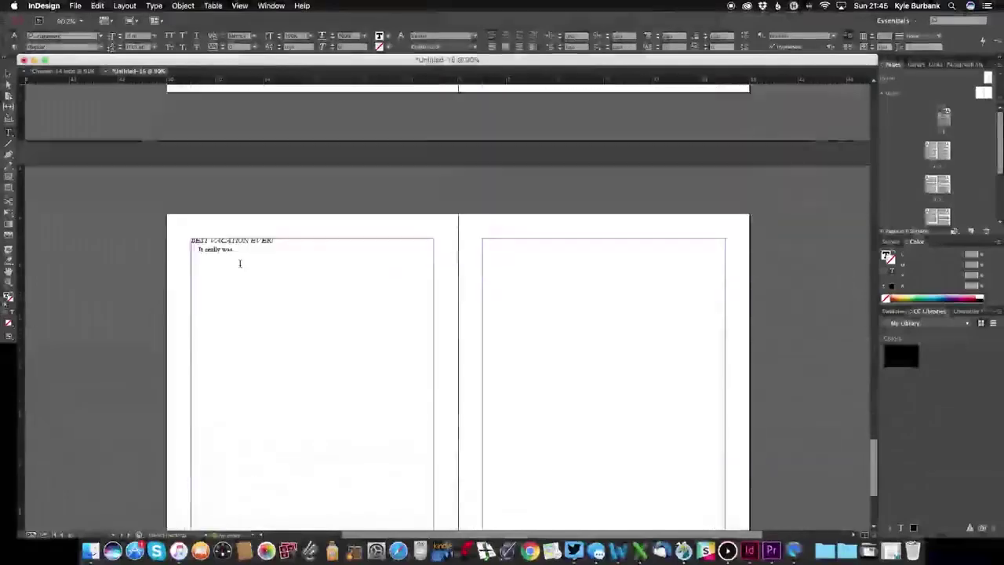
scroll(240, 264, "down", 2)
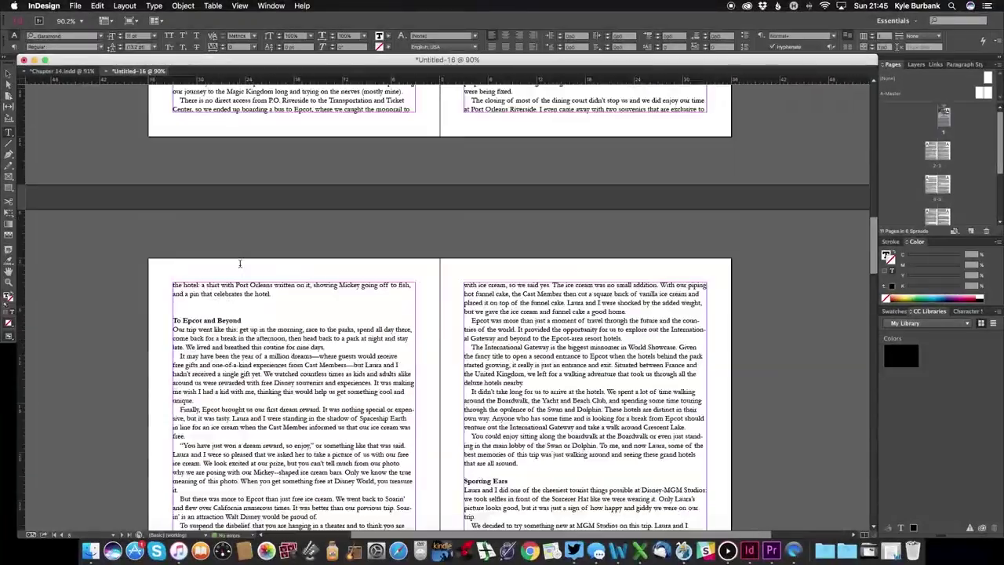
scroll(240, 264, "up", 15)
scroll(240, 264, "down", 3)
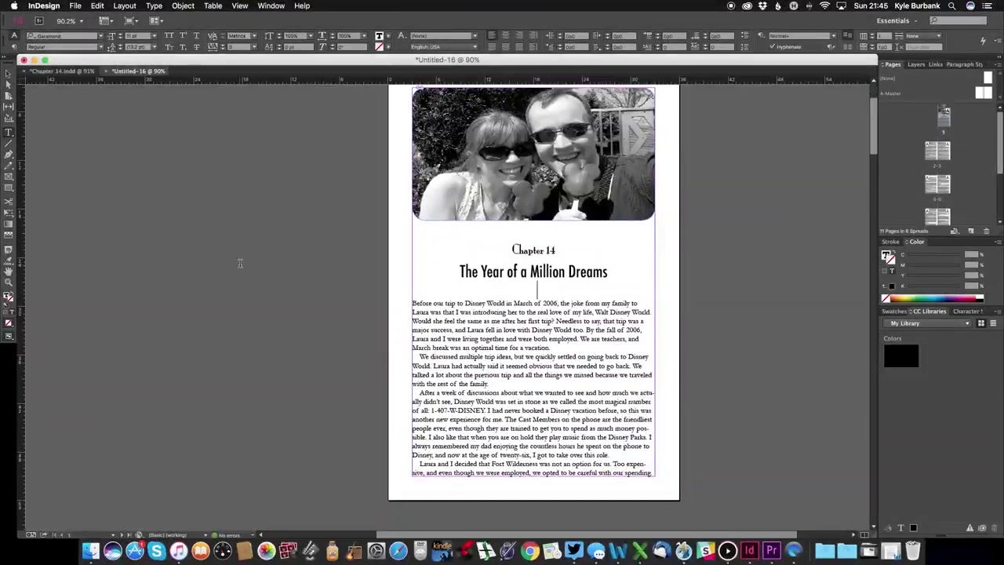
key("super+a")
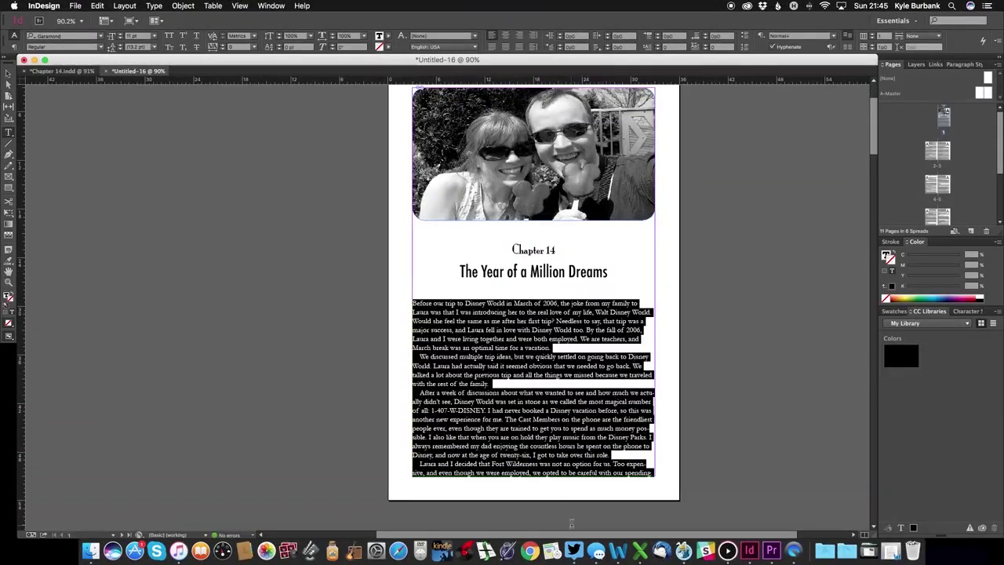
scroll(240, 263, "down", 10)
scroll(240, 264, "down", 10)
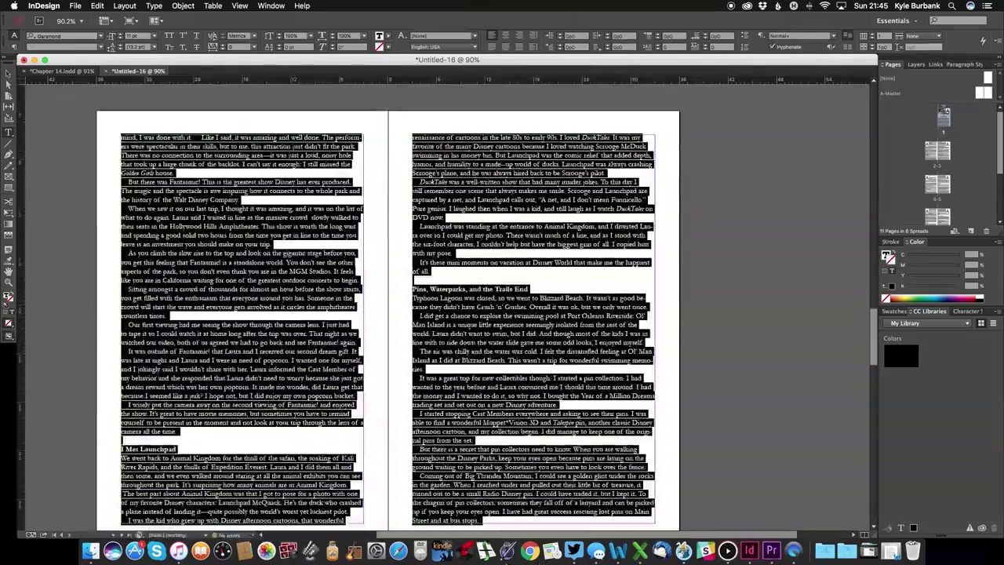
Step: Restore the deleted story, then set the body text to 12 pt with 15 pt leading
key("BackSpace")
key("super+z")
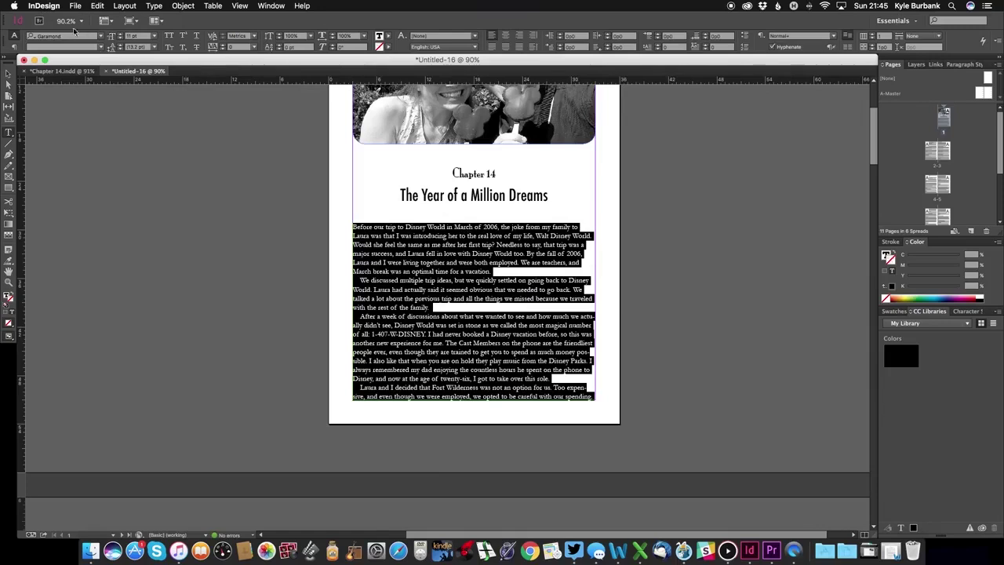
left_click(154, 36)
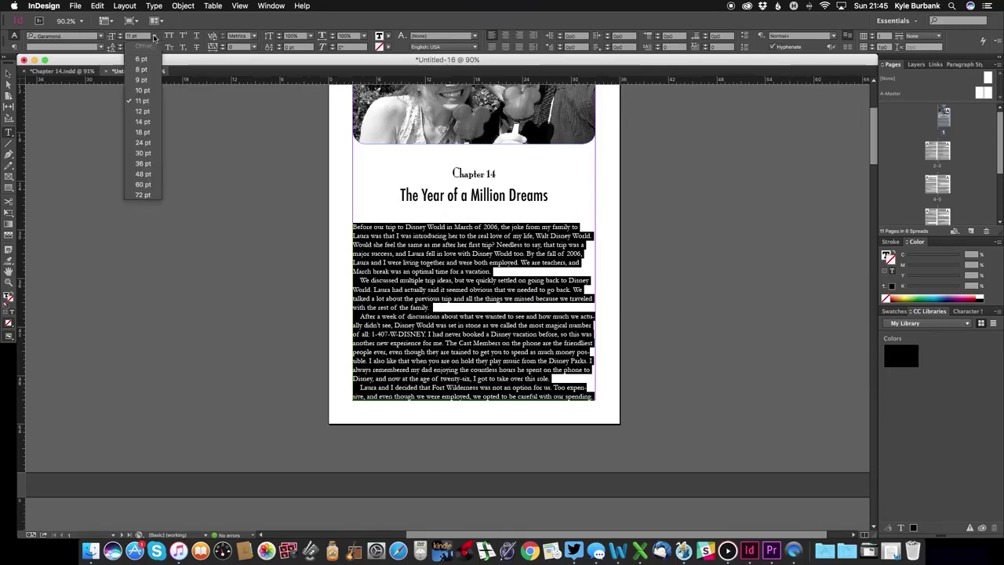
left_click(143, 111)
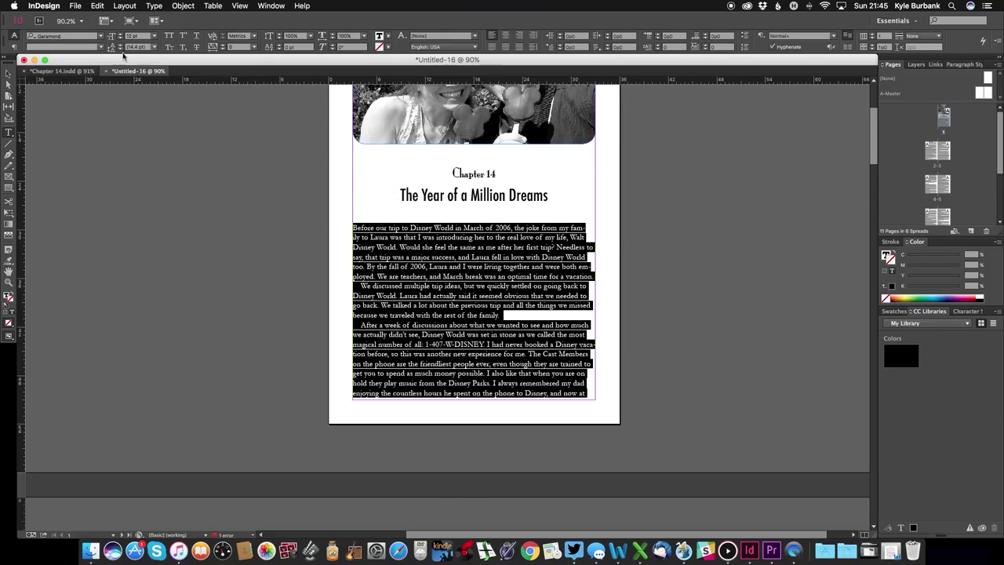
left_click(155, 48)
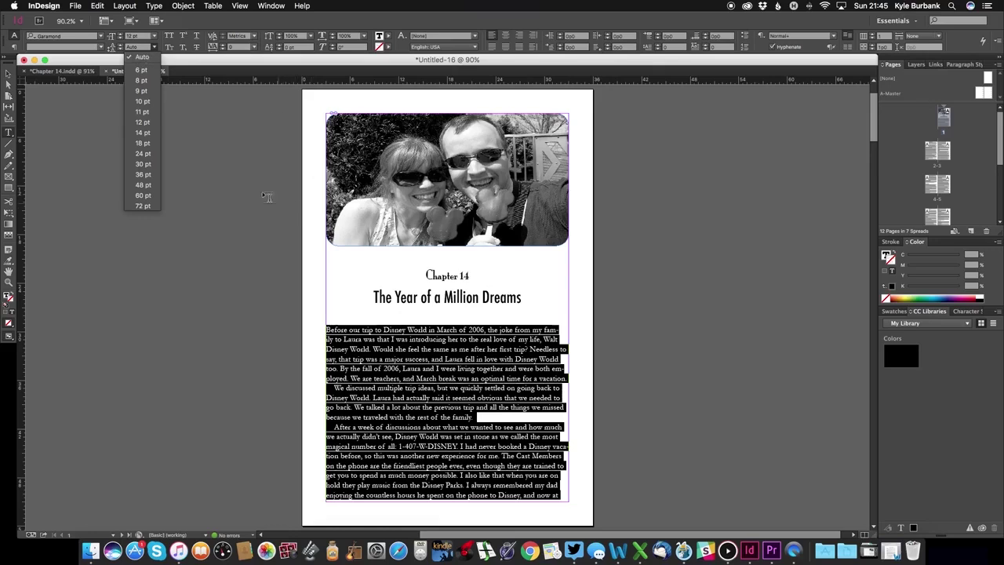
left_click(142, 56)
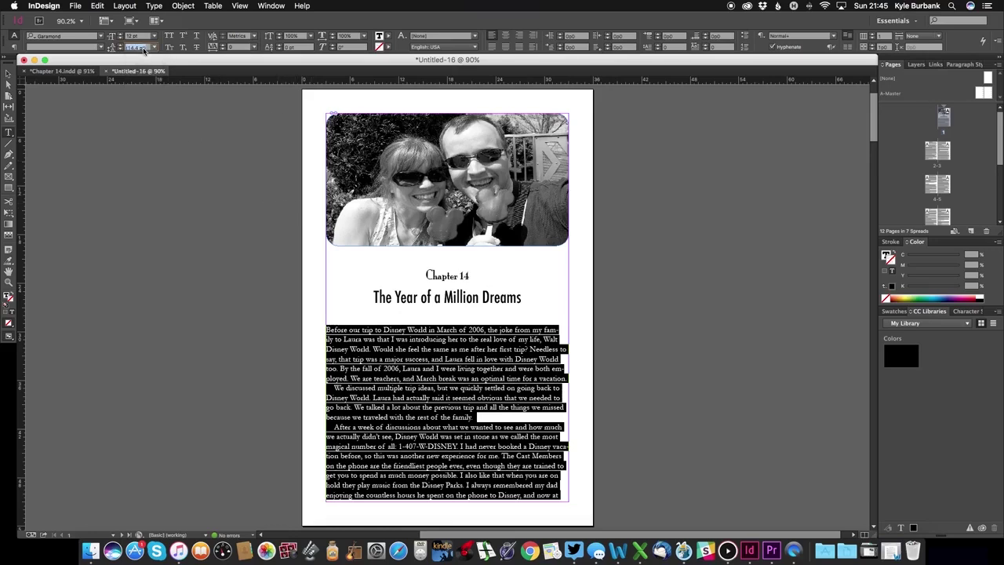
key("BackSpace")
type("15")
key("Return")
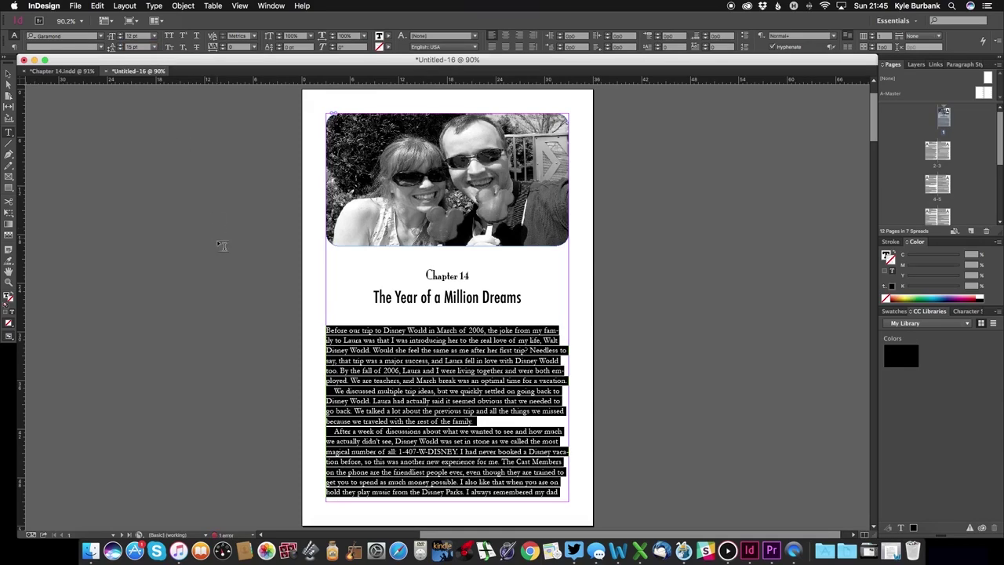
Step: Reselect the whole story and justify it with the last line aligned left
left_click(218, 244)
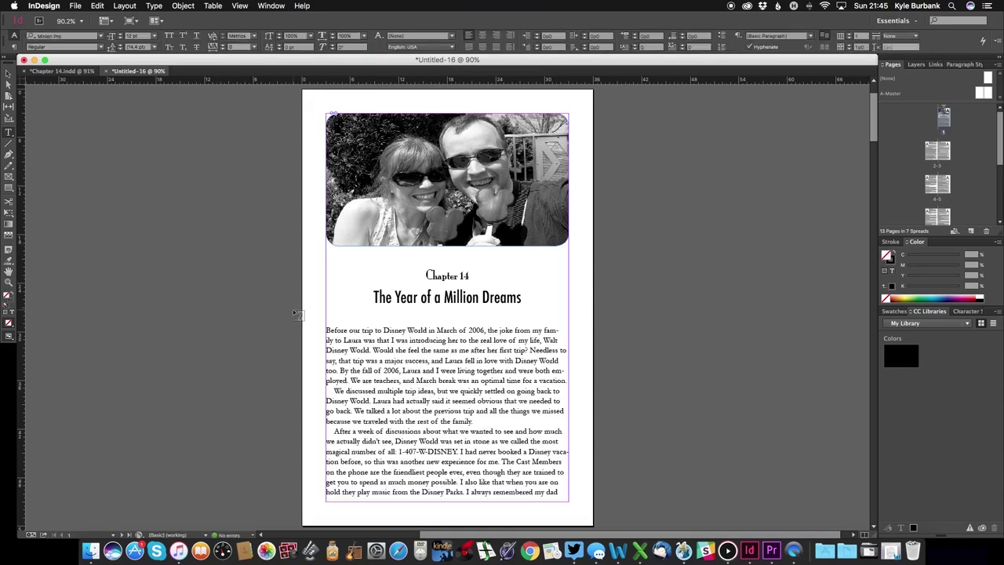
key("super+shift+End")
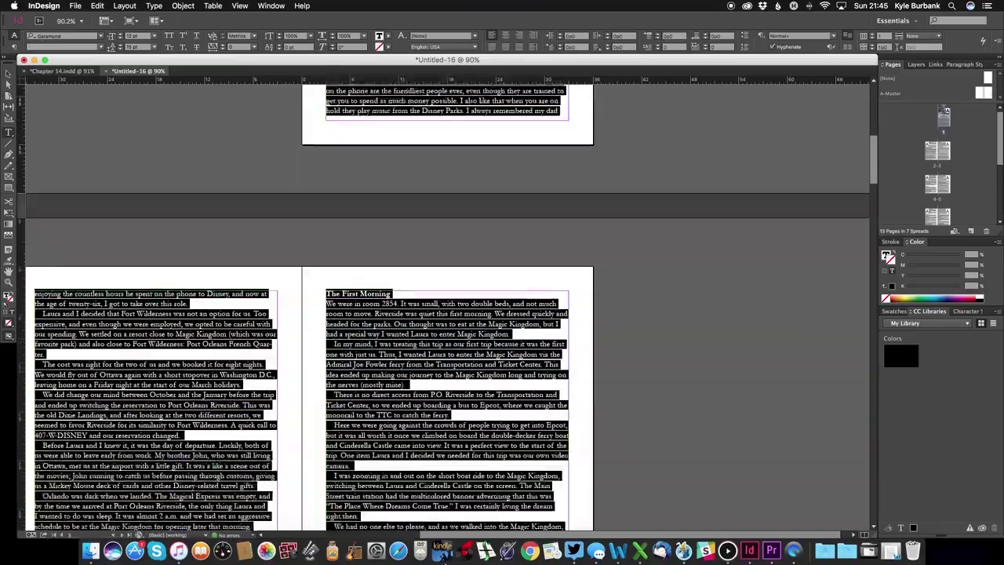
scroll(443, 306, "down", 15)
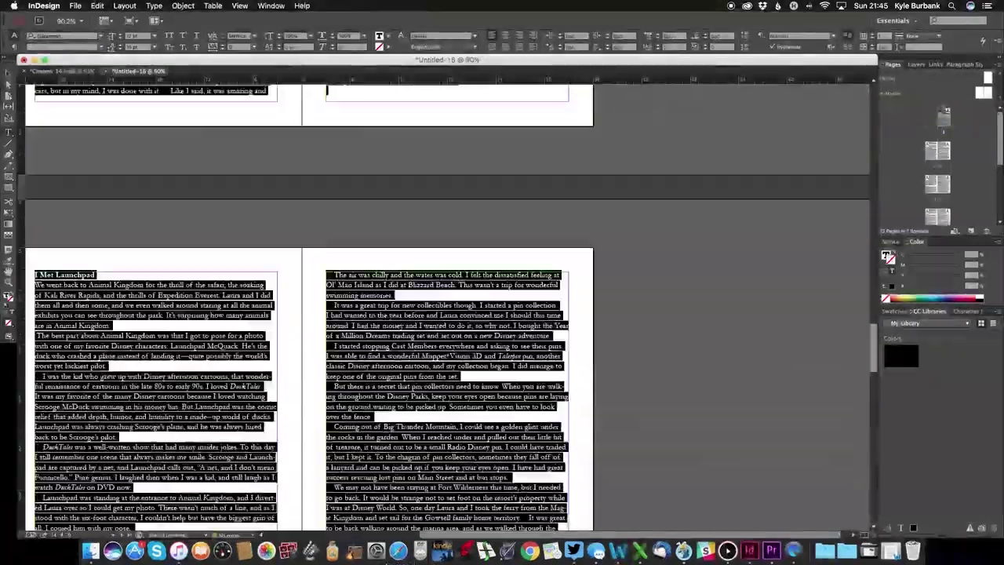
scroll(479, 381, "down", 5)
scroll(479, 381, "up", 20)
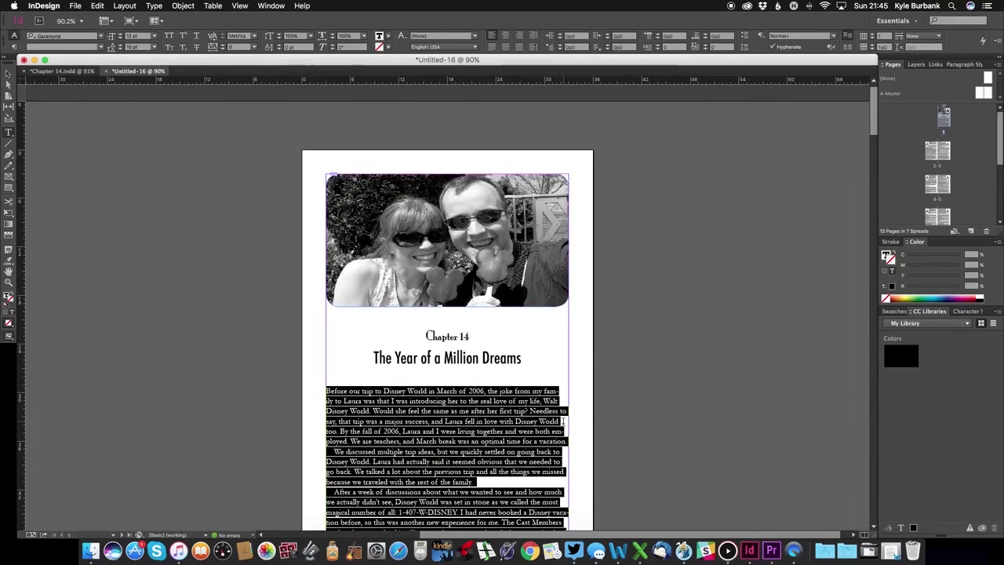
scroll(563, 421, "down", 1)
scroll(563, 421, "down", 5)
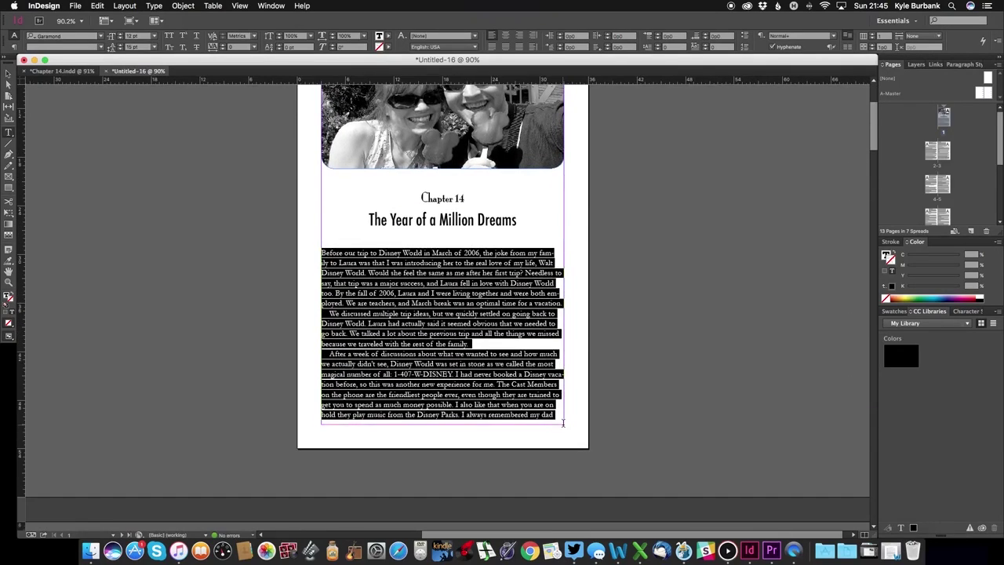
left_click(495, 49)
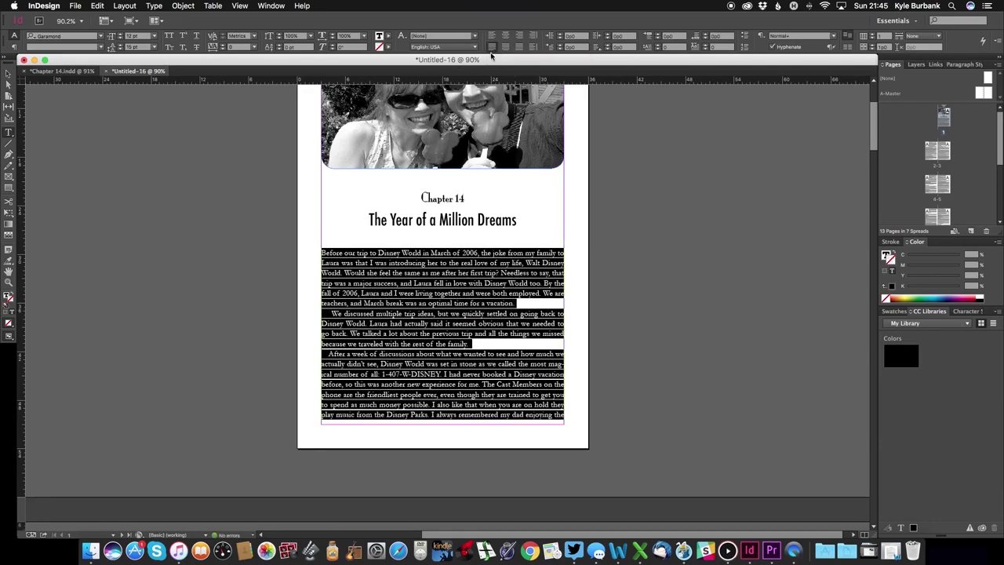
left_click(291, 195)
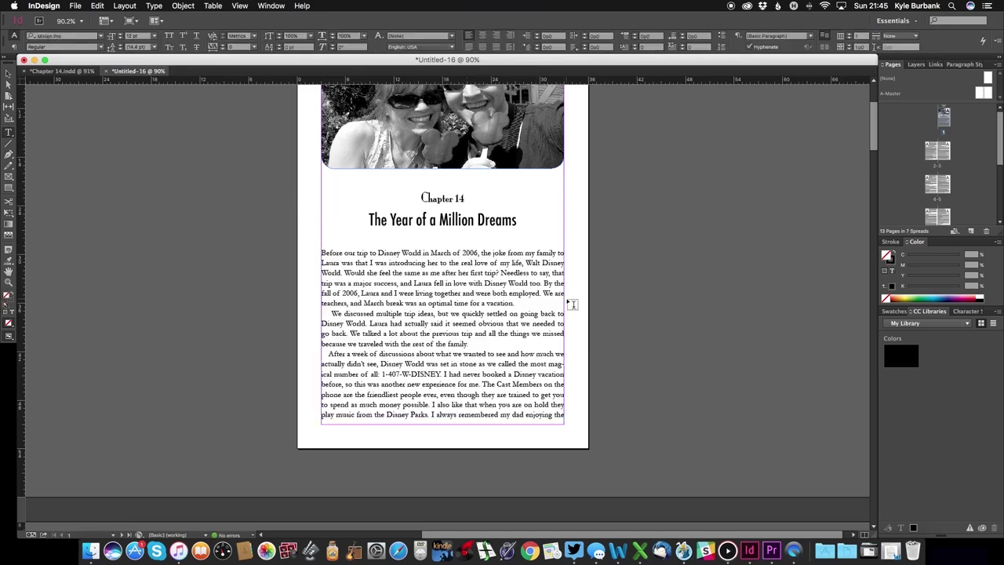
scroll(437, 359, "down", 5)
scroll(437, 359, "up", 5)
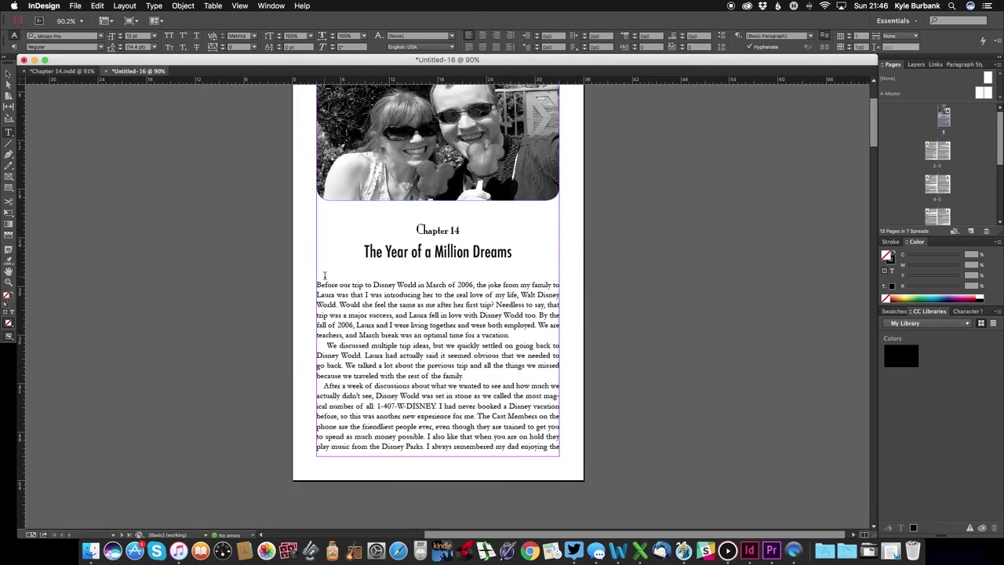
Step: Check Chapter 14's drop cap B, then give the first paragraph a two-line drop cap
key("super+grave")
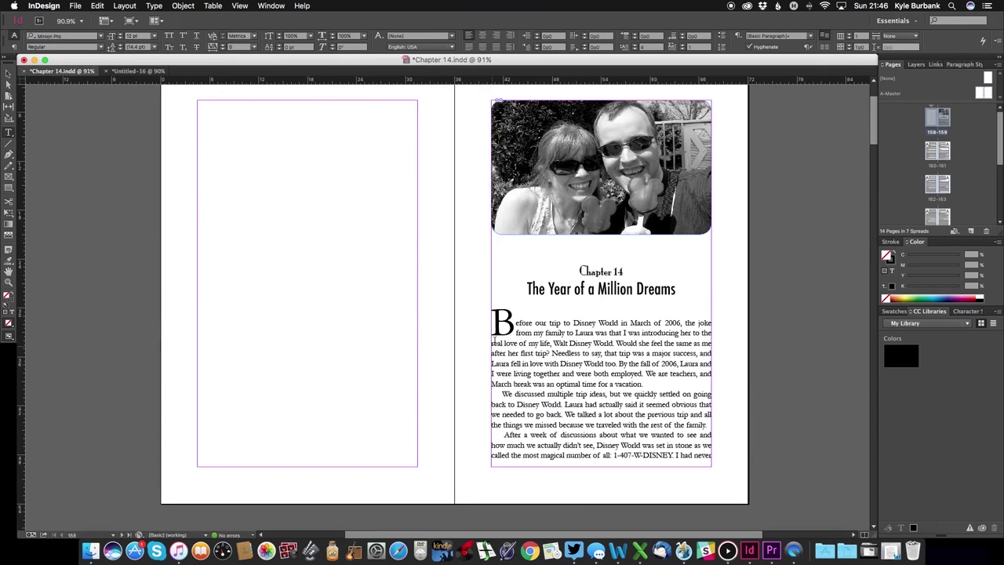
left_click_drag(516, 323, 487, 329)
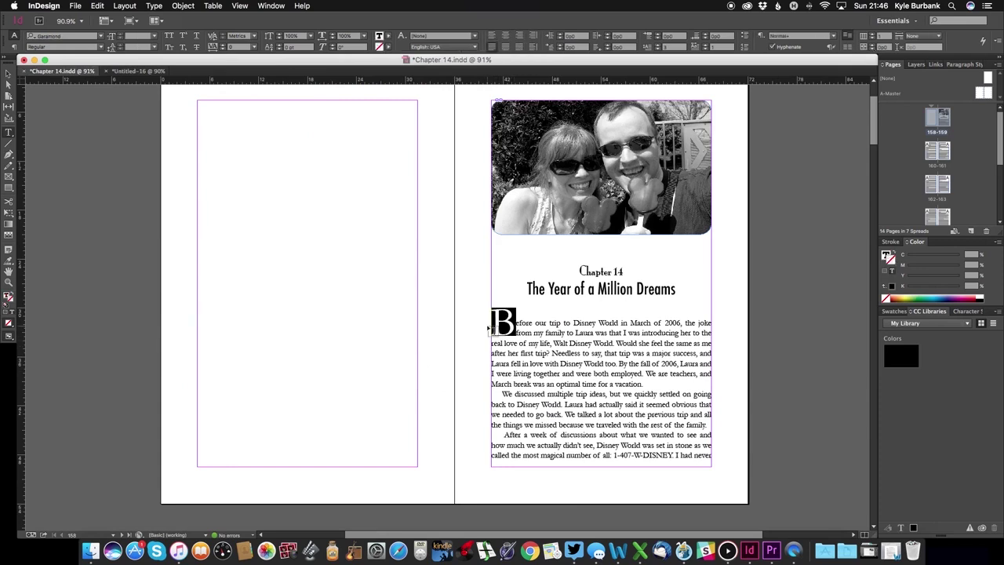
left_click(136, 71)
left_click(318, 284)
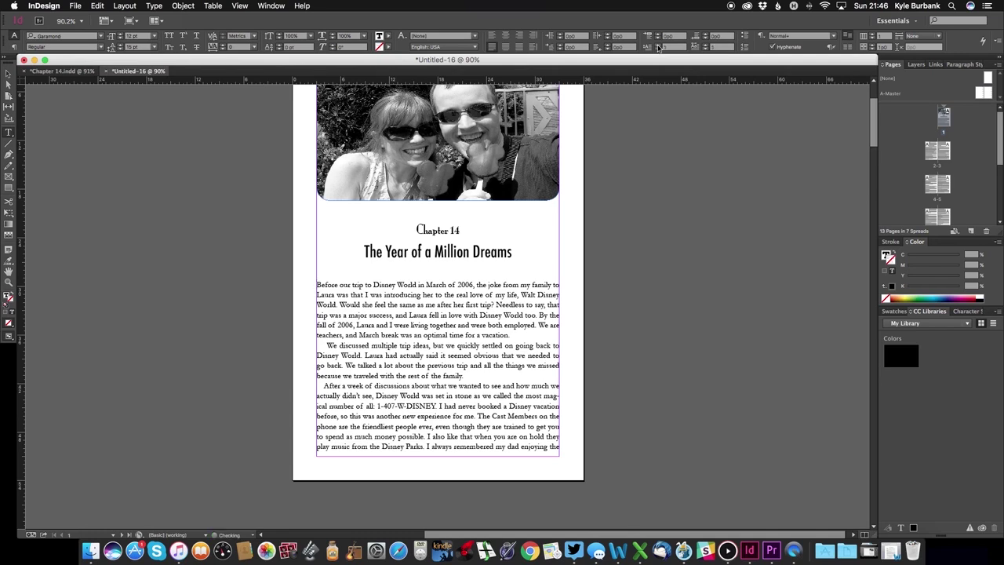
key("Return")
key("Up")
key("Up")
key("Up")
key("Up")
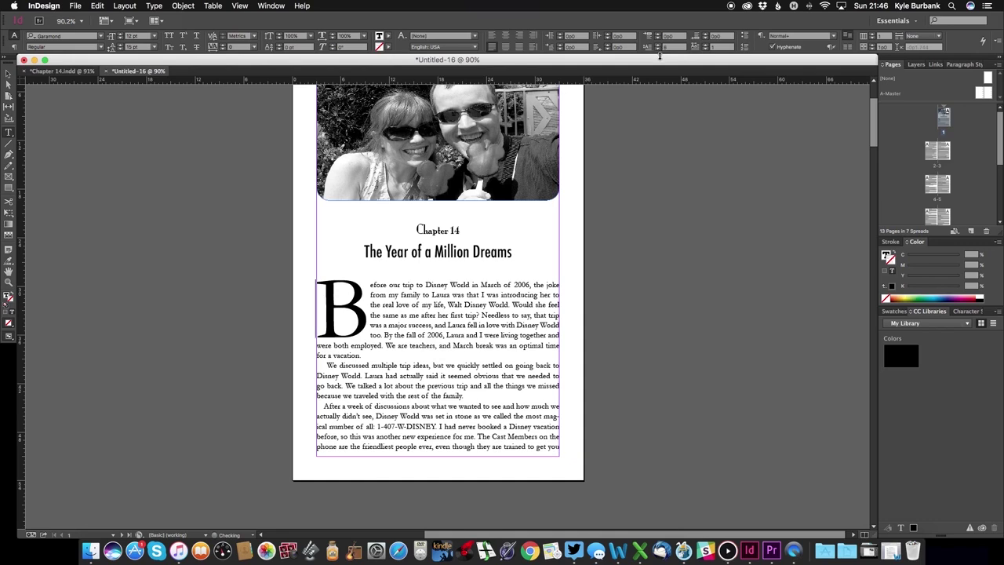
key("Down")
key("Down")
key("Down")
key("Down")
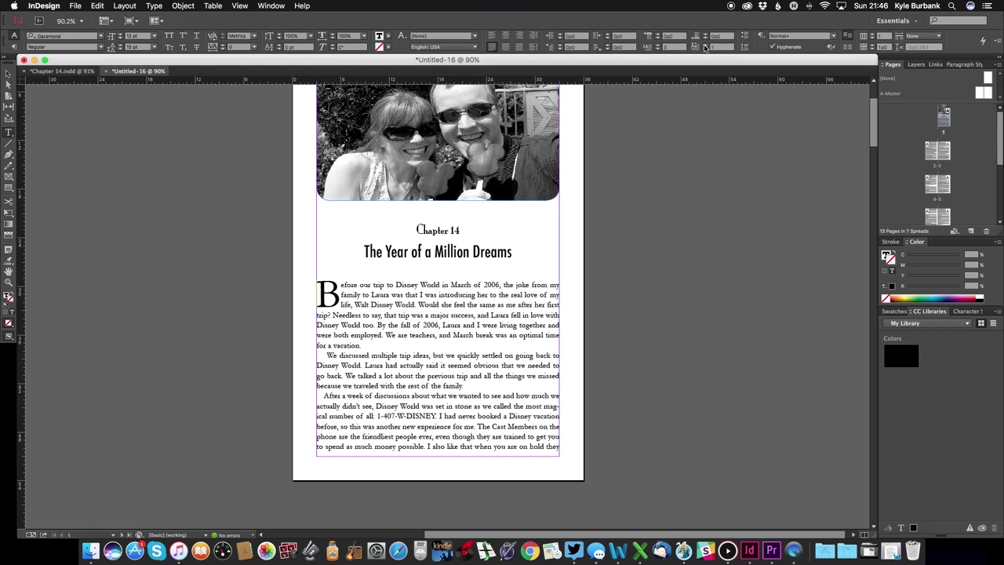
Step: Try the drop-cap character count up to the whole word 'Before' and back down
left_click(704, 47)
left_click(704, 47)
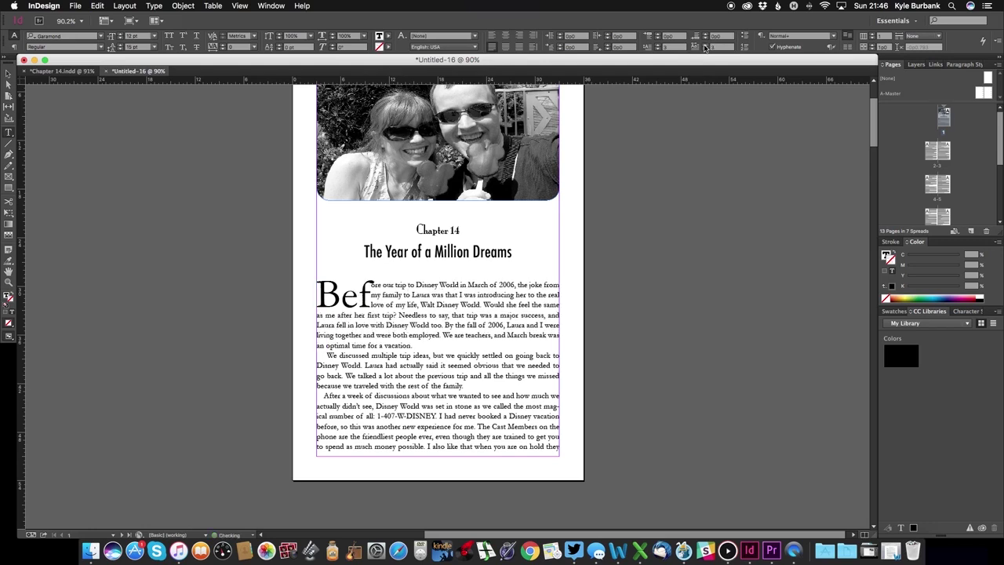
left_click(704, 47)
left_click(704, 47)
left_click(704, 47)
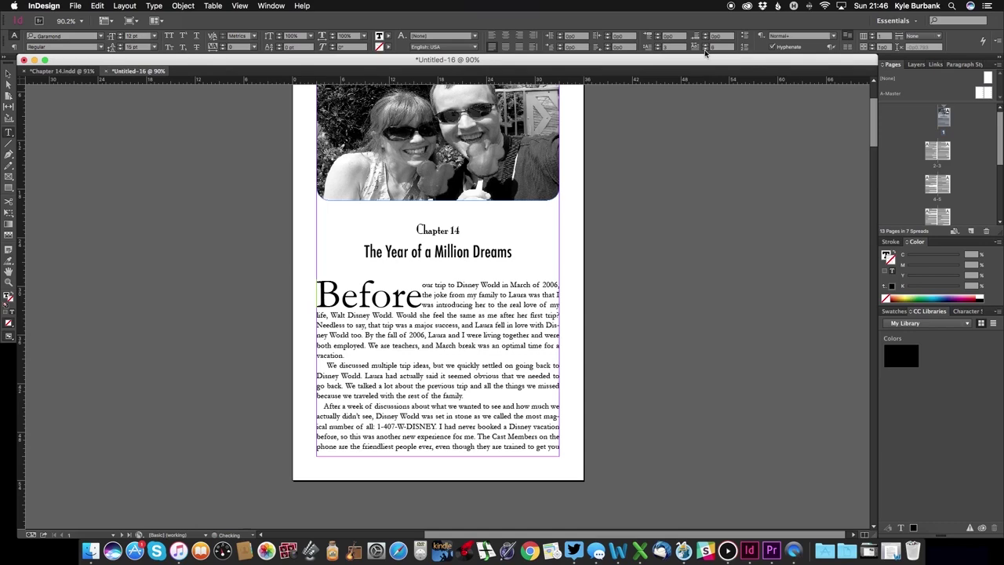
left_click(706, 51)
left_click(706, 51)
left_click(706, 51)
left_click(706, 51)
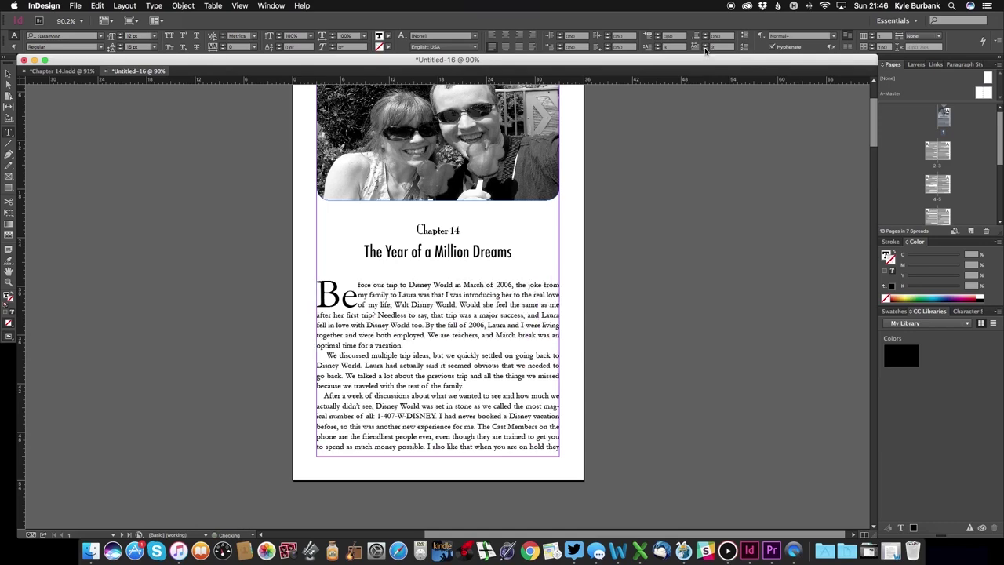
left_click(705, 51)
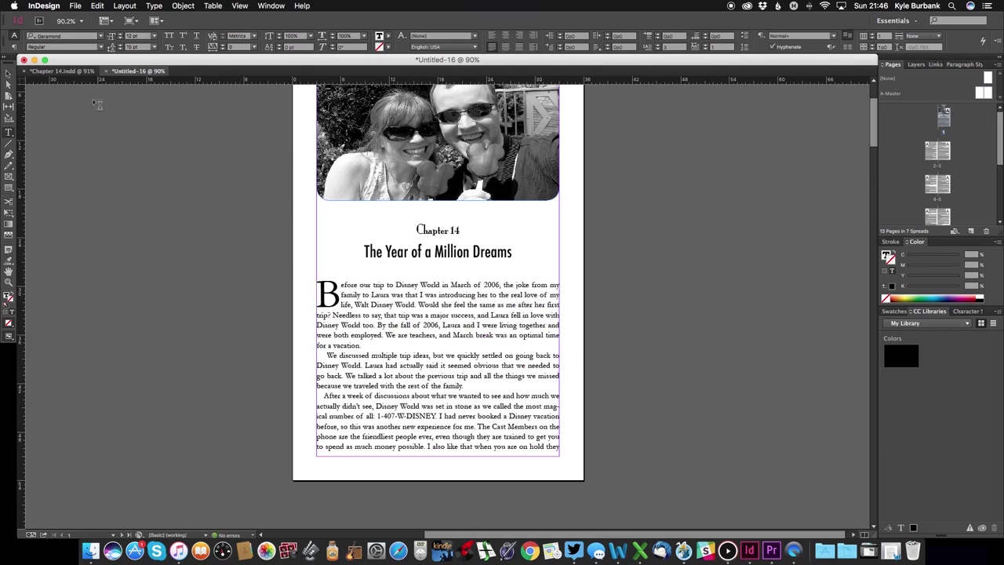
Step: After comparing with Chapter 14, trim the drop cap to the single letter B and deselect
left_click(63, 71)
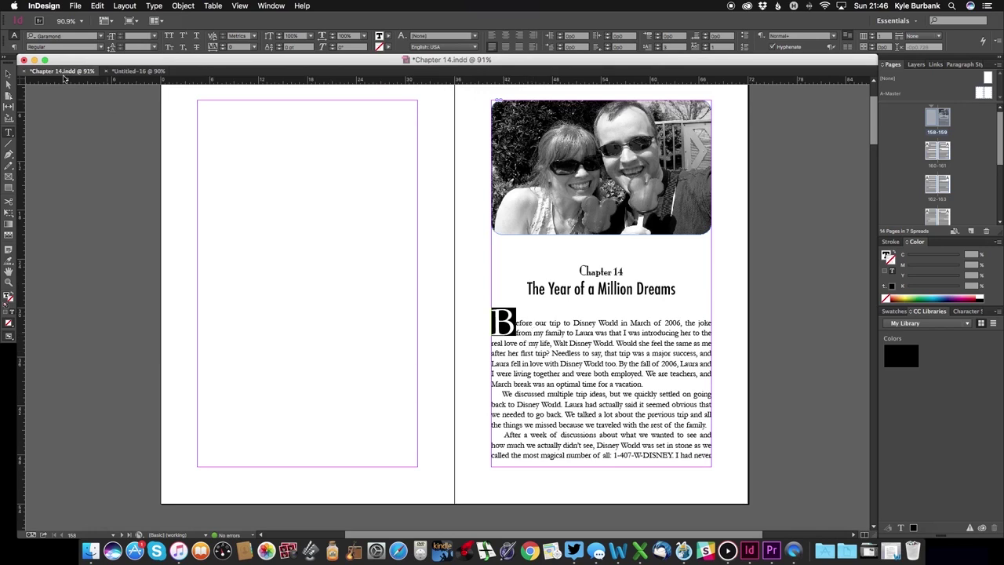
left_click(135, 72)
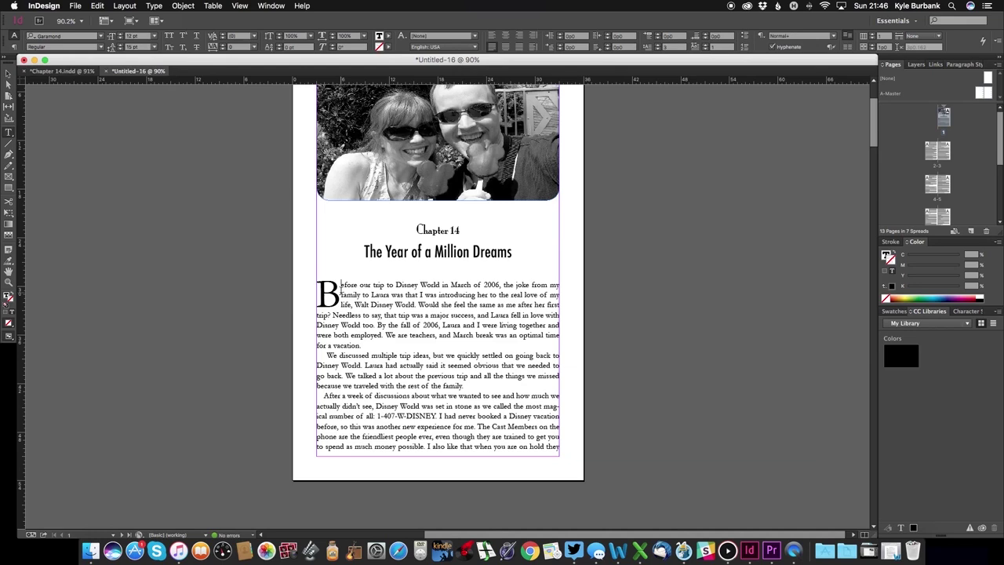
key("Up")
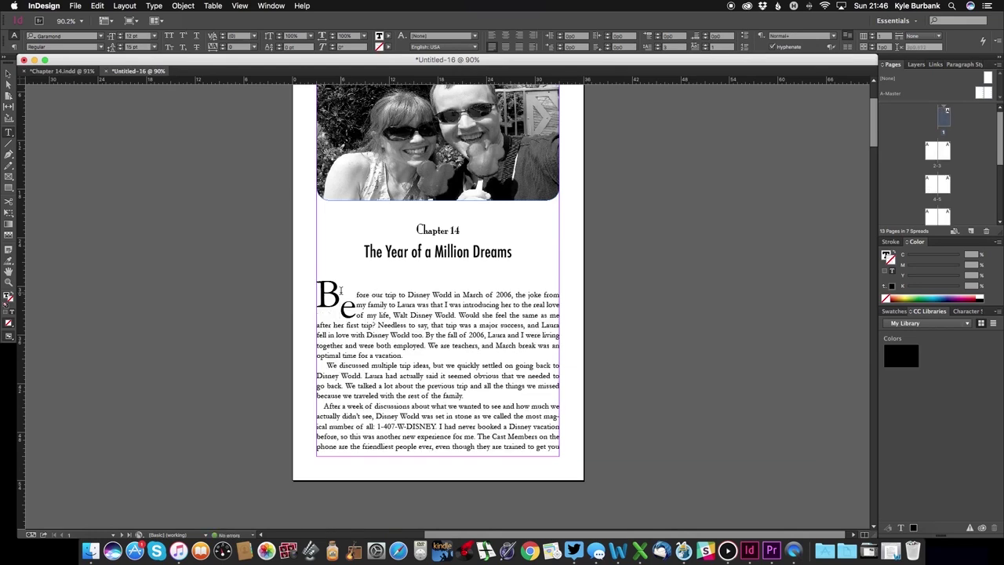
left_click_drag(340, 306, 356, 306)
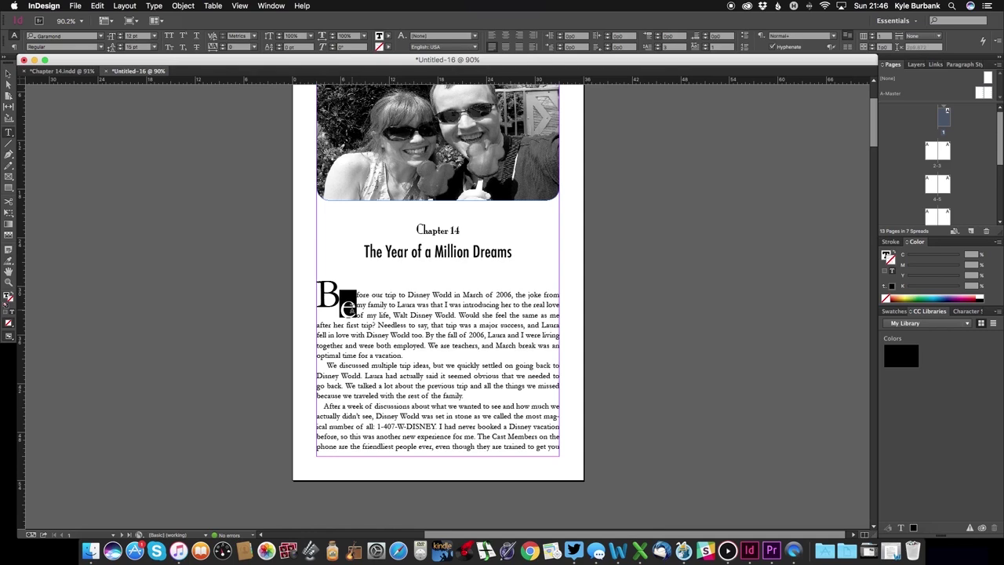
left_click(705, 50)
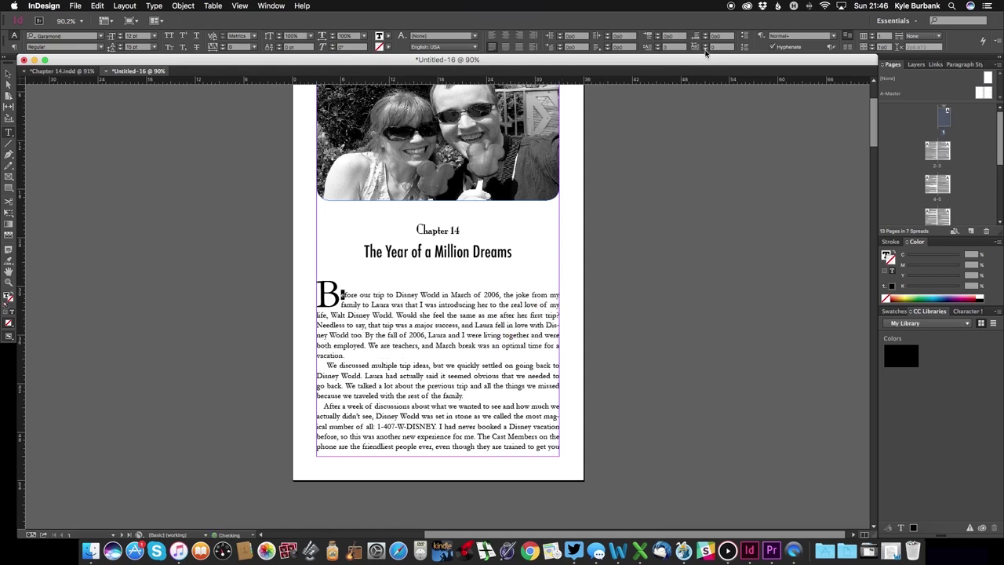
left_click(334, 296)
Step: Find the 'Pins, Waterparks, and the Trails End' spread and select the hyphenated 'swim-' at the column end
scroll(362, 312, "down", 20)
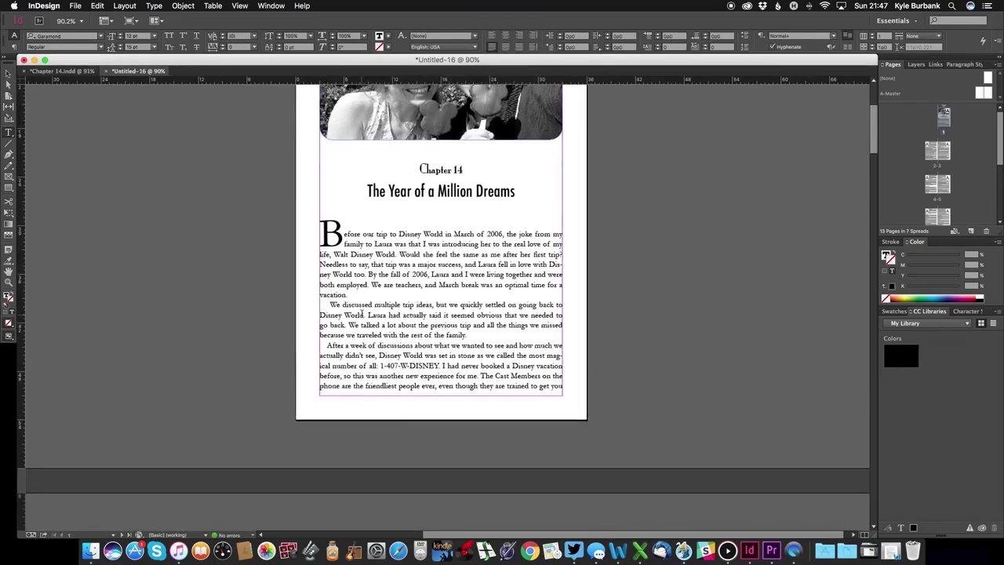
scroll(362, 314, "up", 5)
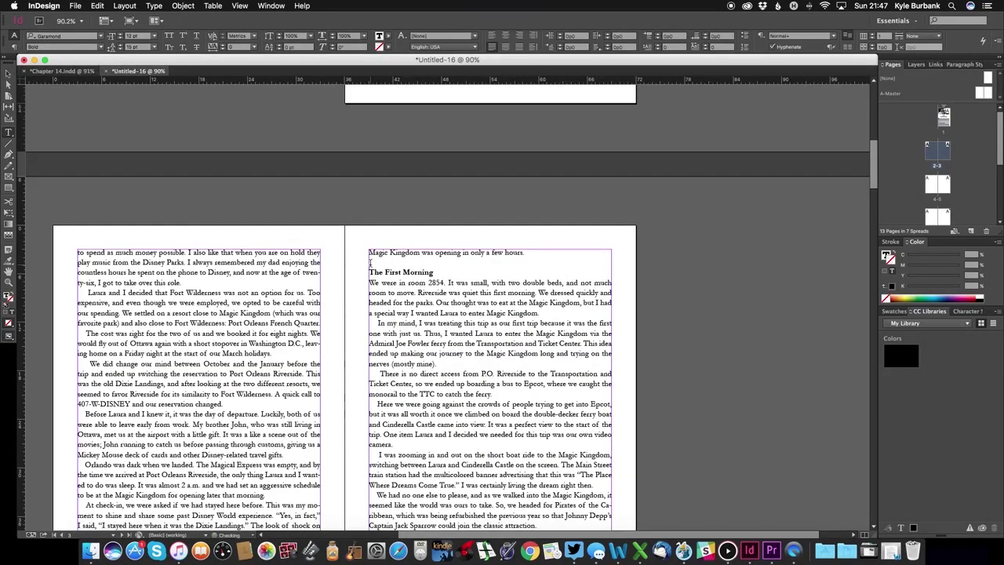
scroll(370, 261, "down", 8)
scroll(370, 263, "down", 15)
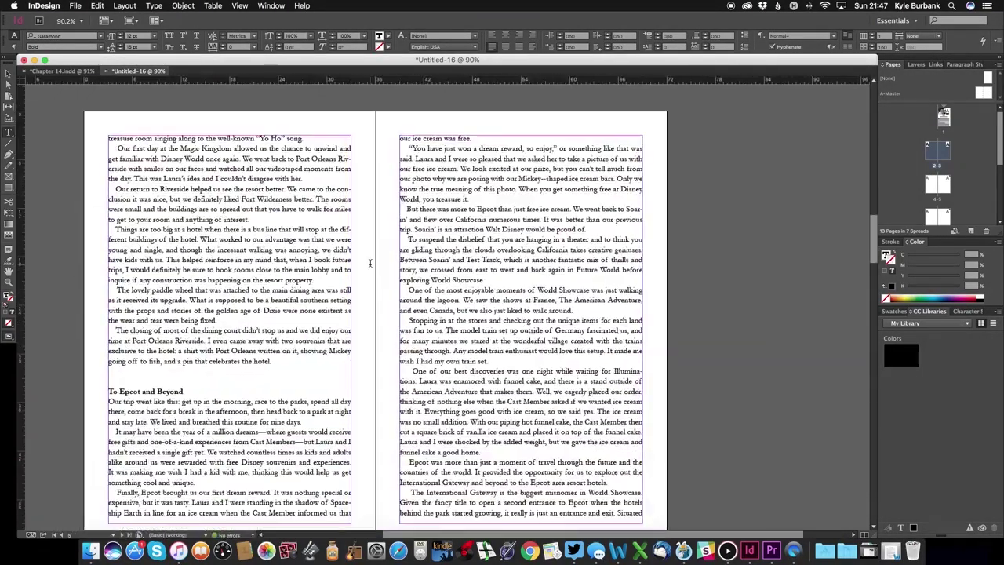
scroll(320, 223, "down", 2)
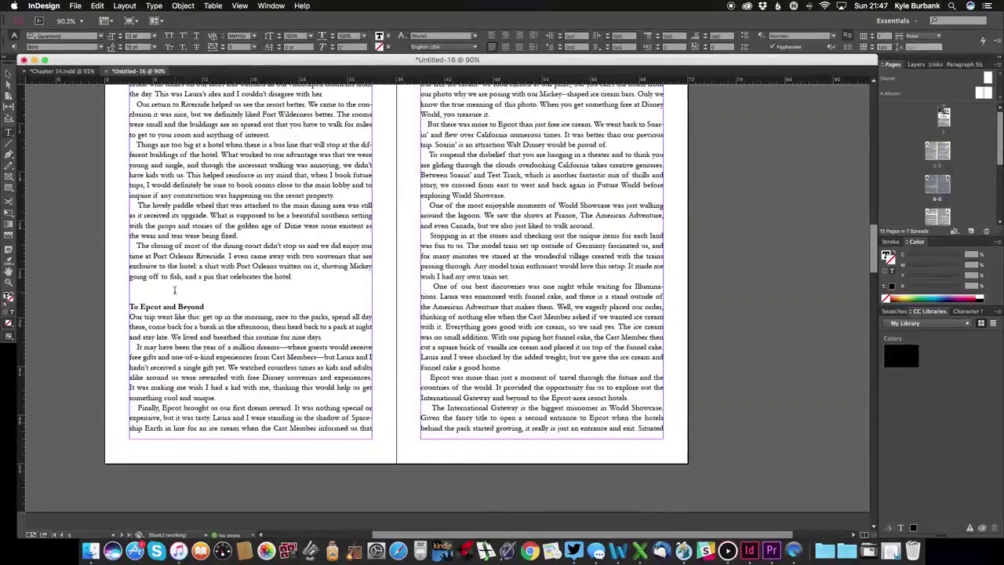
scroll(316, 322, "down", 15)
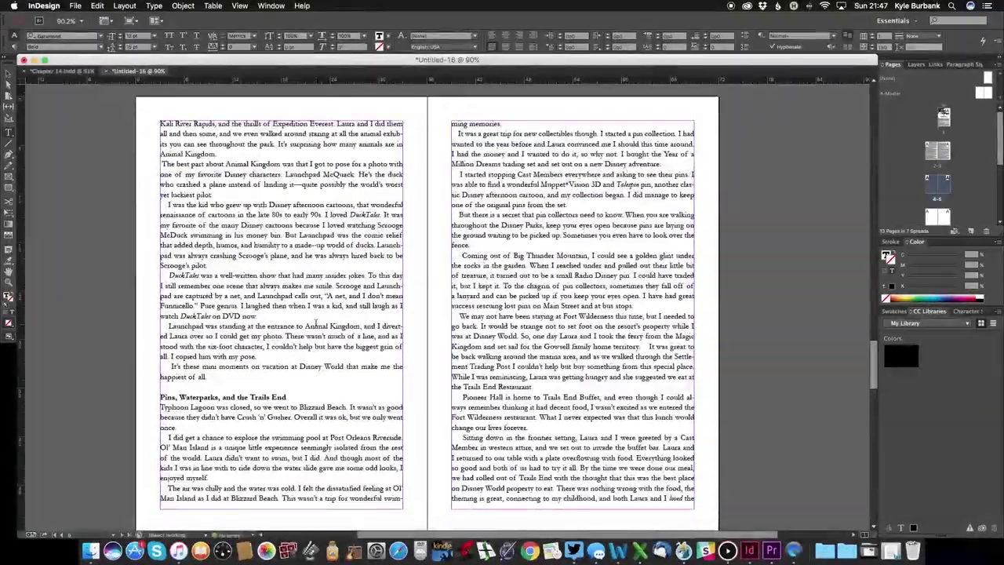
scroll(315, 323, "down", 5)
scroll(315, 320, "down", 15)
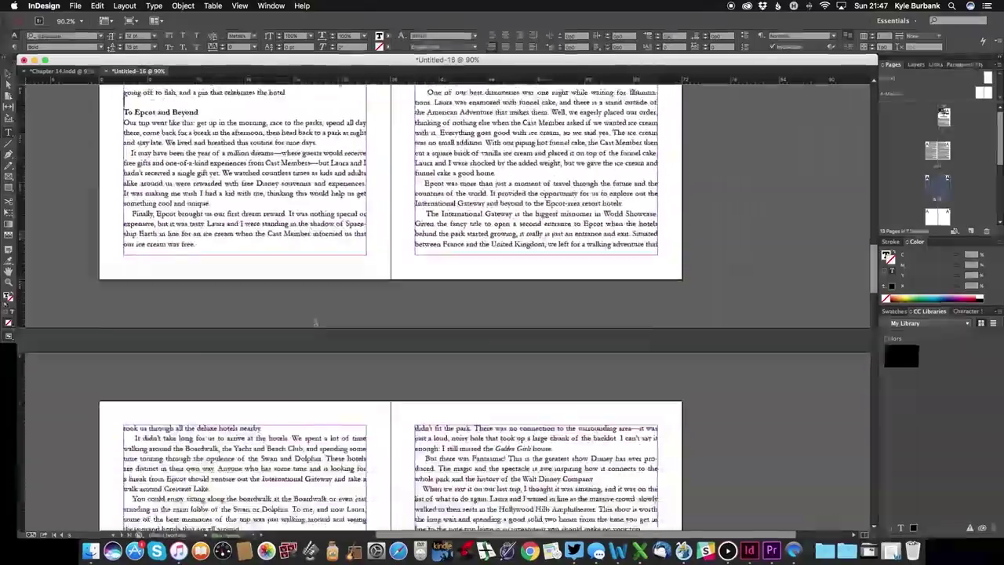
scroll(316, 322, "down", 10)
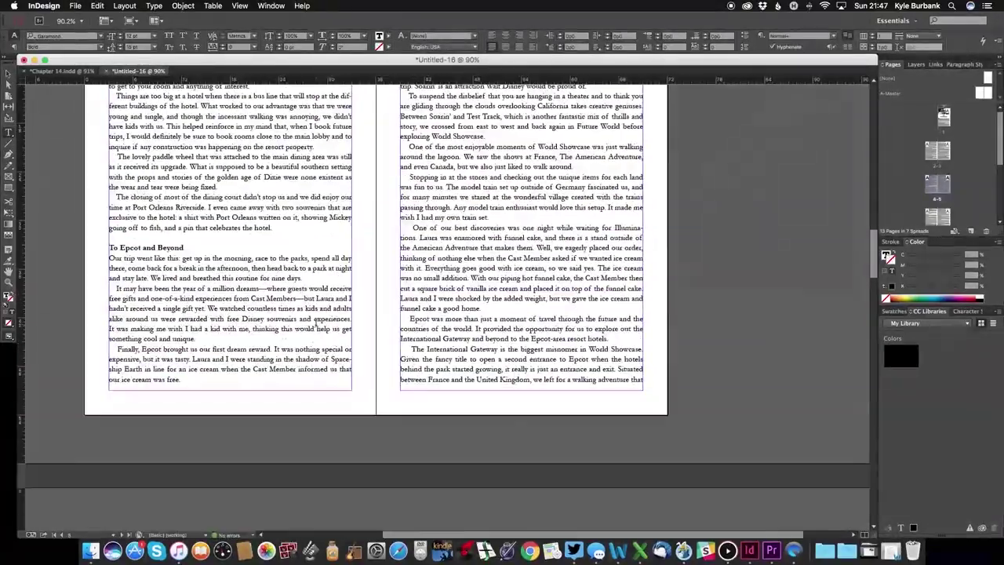
scroll(316, 323, "down", 5)
scroll(316, 322, "down", 10)
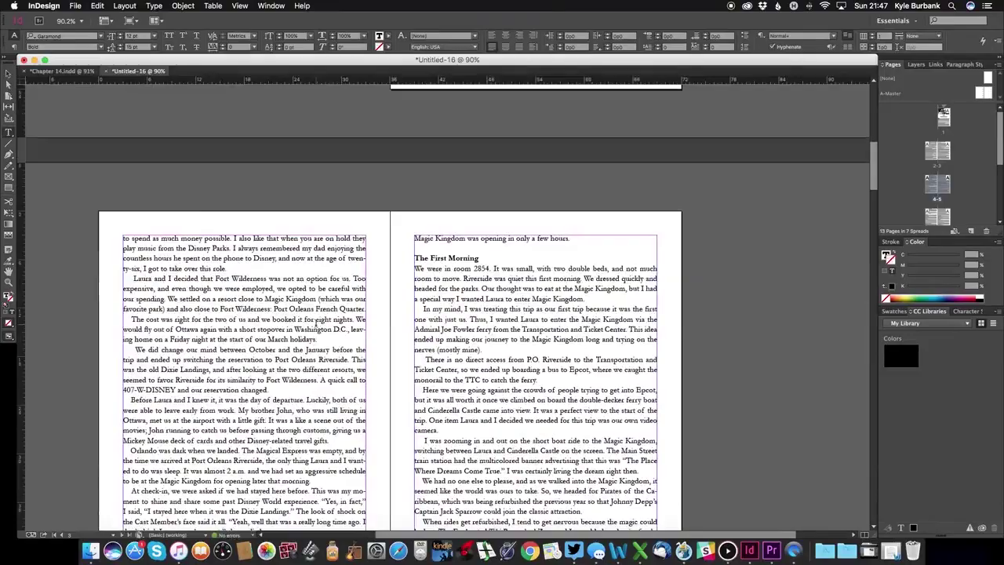
scroll(315, 322, "down", 10)
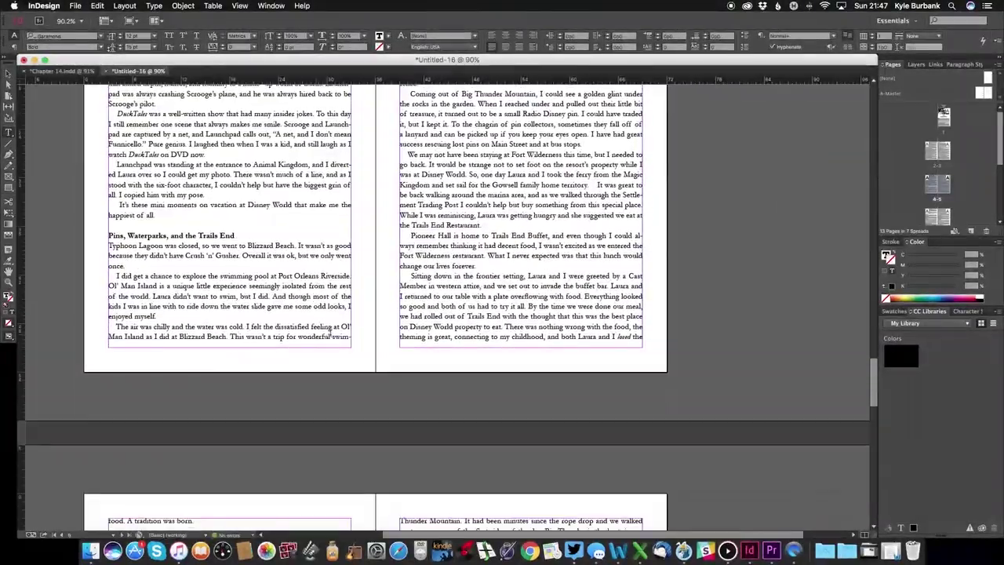
double_click(335, 336)
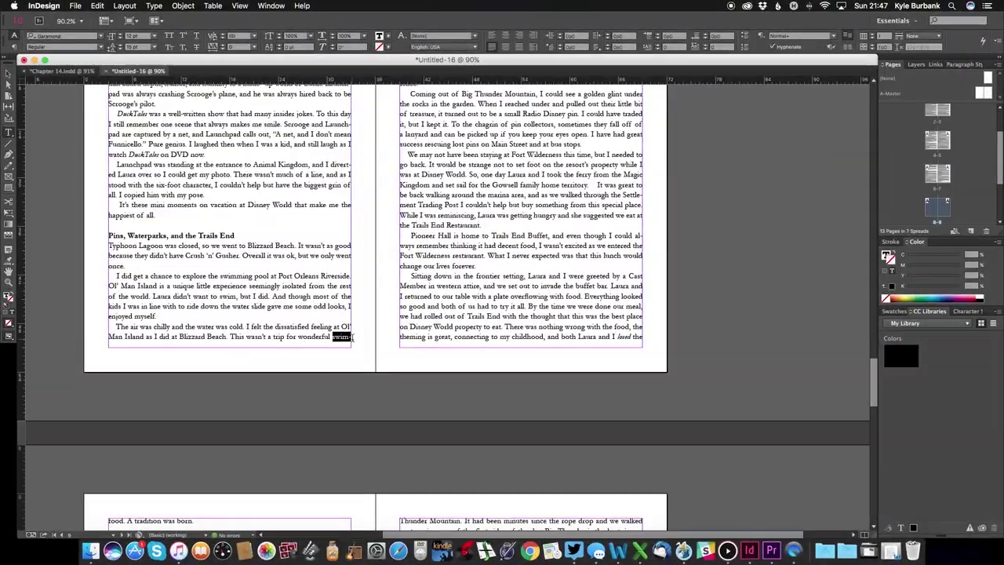
scroll(390, 377, "up", 3)
scroll(390, 376, "up", 4)
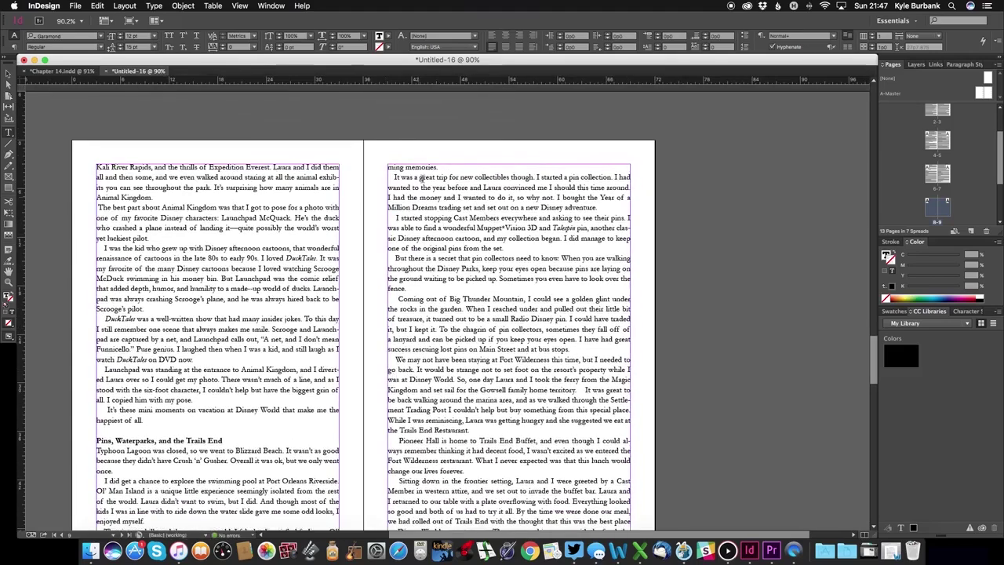
scroll(329, 258, "down", 5)
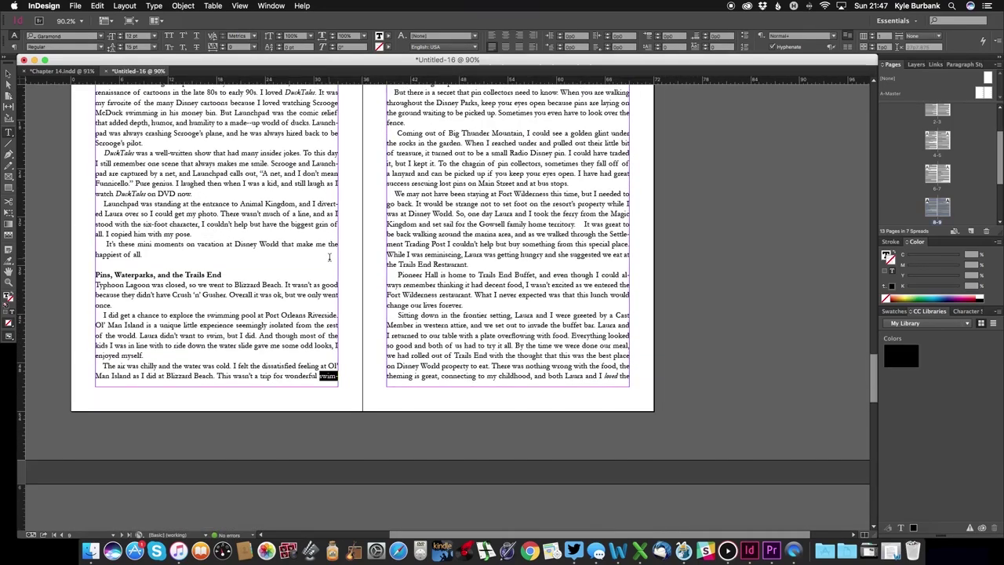
scroll(898, 185, "up", 2)
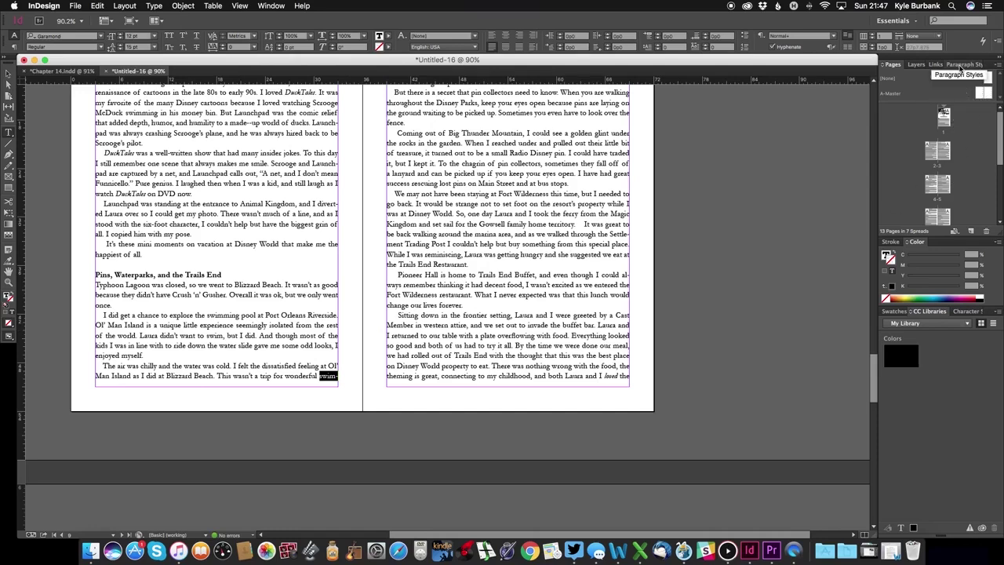
Step: Turn off Hyphenate Across Column in the Normal paragraph style's Hyphenation settings
left_click(959, 69)
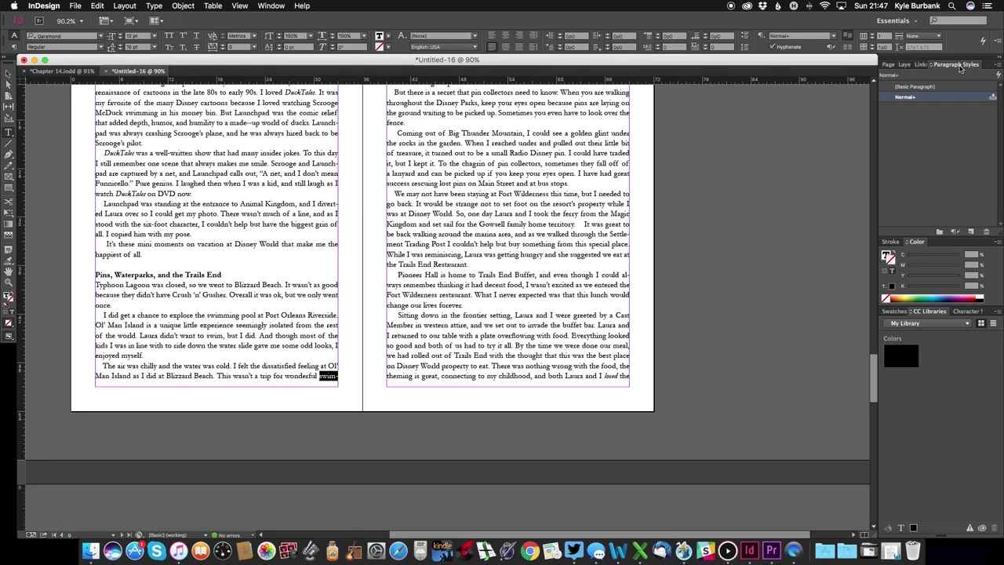
right_click(922, 96)
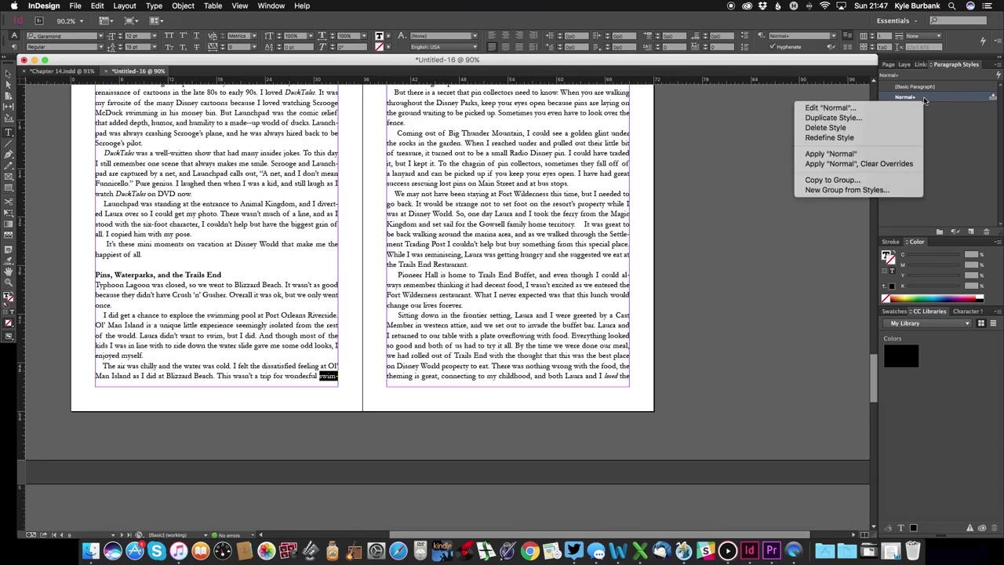
left_click(871, 109)
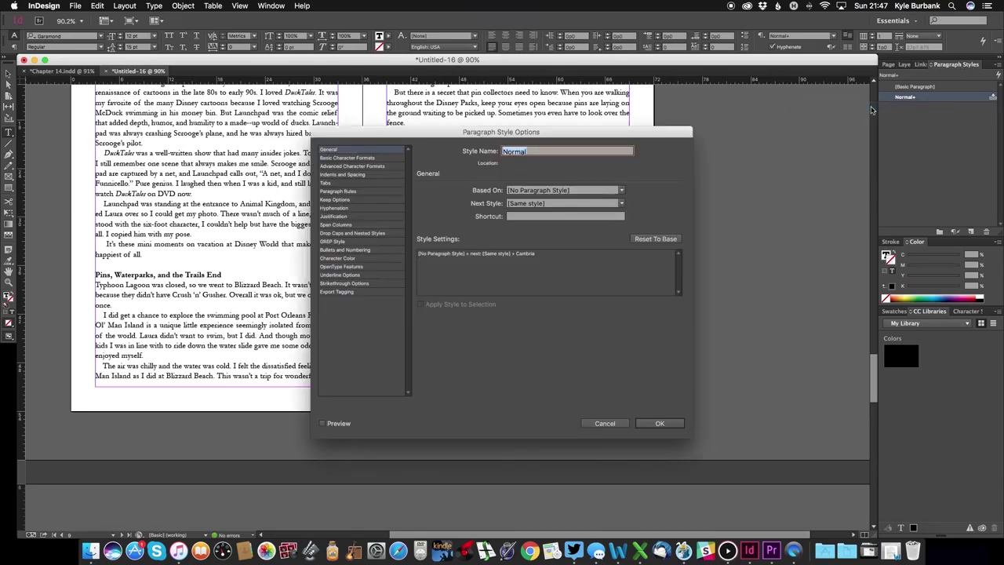
left_click(335, 208)
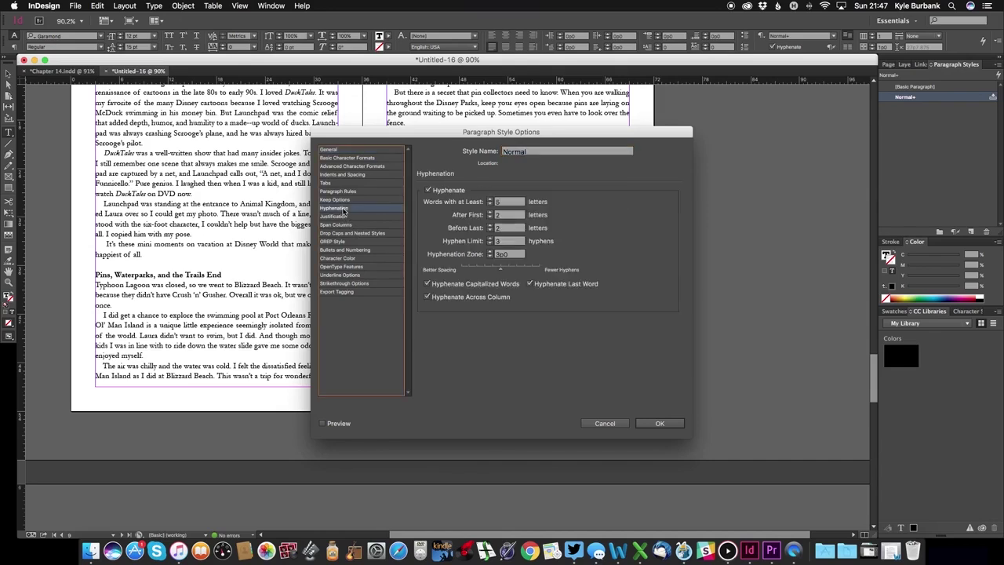
left_click(427, 298)
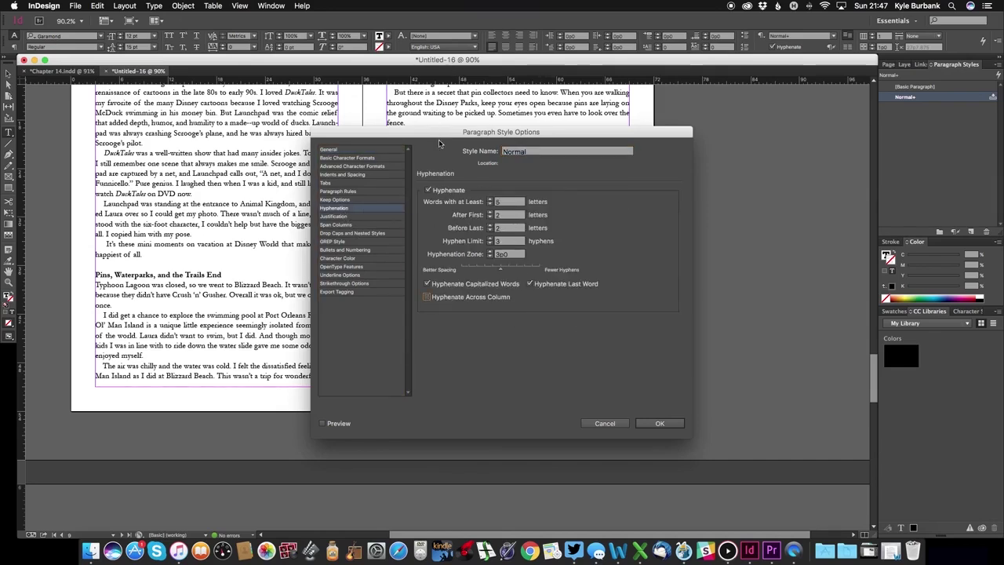
left_click_drag(438, 138, 594, 104)
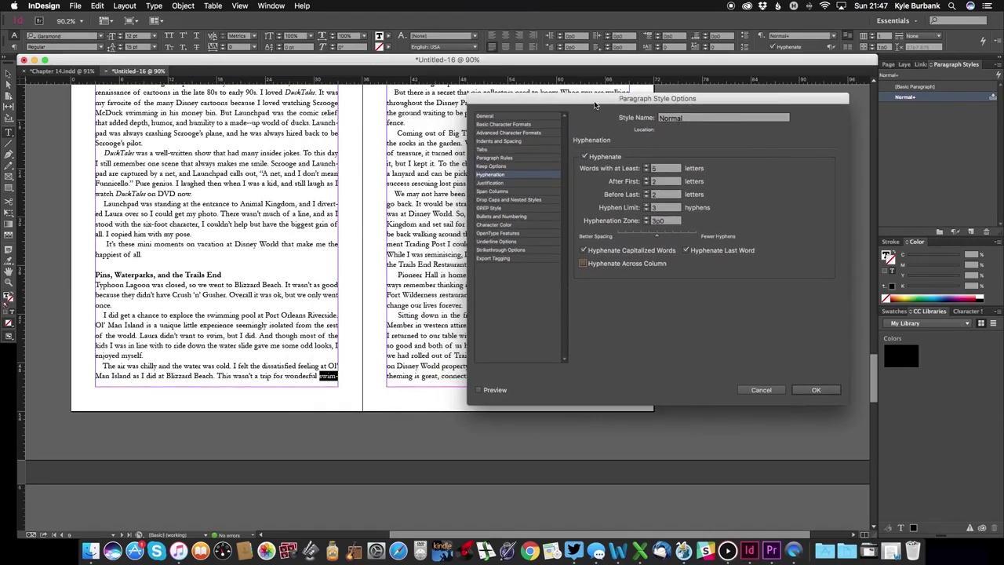
left_click(816, 389)
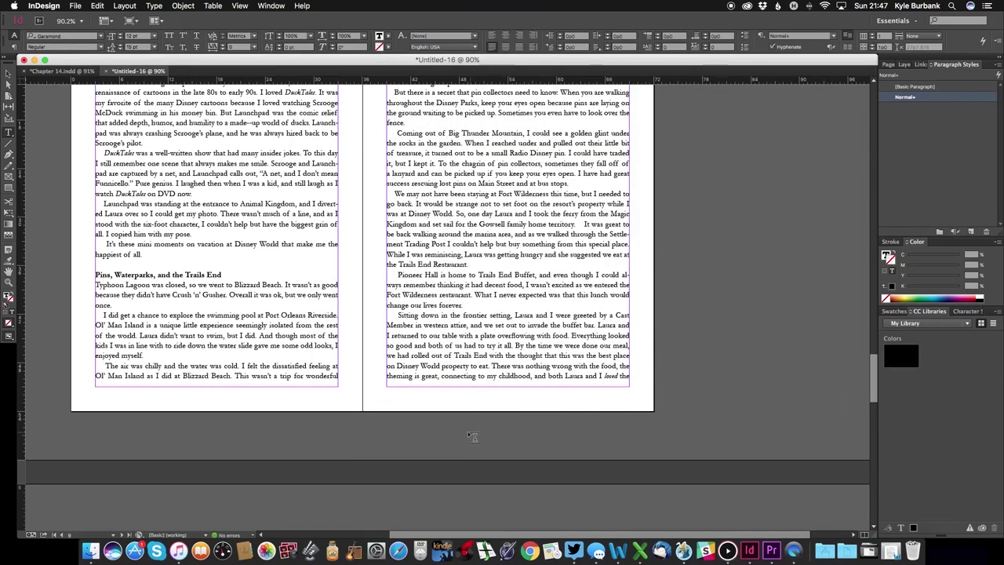
scroll(468, 431, "up", 3)
scroll(470, 436, "up", 2)
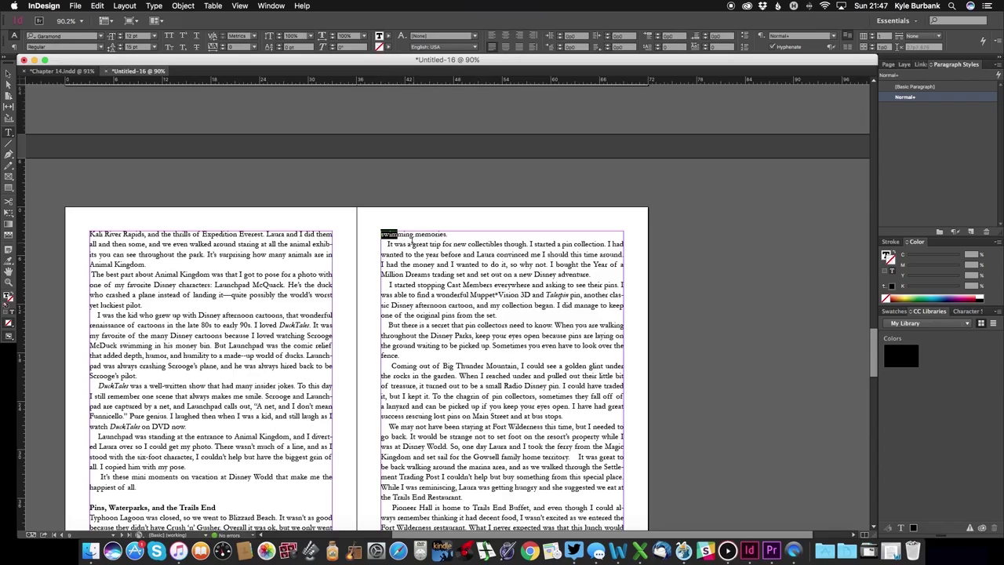
scroll(522, 365, "up", 20)
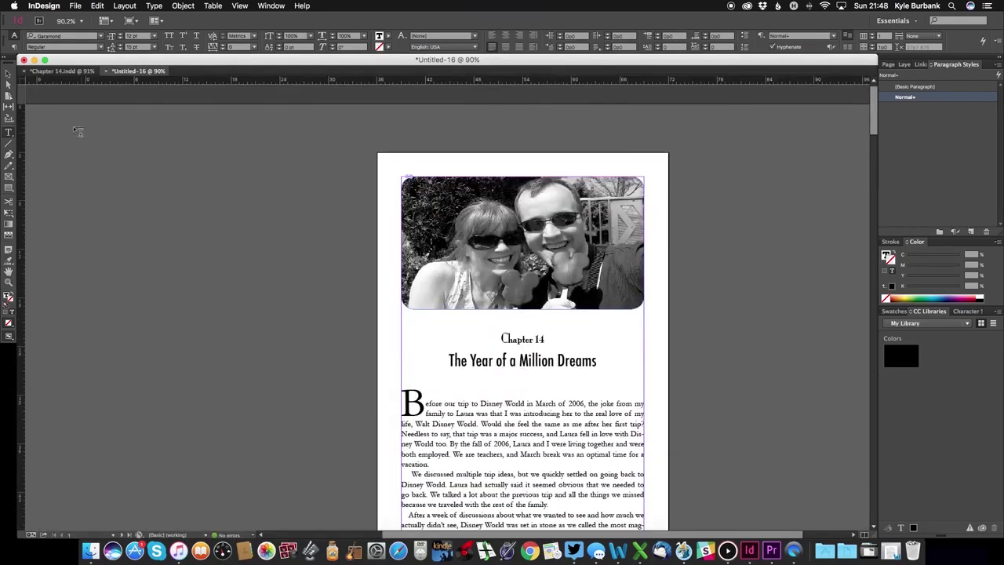
Step: Switch to Chapter 14.indd, return to its opening spread, and show the Pages panel thumbnails
left_click(60, 70)
scroll(230, 219, "down", 1)
scroll(231, 219, "down", 15)
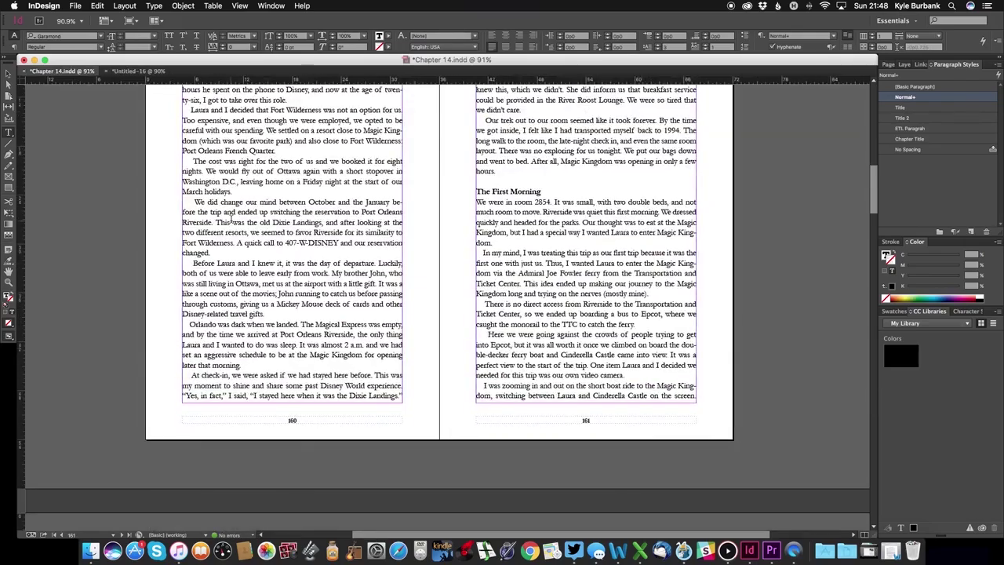
scroll(465, 336, "down", 7)
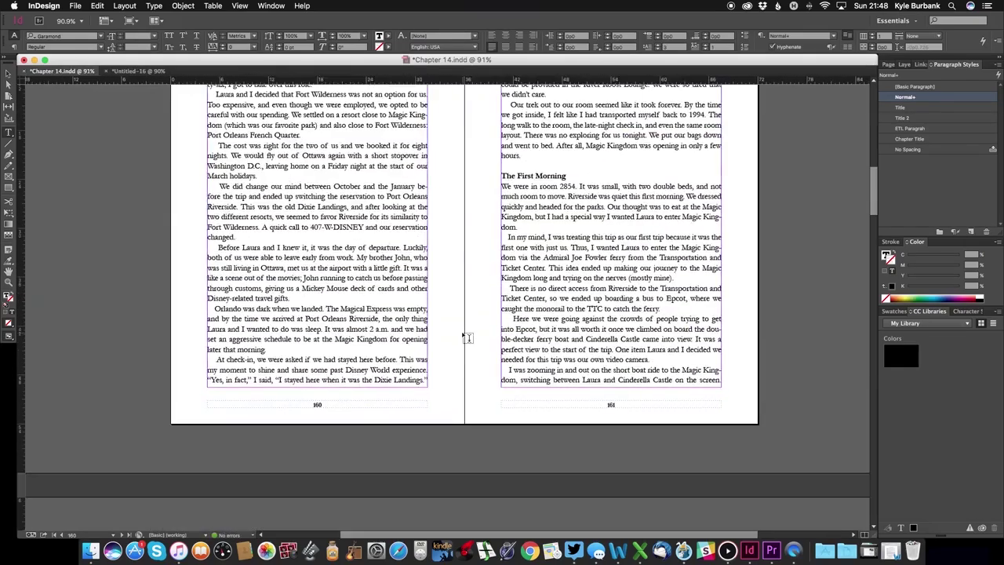
scroll(465, 336, "up", 11)
scroll(465, 336, "down", 4)
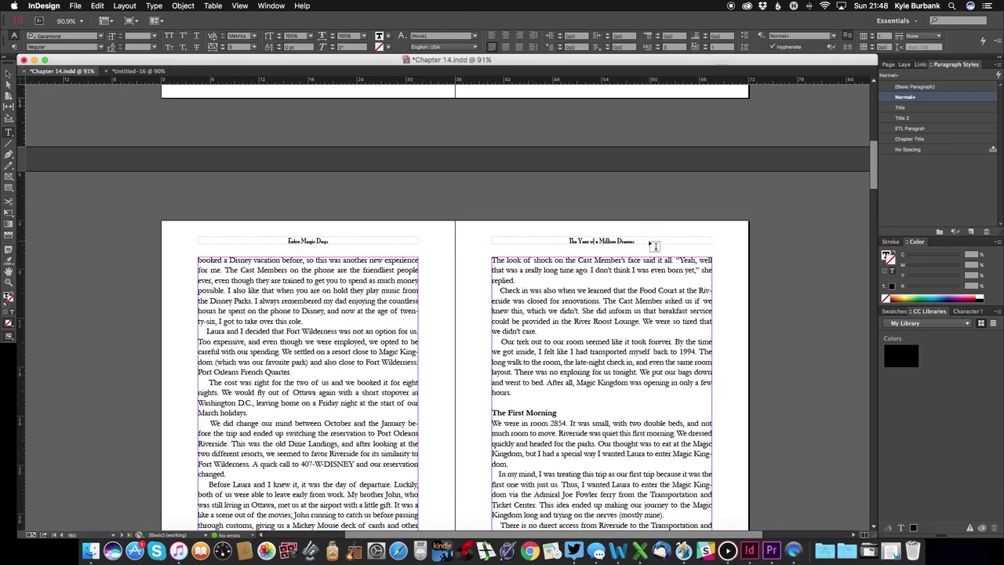
scroll(654, 245, "down", 5)
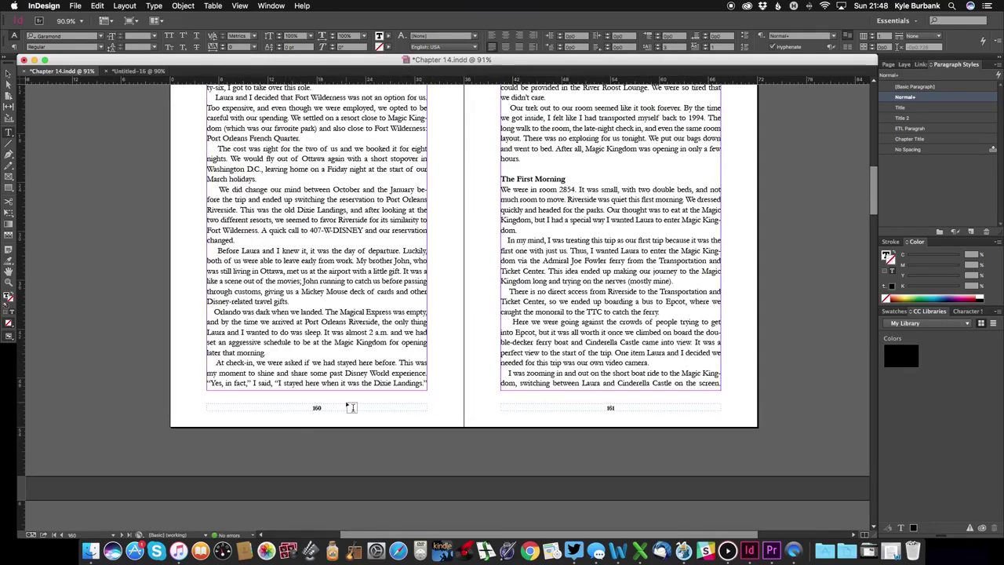
scroll(473, 421, "up", 15)
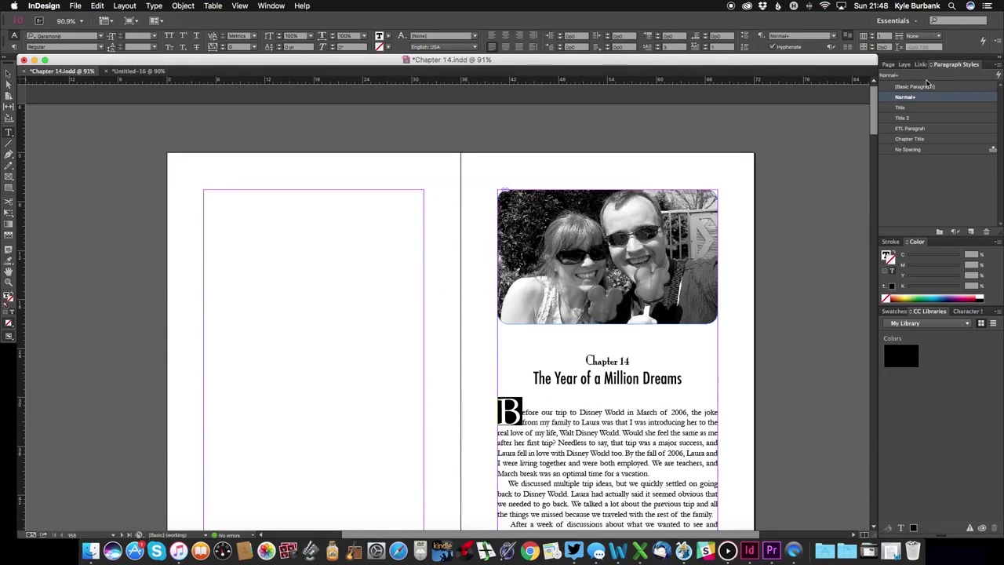
left_click(890, 65)
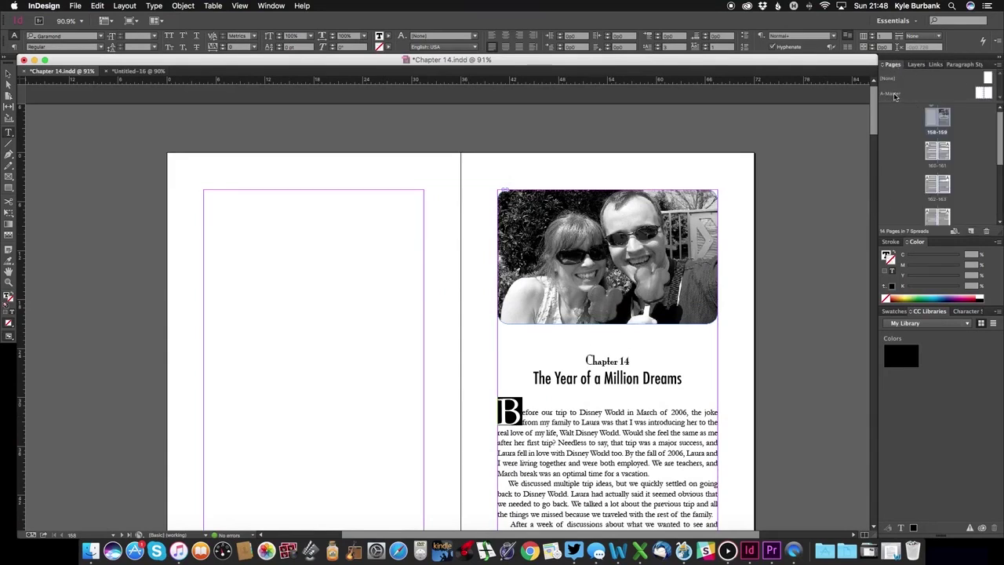
Step: On A-Master, replace the right running head 'The Year of a Million Dreams' with 'LOL', then return to pages 160-161
double_click(980, 94)
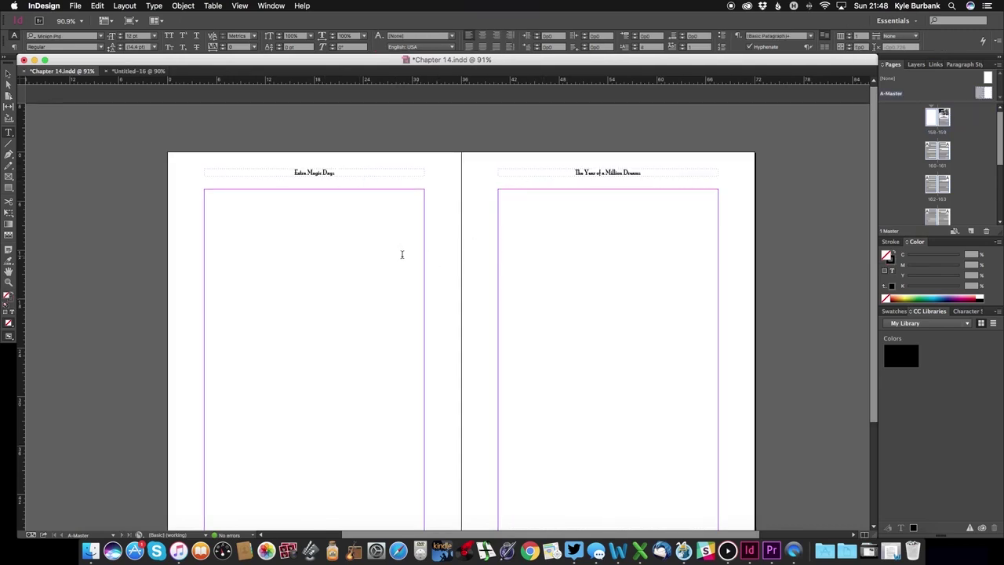
scroll(470, 307, "down", 3)
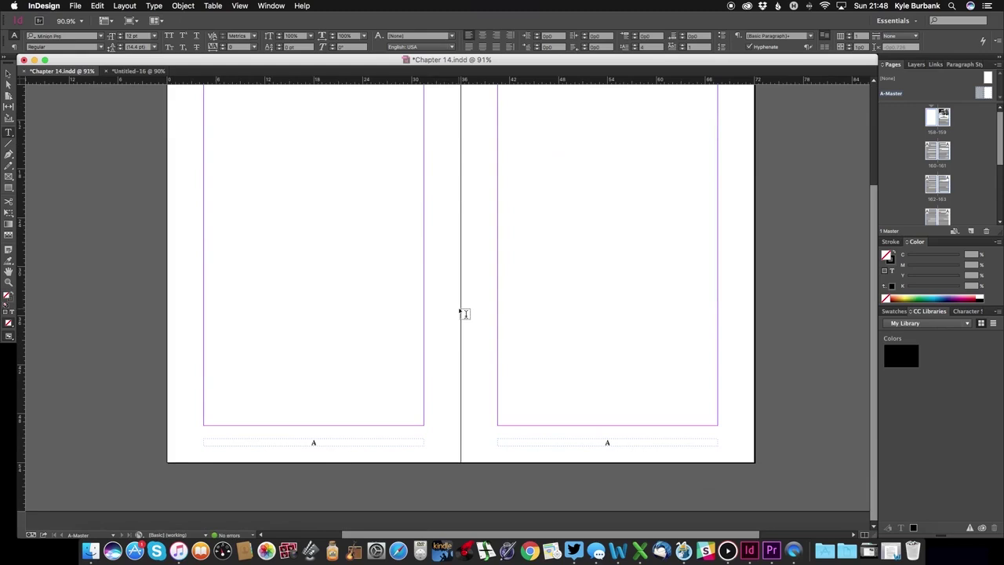
scroll(528, 180, "left", 1)
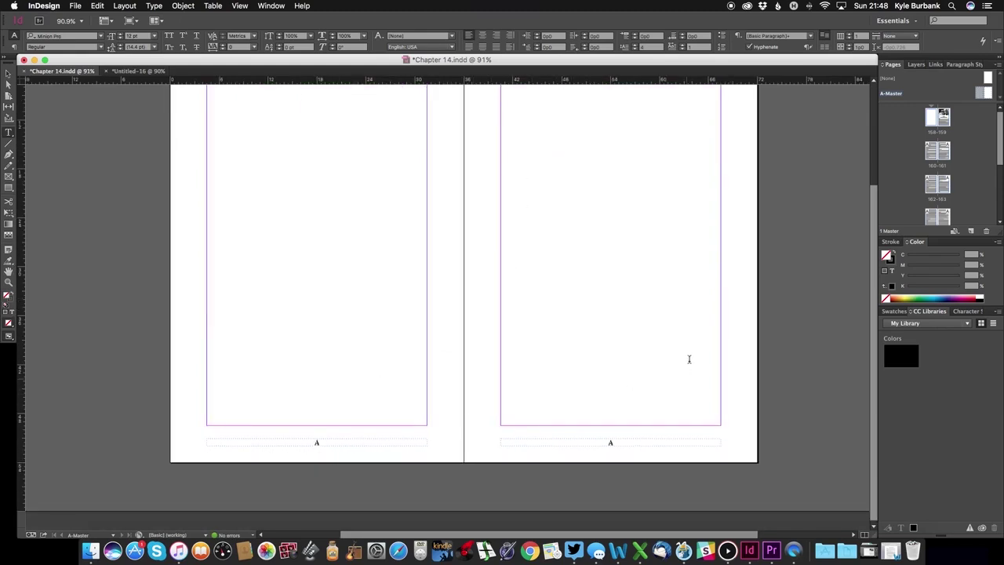
scroll(693, 345, "up", 10)
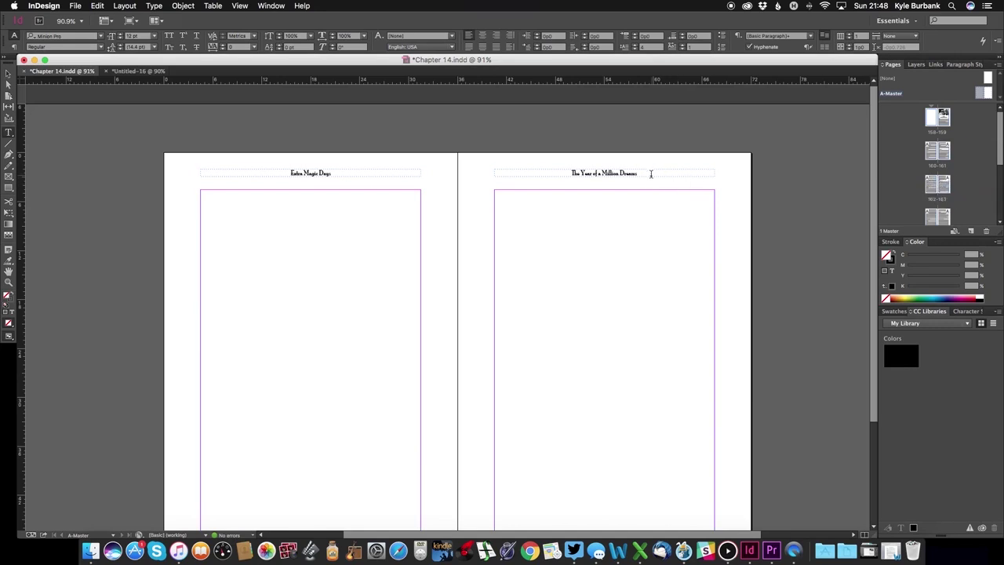
left_click_drag(652, 172, 566, 174)
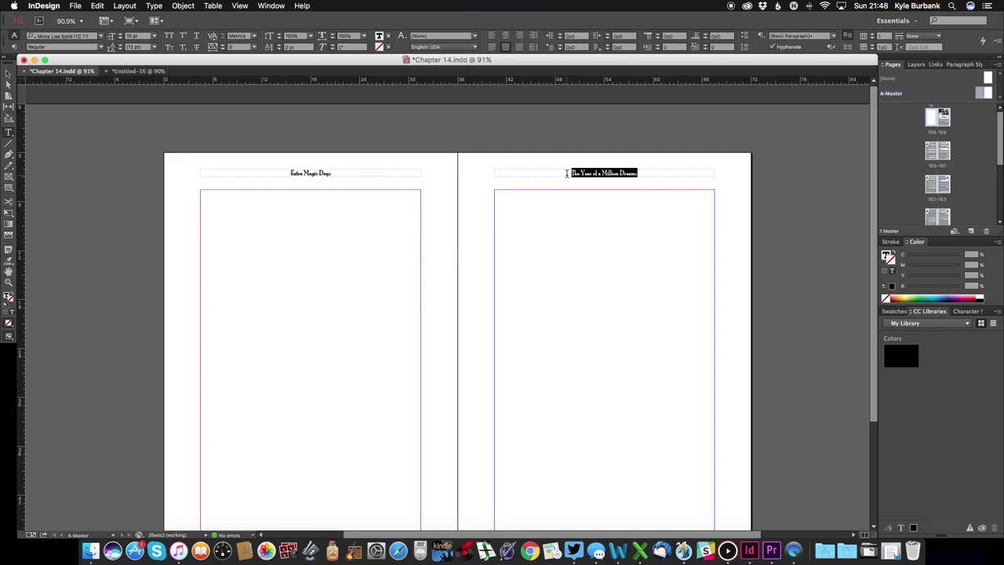
type("101")
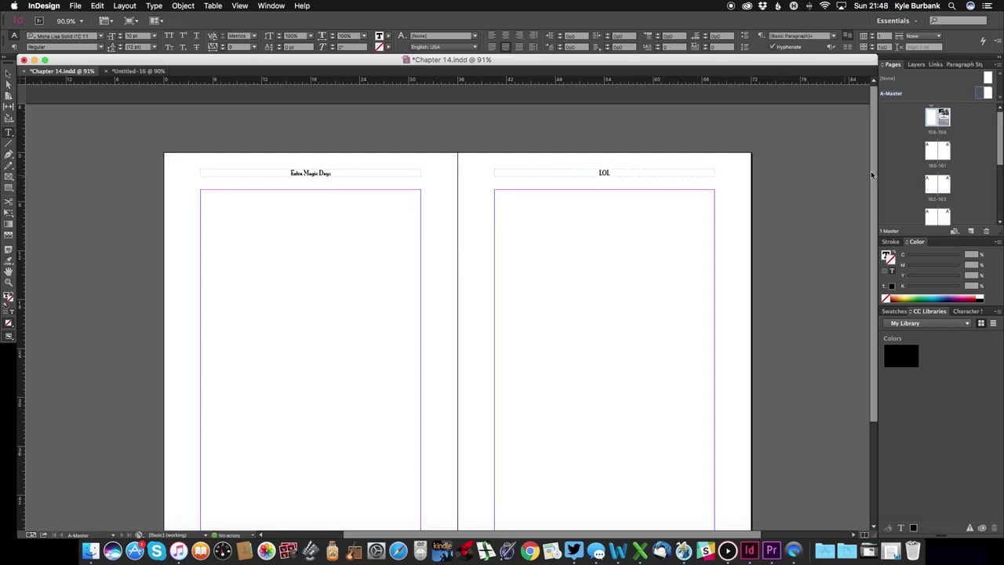
double_click(936, 149)
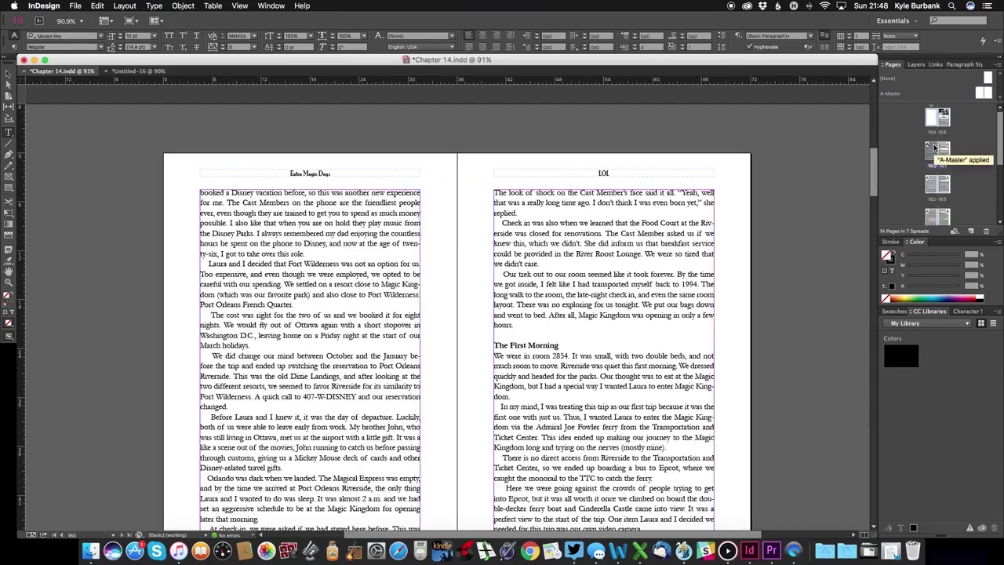
scroll(513, 194, "down", 15)
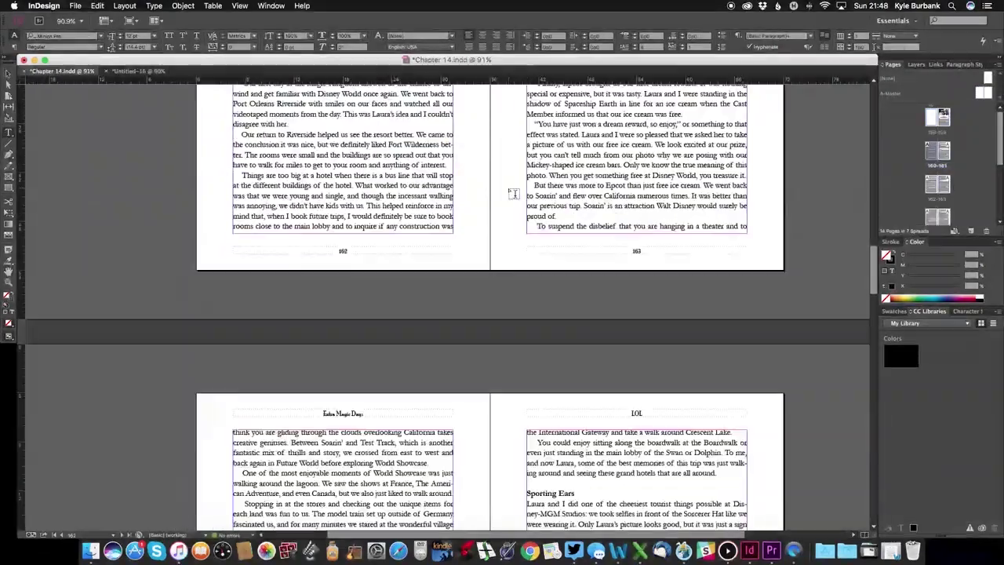
Step: Apply A-Master to the 158-159 spread, then replace it with the [None] master
scroll(511, 192, "up", 15)
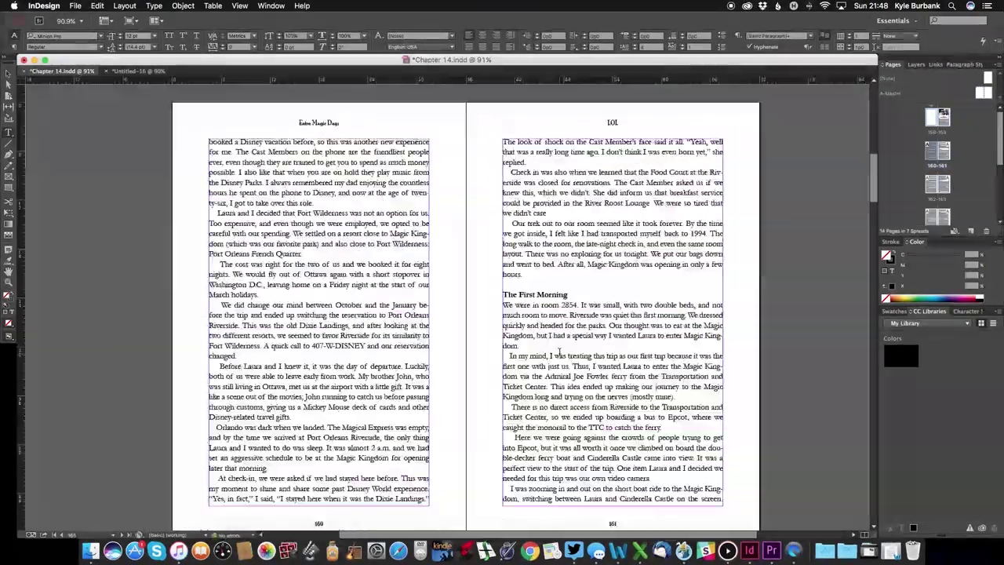
scroll(559, 352, "down", 1)
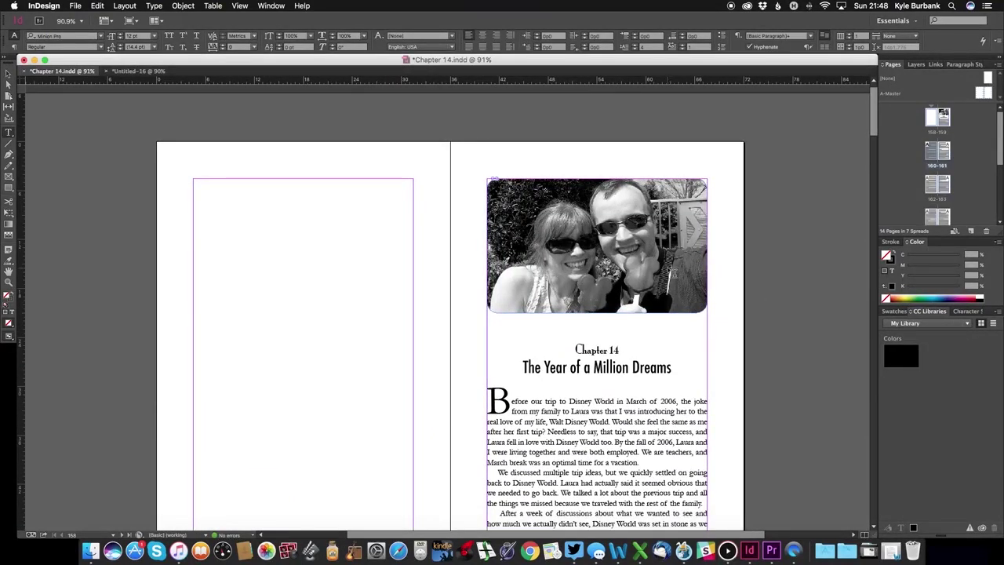
scroll(603, 233, "down", 3)
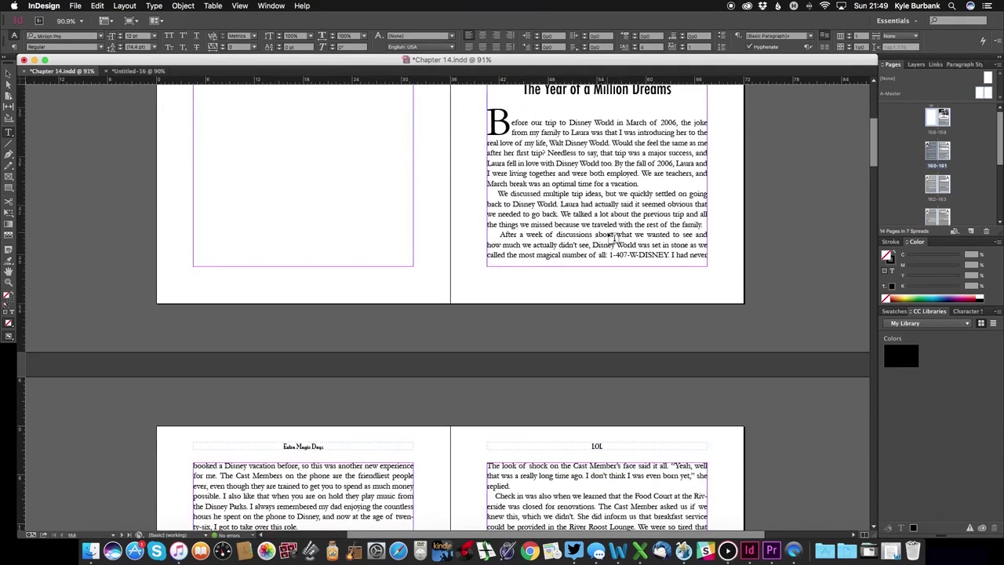
scroll(612, 236, "up", 1)
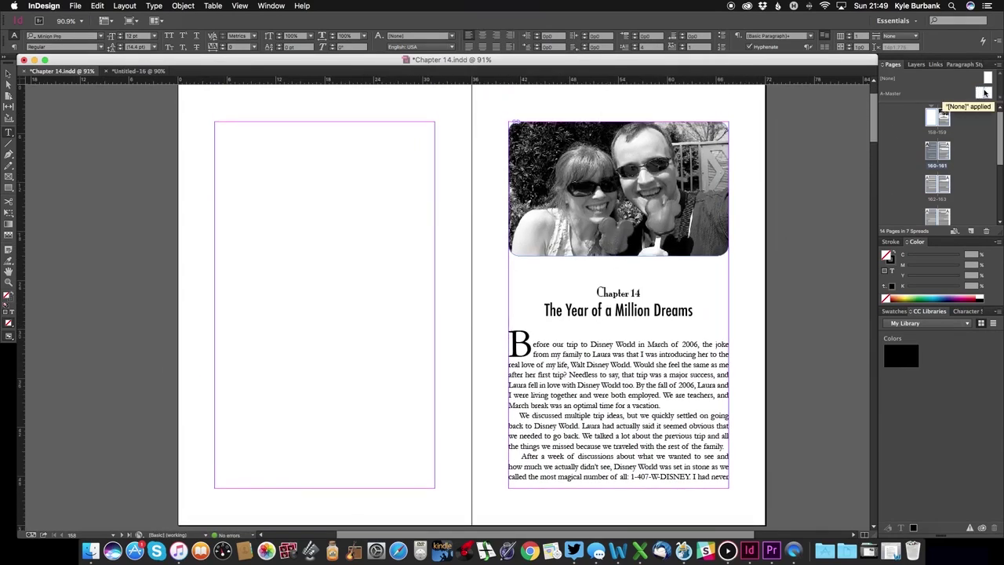
left_click_drag(987, 92, 946, 123)
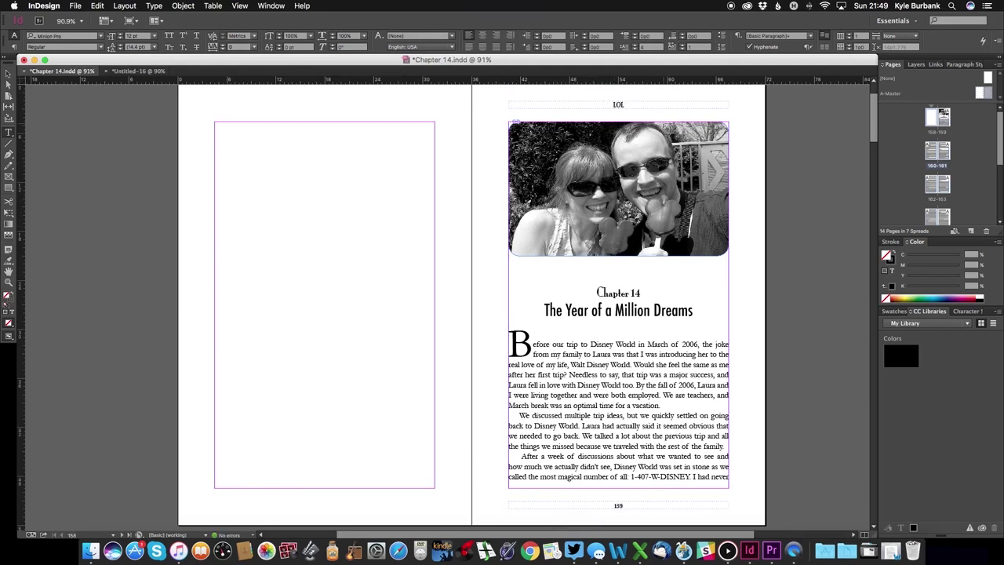
left_click_drag(987, 77, 946, 127)
Step: In Untitled-16's A-Master, draw a text frame in the left page's top margin and place the cursor in it
left_click(142, 72)
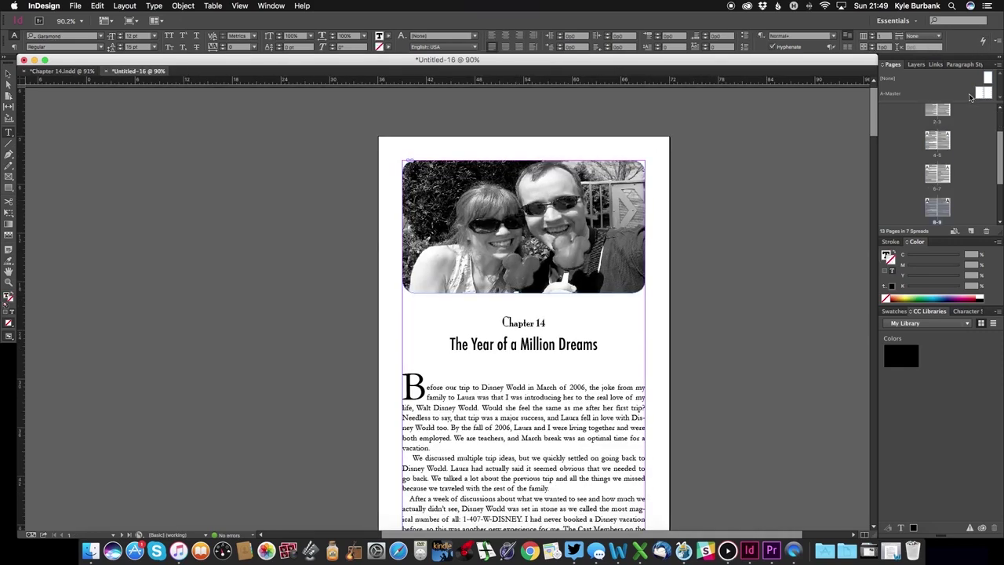
double_click(980, 94)
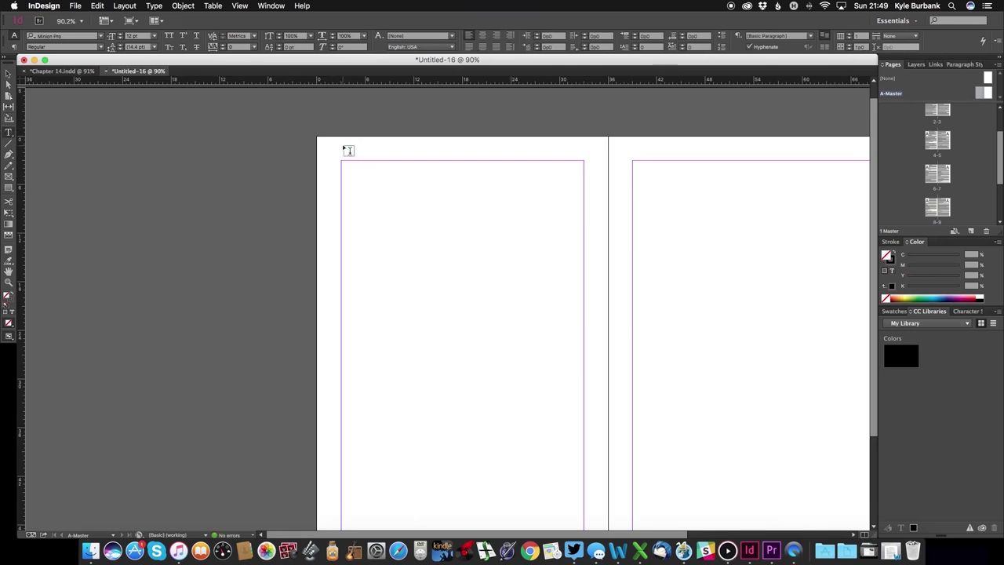
left_click_drag(341, 144, 584, 157)
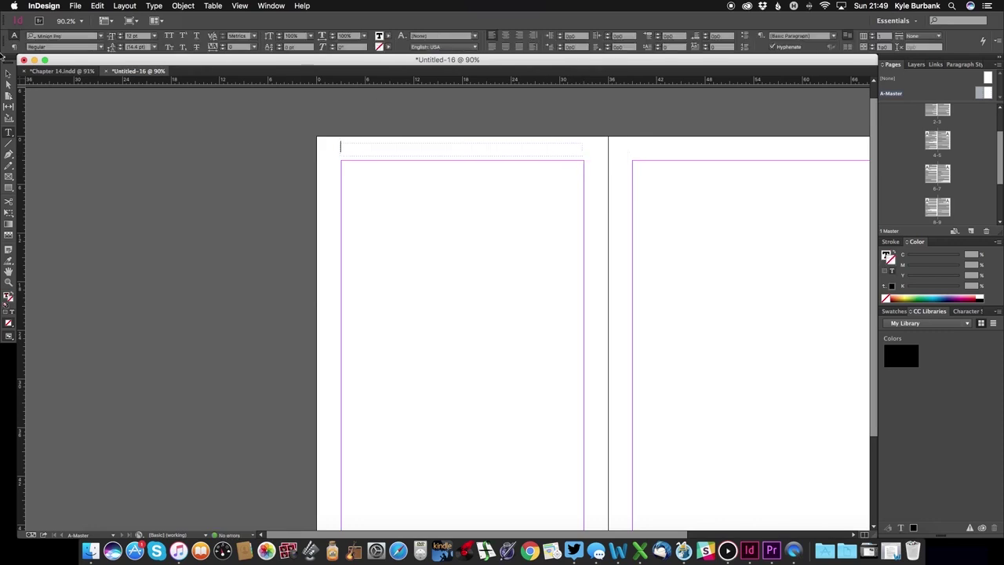
left_click(8, 73)
left_click_drag(399, 155, 402, 172)
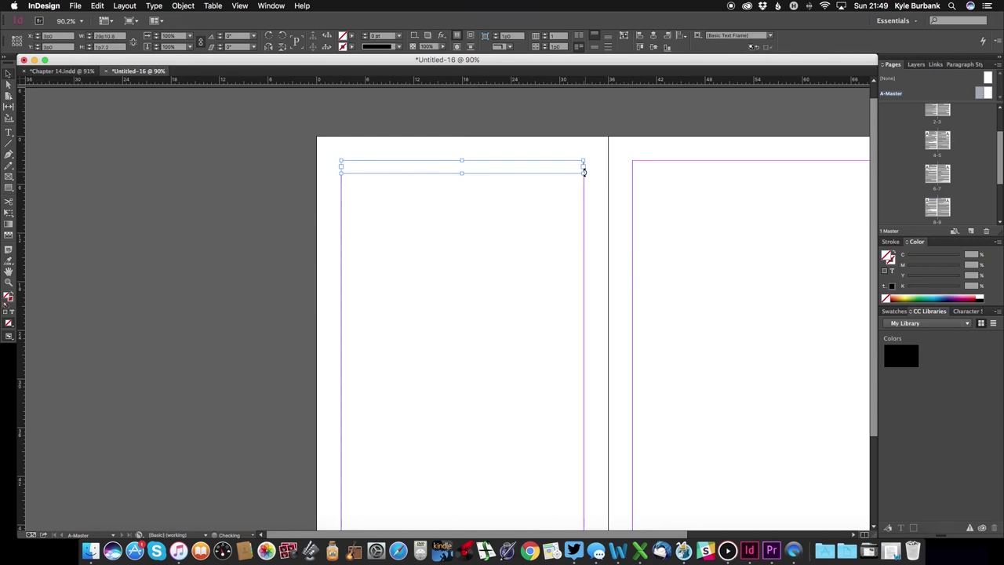
left_click(583, 170)
left_click_drag(462, 165, 461, 147)
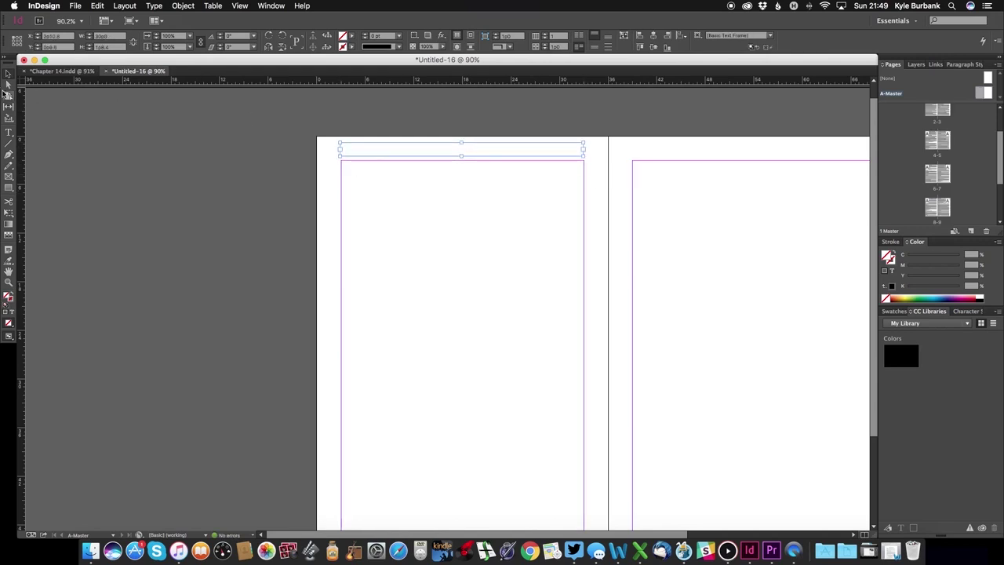
left_click(9, 132)
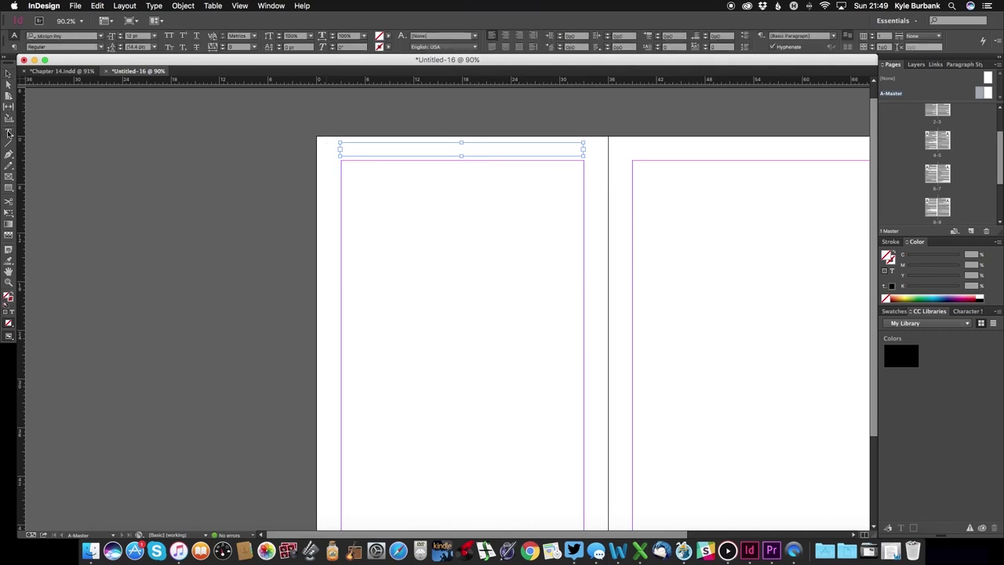
left_click(377, 145)
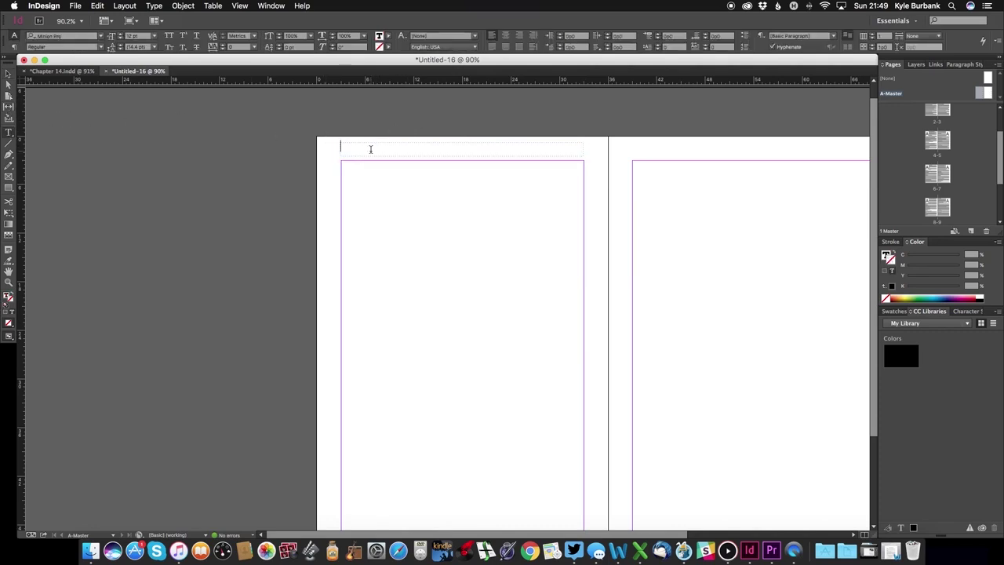
Step: Insert a Current Page Number marker at left and right-aligned 'Extra Magic Days' in the left header
left_click(164, 4)
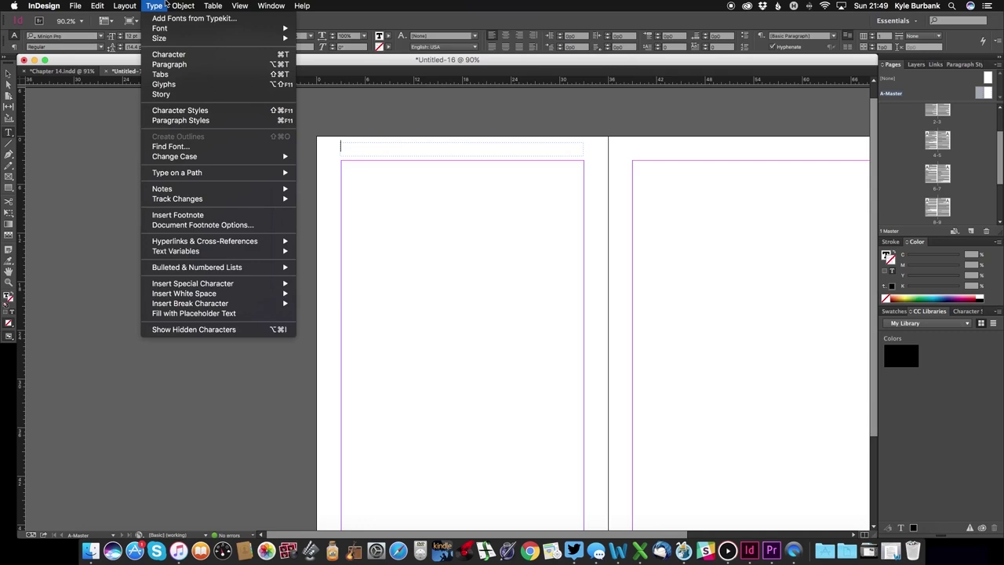
mouse_move(225, 282)
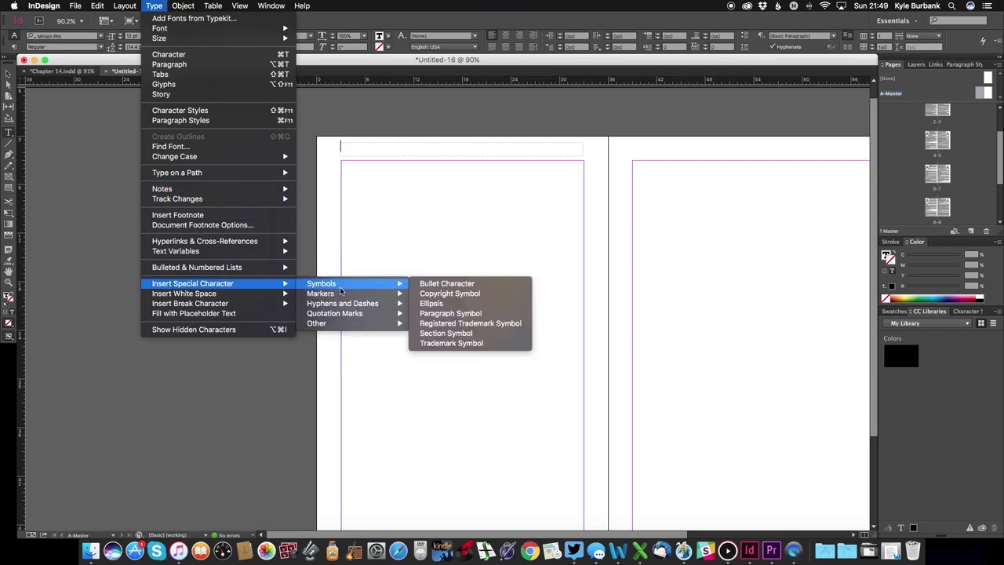
mouse_move(329, 293)
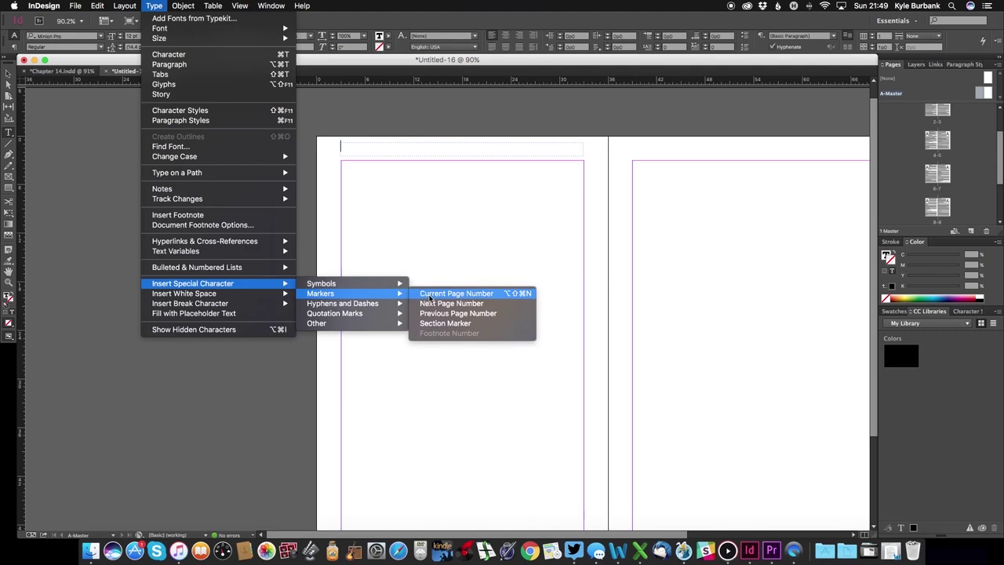
left_click(430, 297)
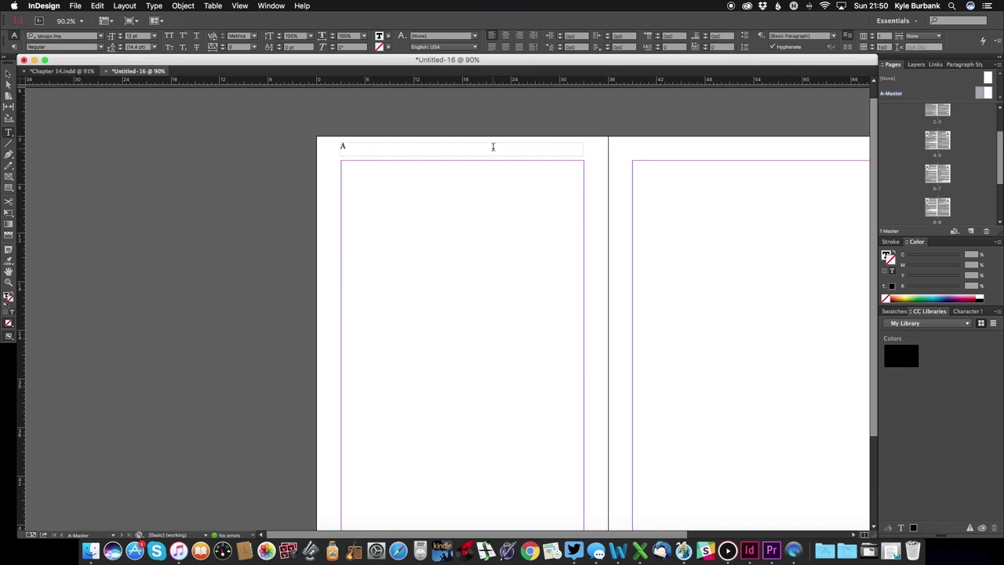
key("shift+Tab")
type("Ext")
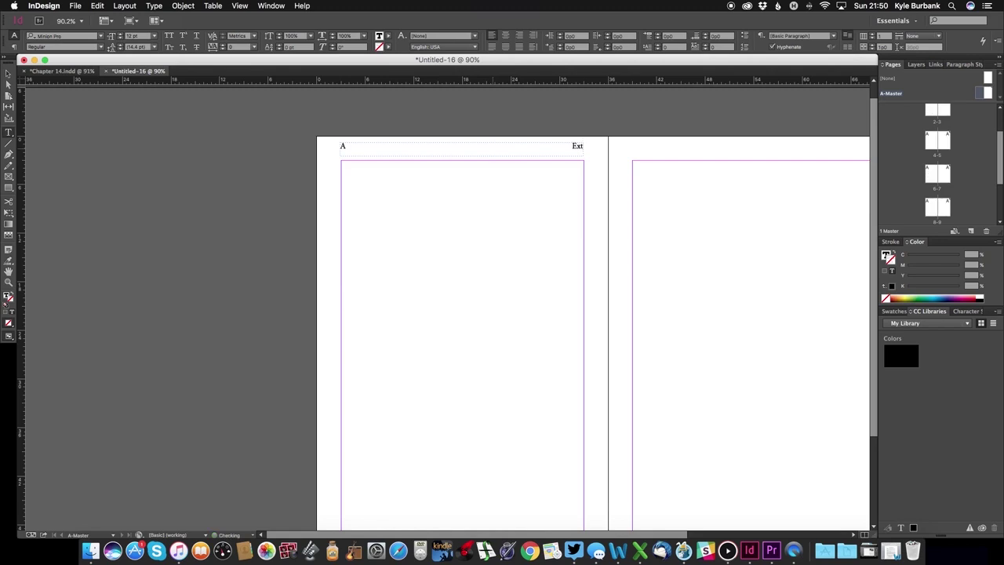
type("ra Magic Days")
Step: Set the left header text to 10 pt Mona Lisa Solid ITC TT
left_click_drag(340, 148, 593, 157)
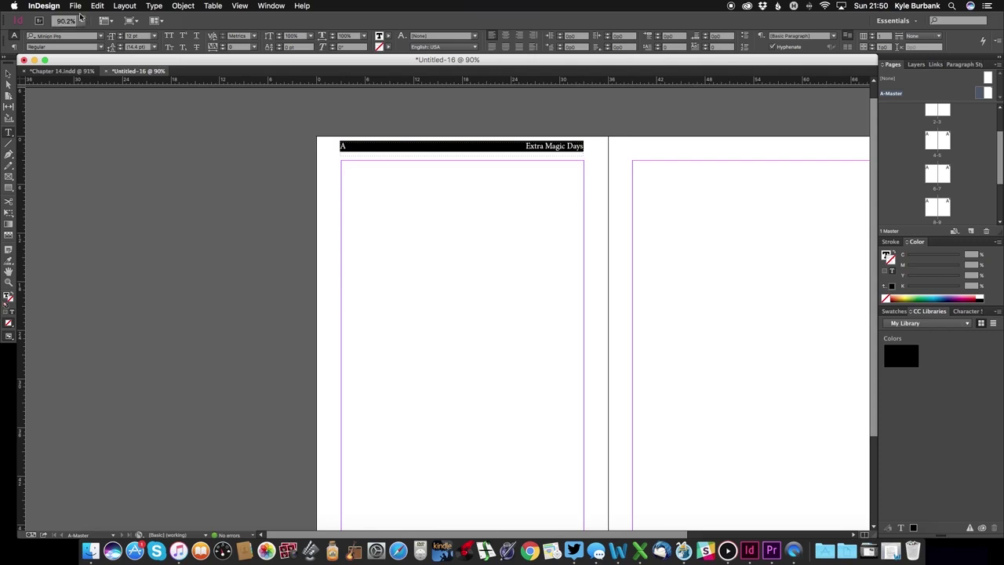
left_click(154, 36)
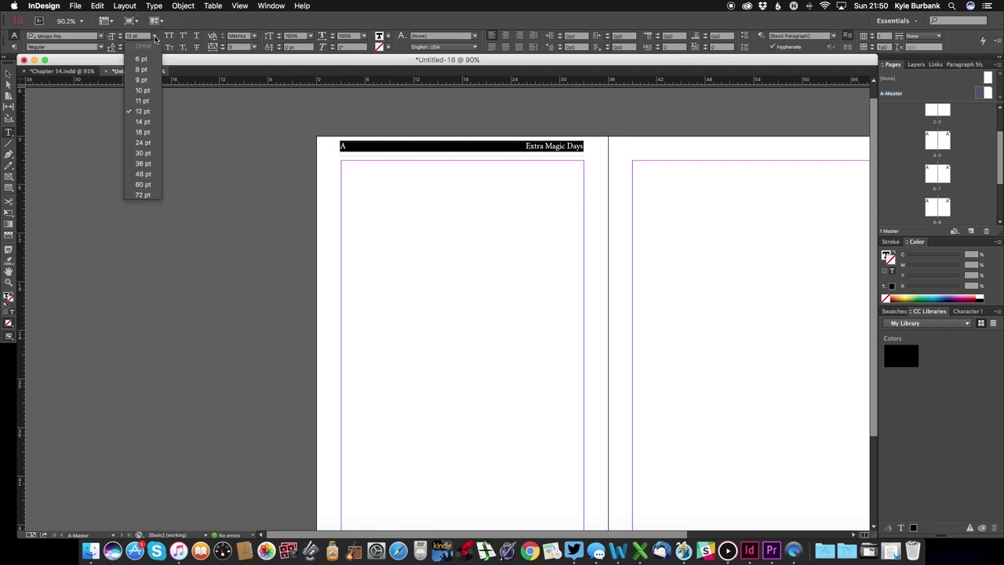
left_click(143, 94)
left_click(101, 36)
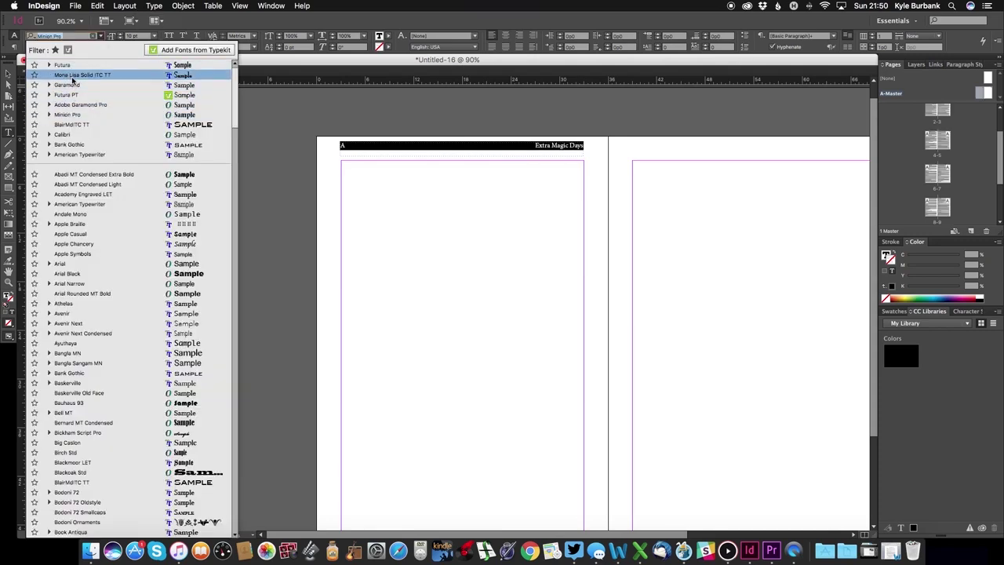
left_click(72, 78)
left_click(202, 205)
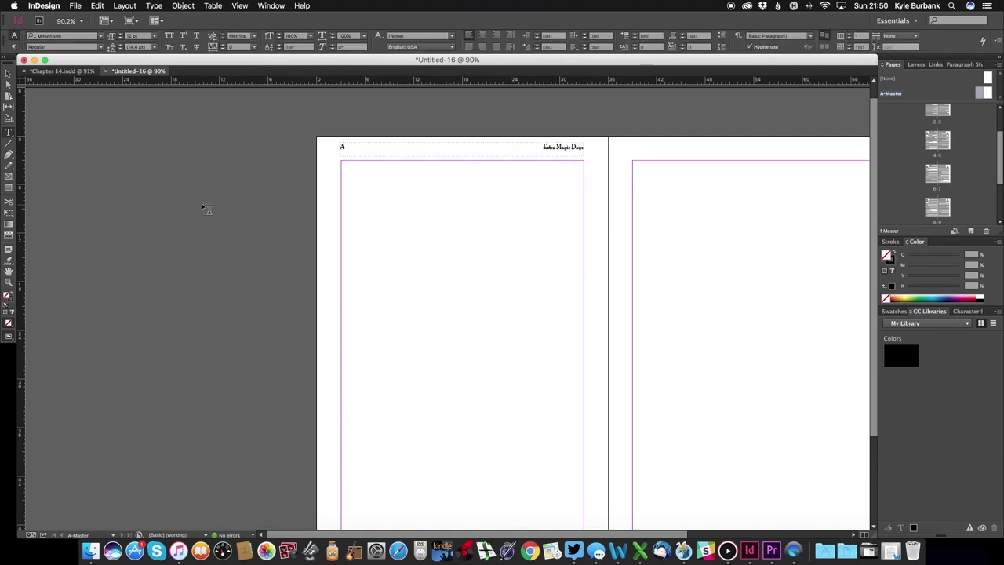
Step: Copy the header frame and place the copy at the top of the right master page
left_click(8, 72)
left_click(436, 148)
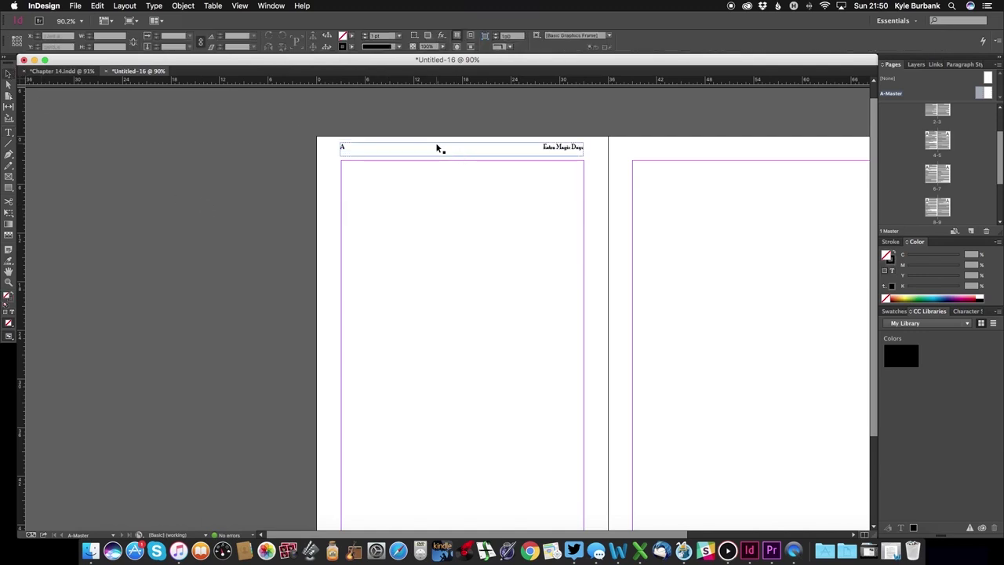
key("super+c")
key("super+v")
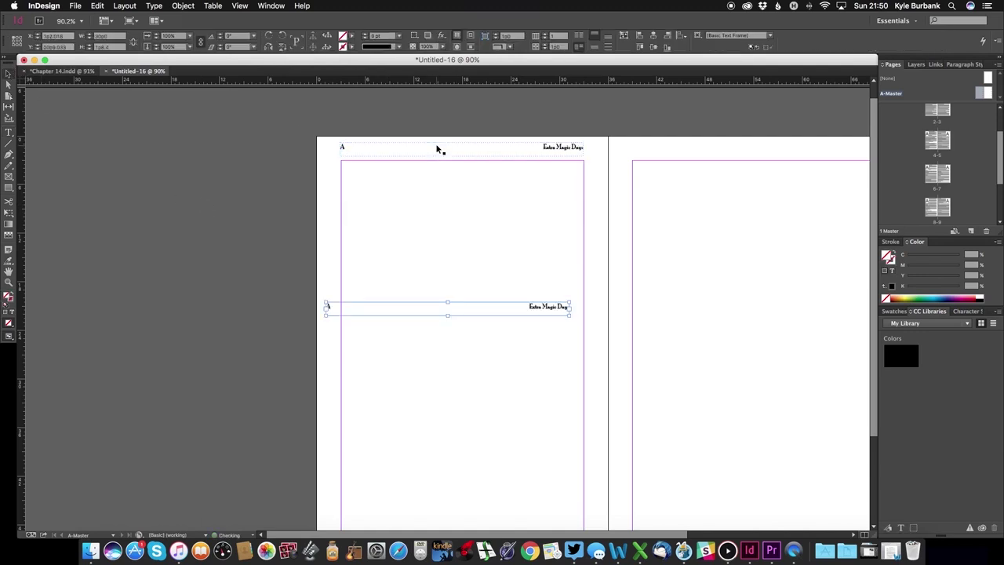
left_click_drag(416, 315, 711, 147)
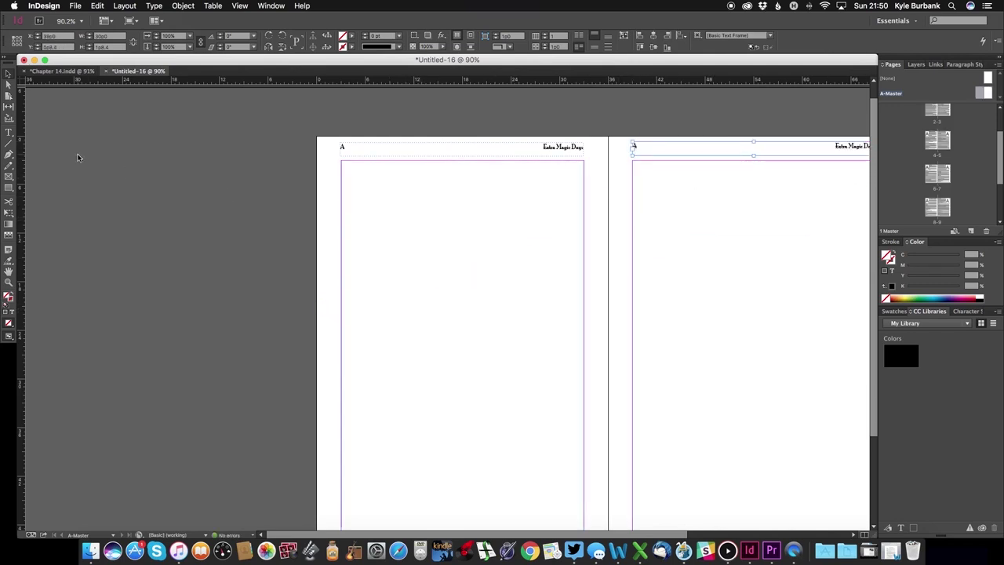
left_click(88, 185)
scroll(506, 254, "right", 5)
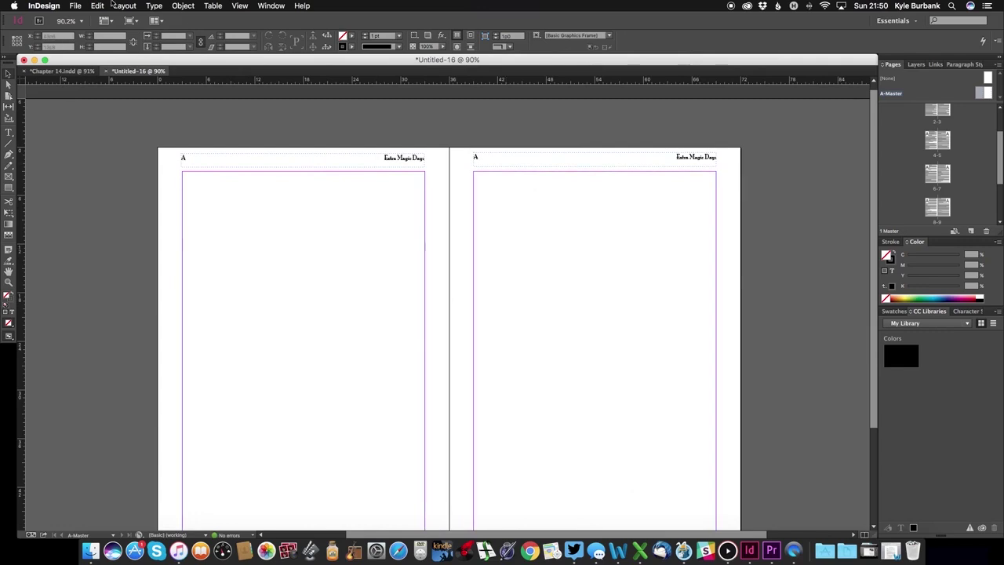
Step: In the right header, replace 'Extra Magic Days' with the page marker and put 'The Year of a Million dreams' at left
left_click(152, 5)
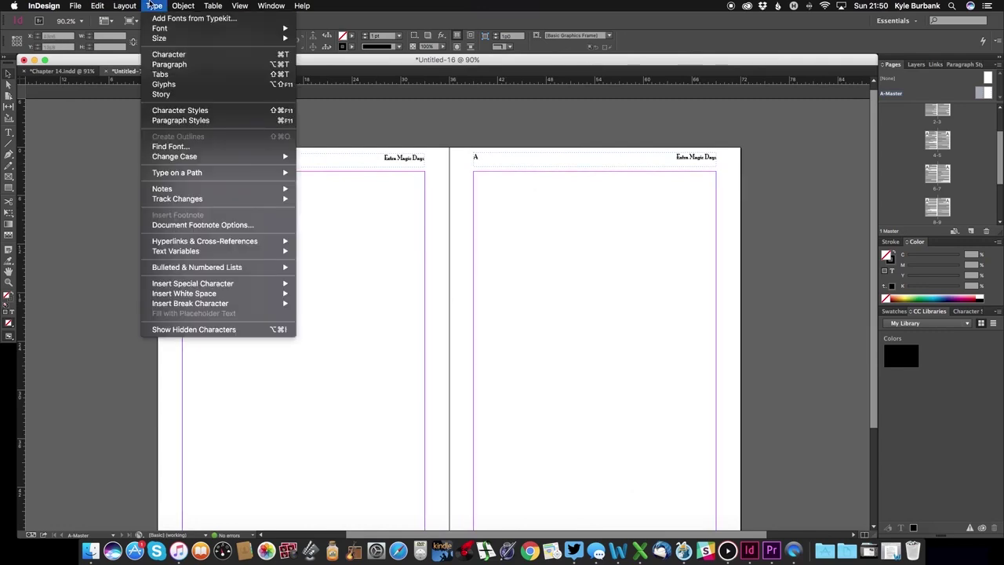
left_click(82, 196)
key("t")
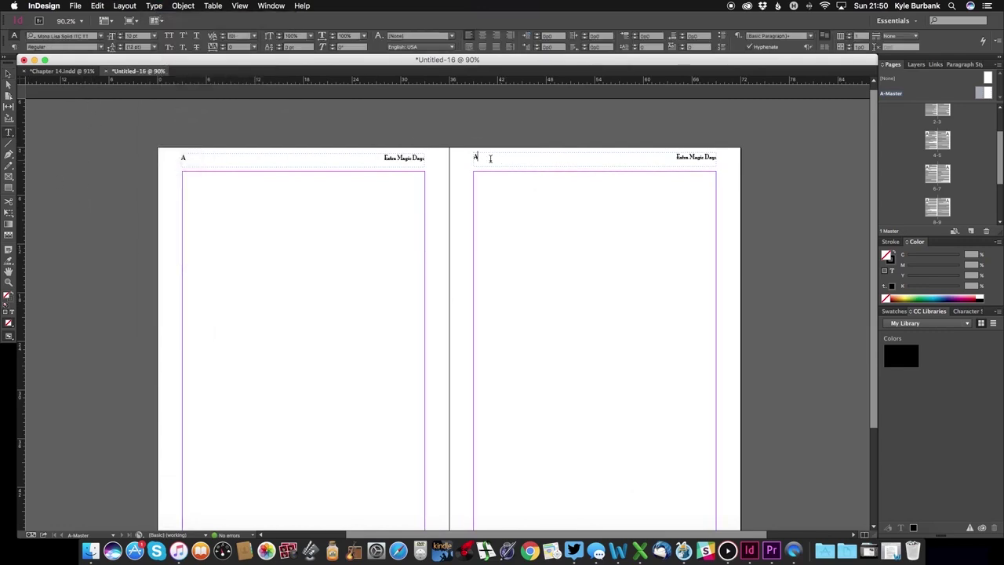
double_click(474, 157)
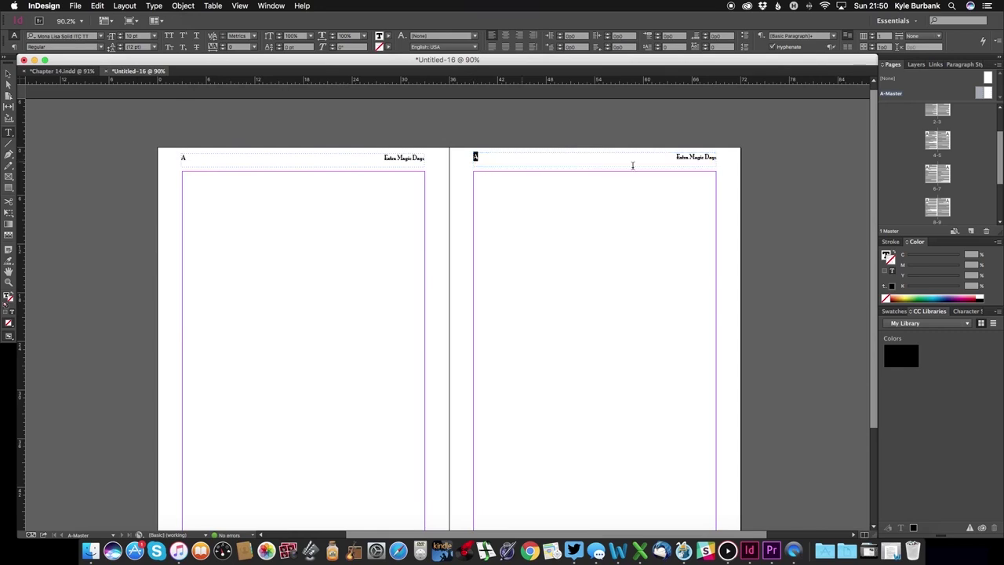
left_click(694, 157)
left_click_drag(675, 156, 726, 158)
key("super+v")
left_click(479, 156)
key("BackSpace")
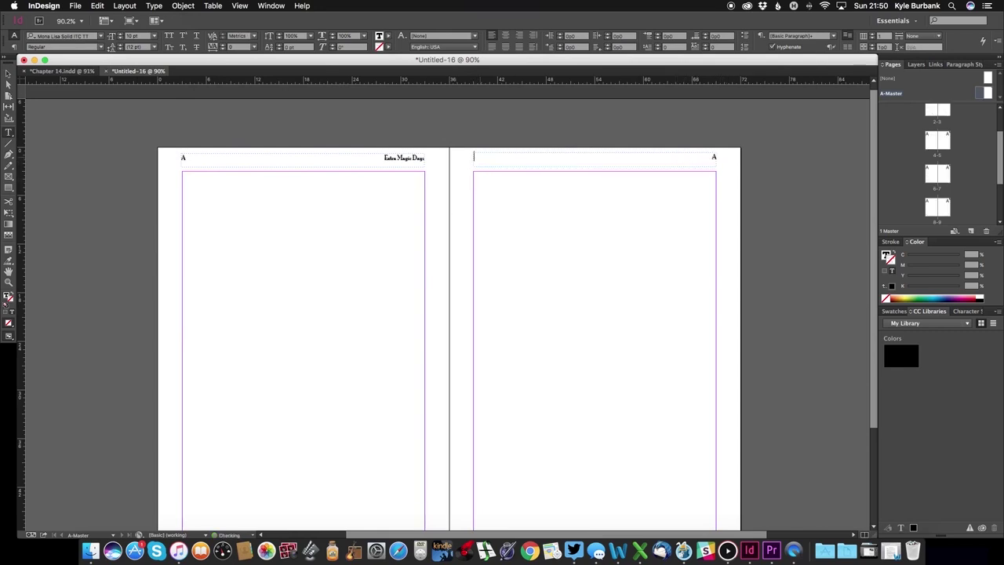
type("The Year of a Million dreams")
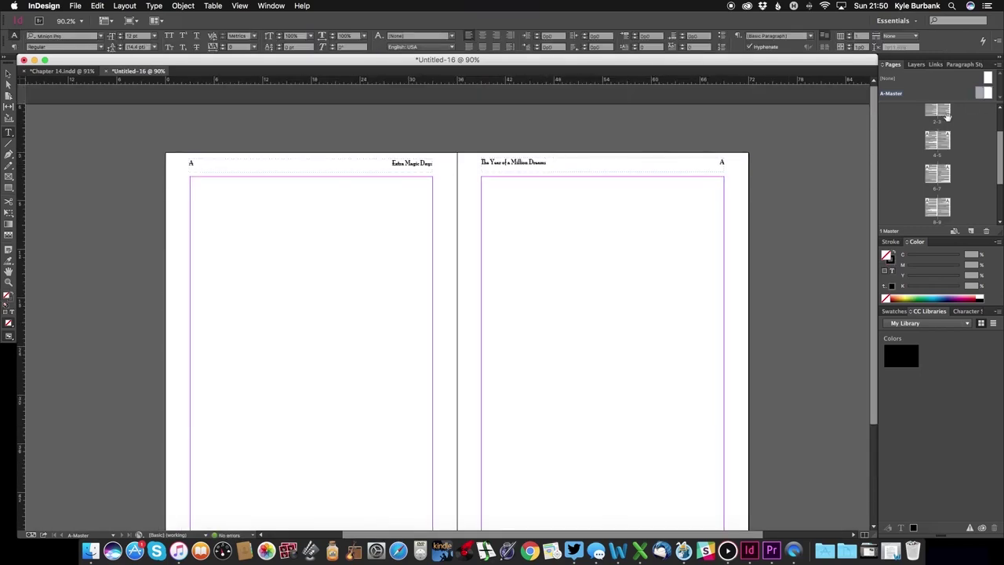
Step: Apply the [None] master to page 1, then check that pages 2 and 3 show headers and numbers
scroll(945, 117, "up", 2)
double_click(935, 149)
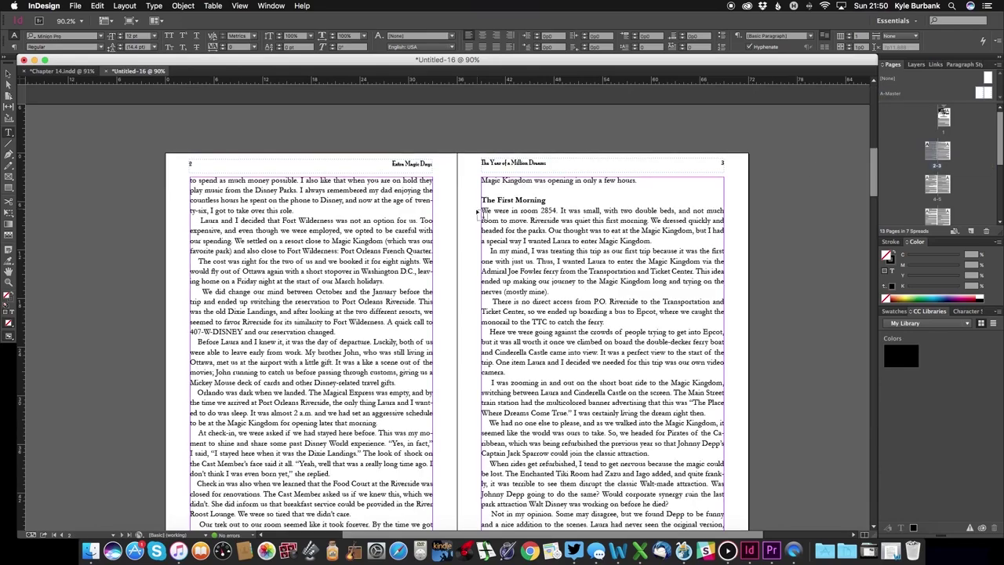
scroll(481, 216, "up", 5)
scroll(481, 216, "up", 4)
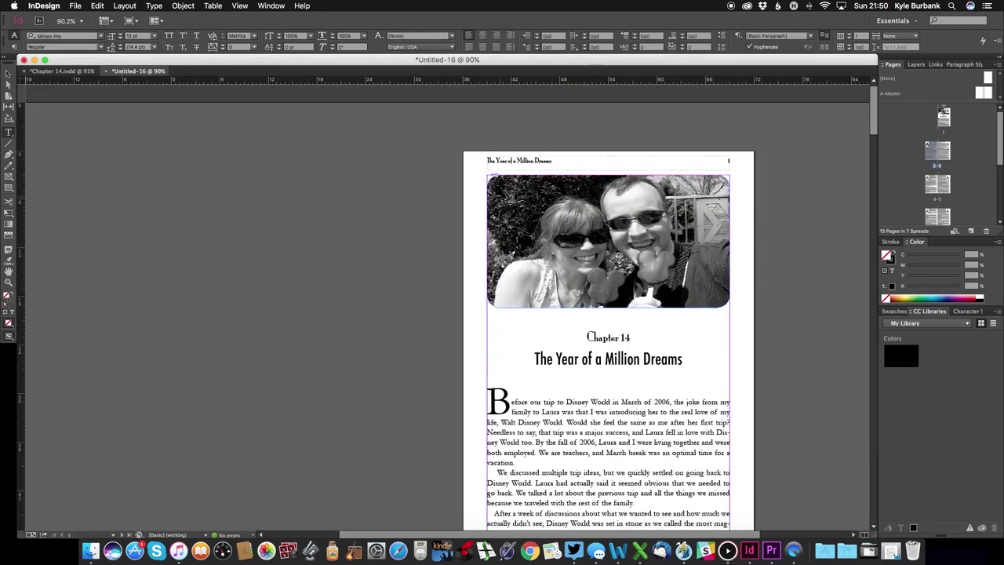
left_click_drag(985, 76, 946, 114)
scroll(430, 234, "down", 7)
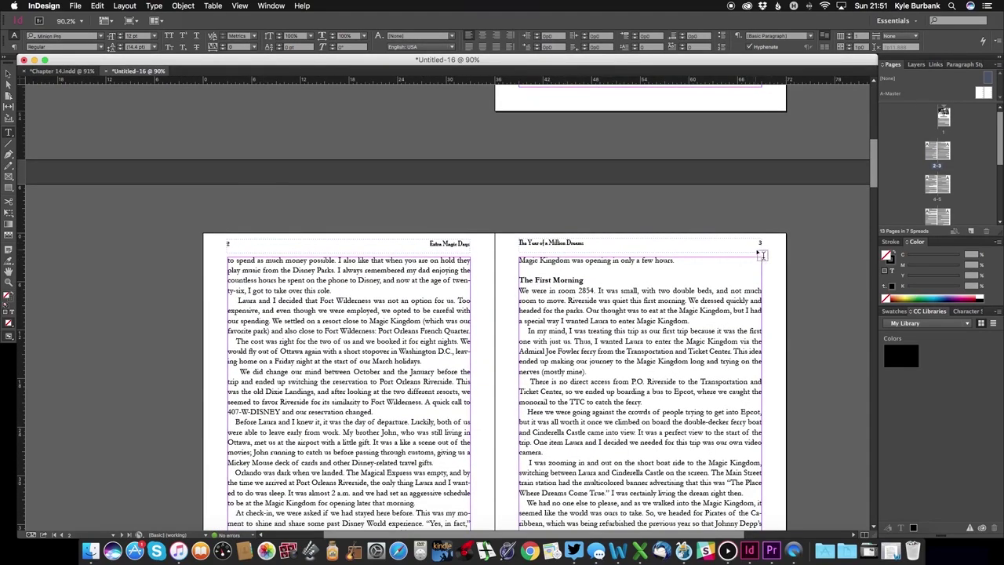
scroll(521, 305, "down", 8)
scroll(522, 305, "down", 12)
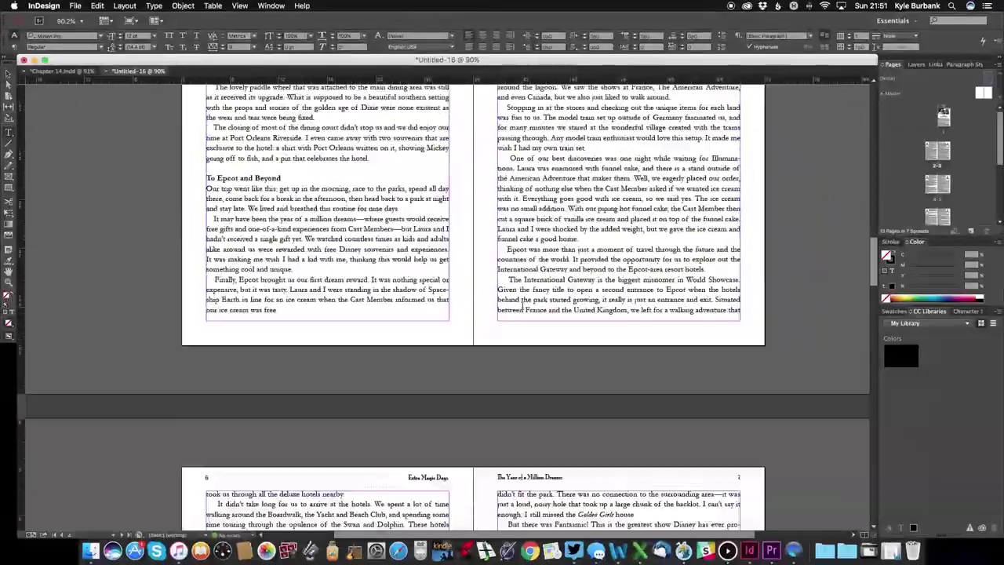
scroll(521, 306, "down", 10)
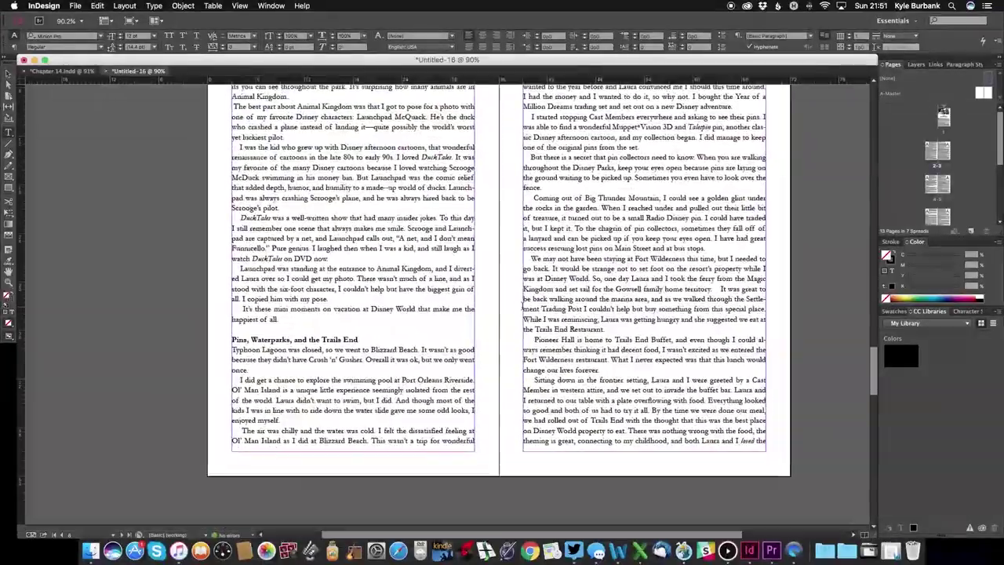
scroll(522, 305, "up", 20)
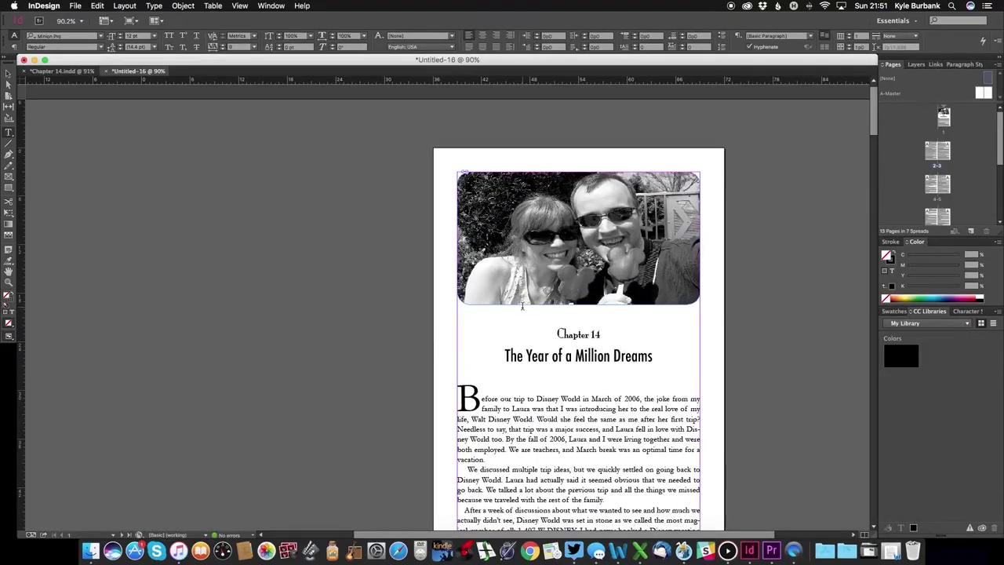
scroll(366, 306, "down", 3)
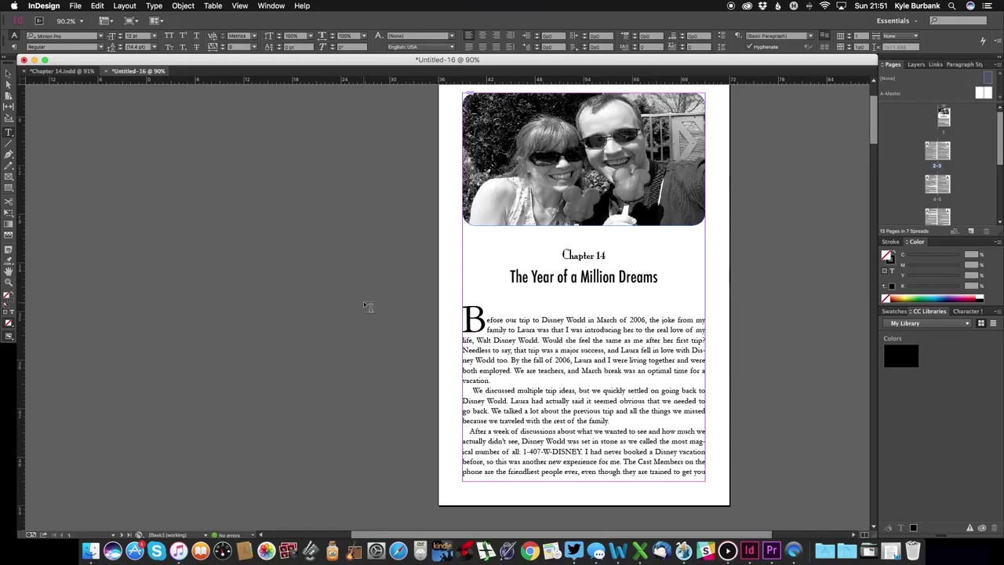
scroll(520, 321, "up", 1)
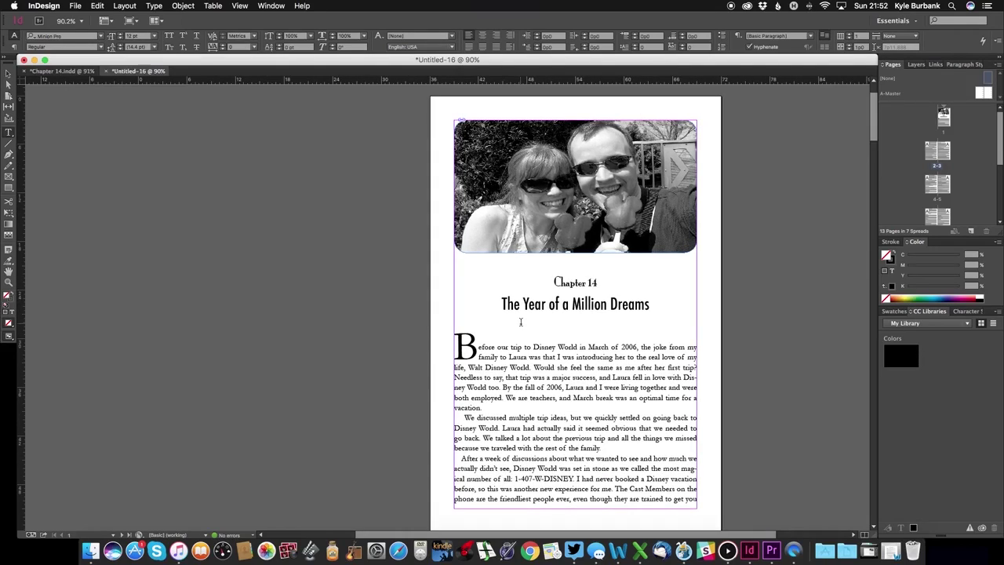